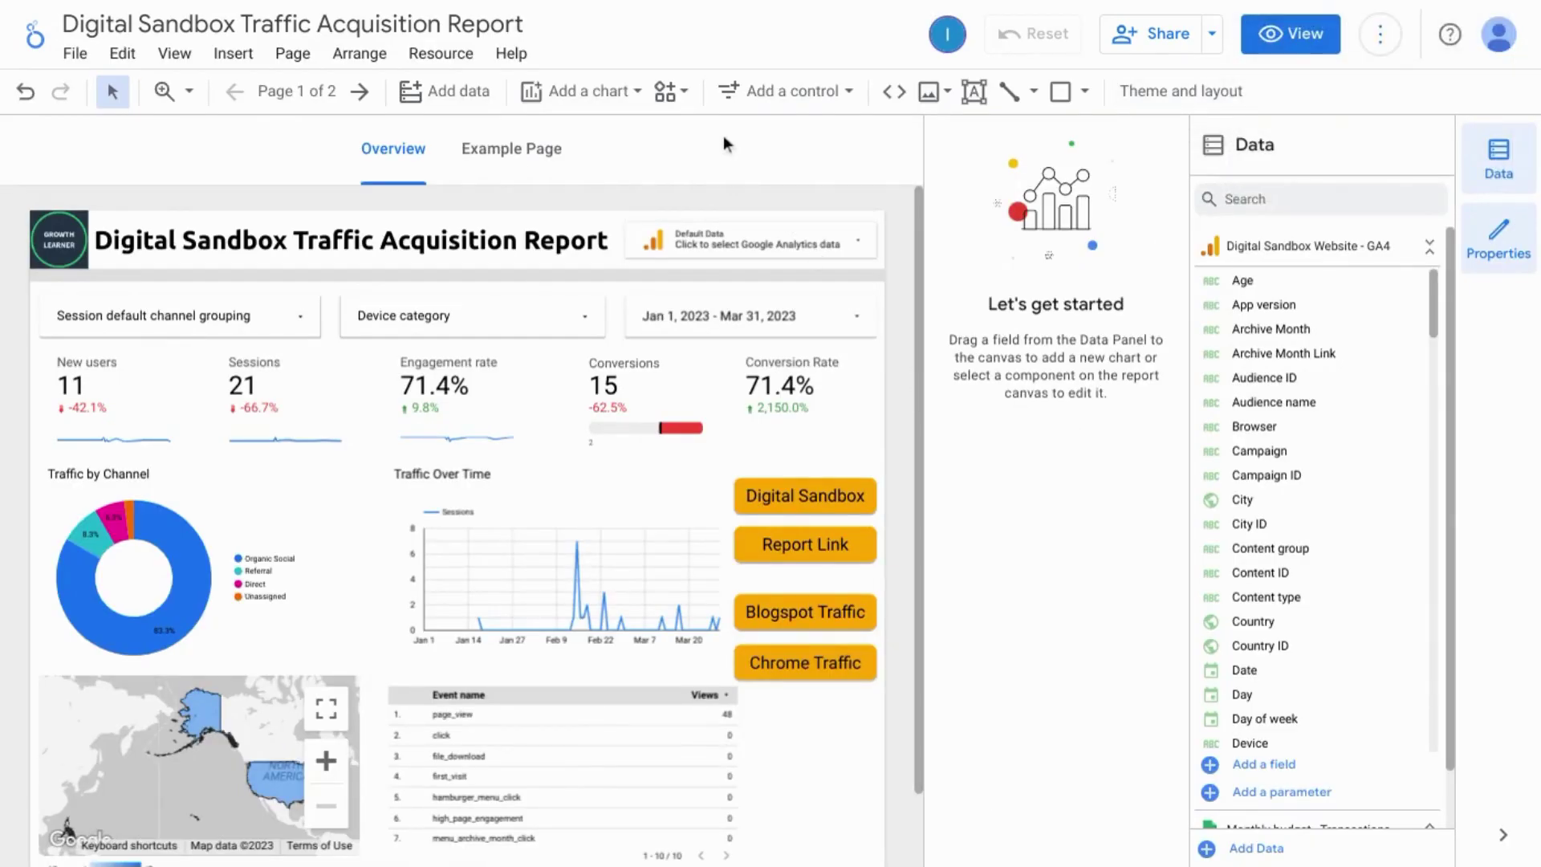
Insert a Button control and drag it out on the canvas just beneath Chrome Traffic.
click(783, 95)
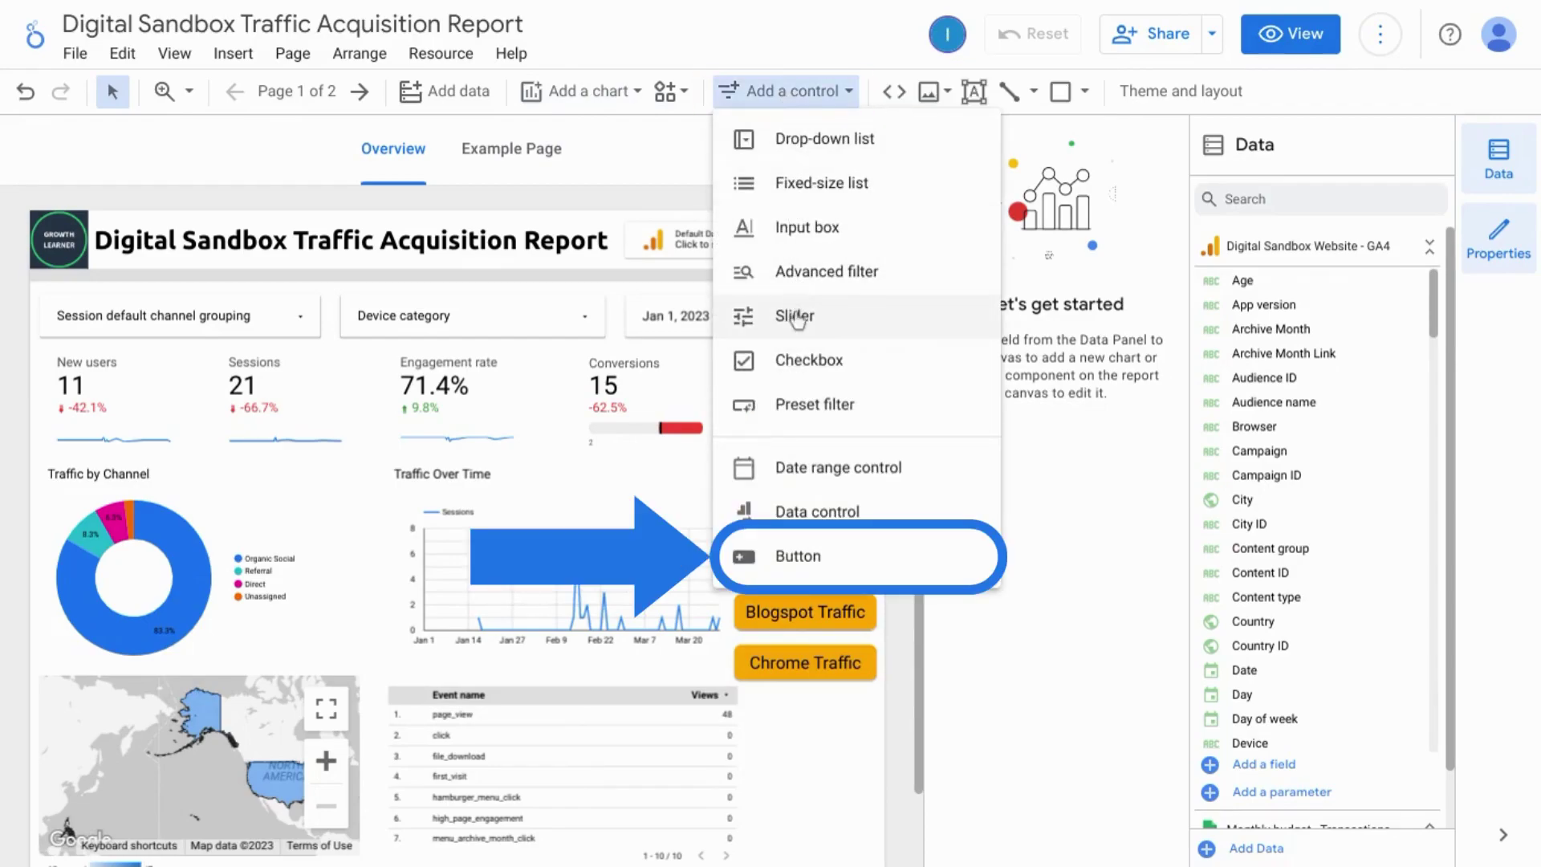
click(791, 557)
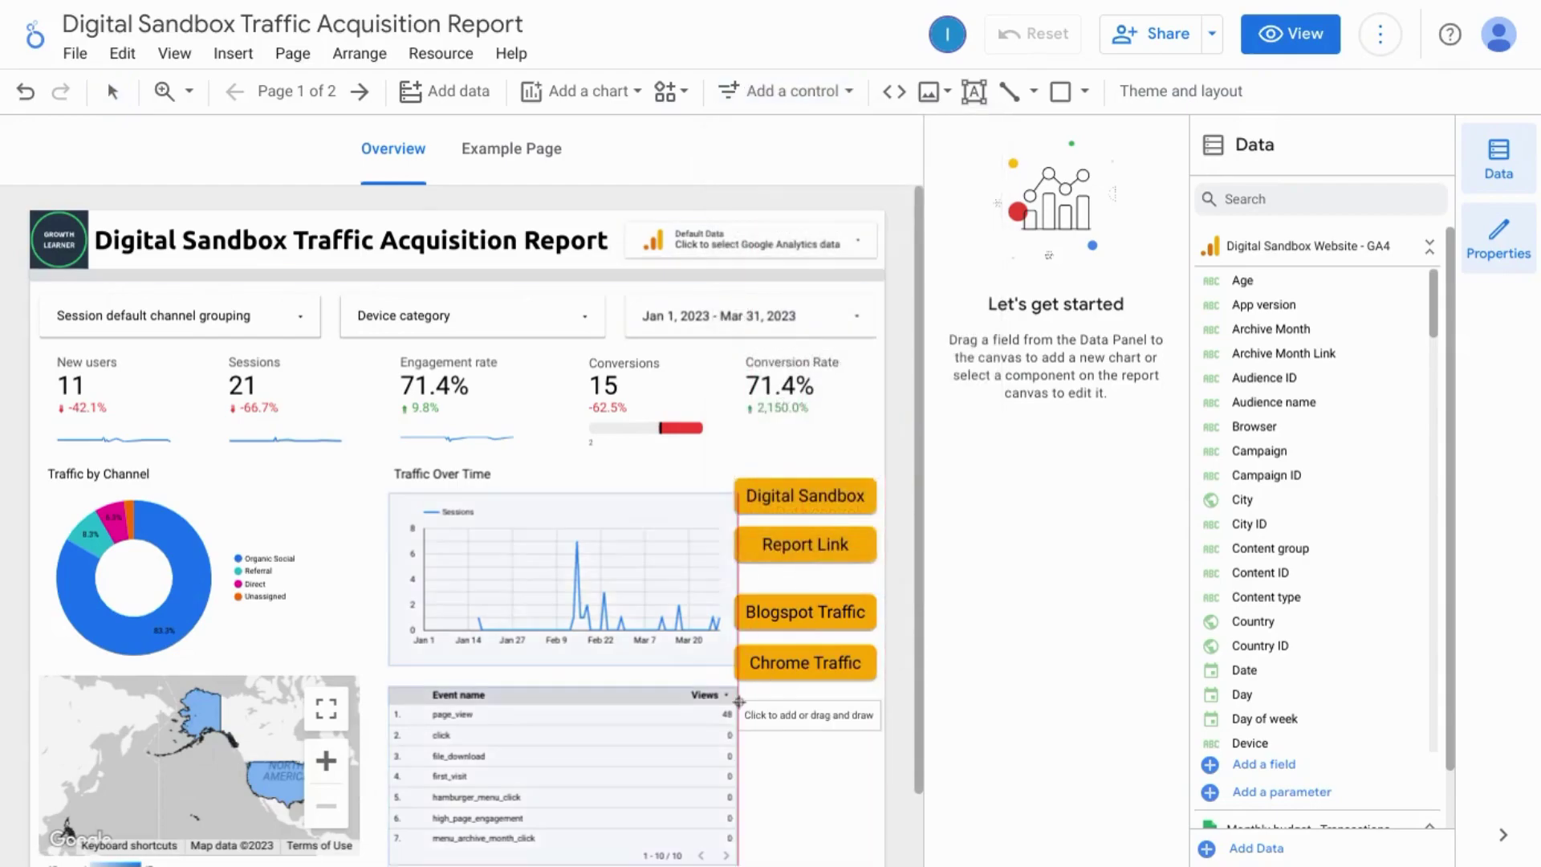
drag(743, 701, 883, 735)
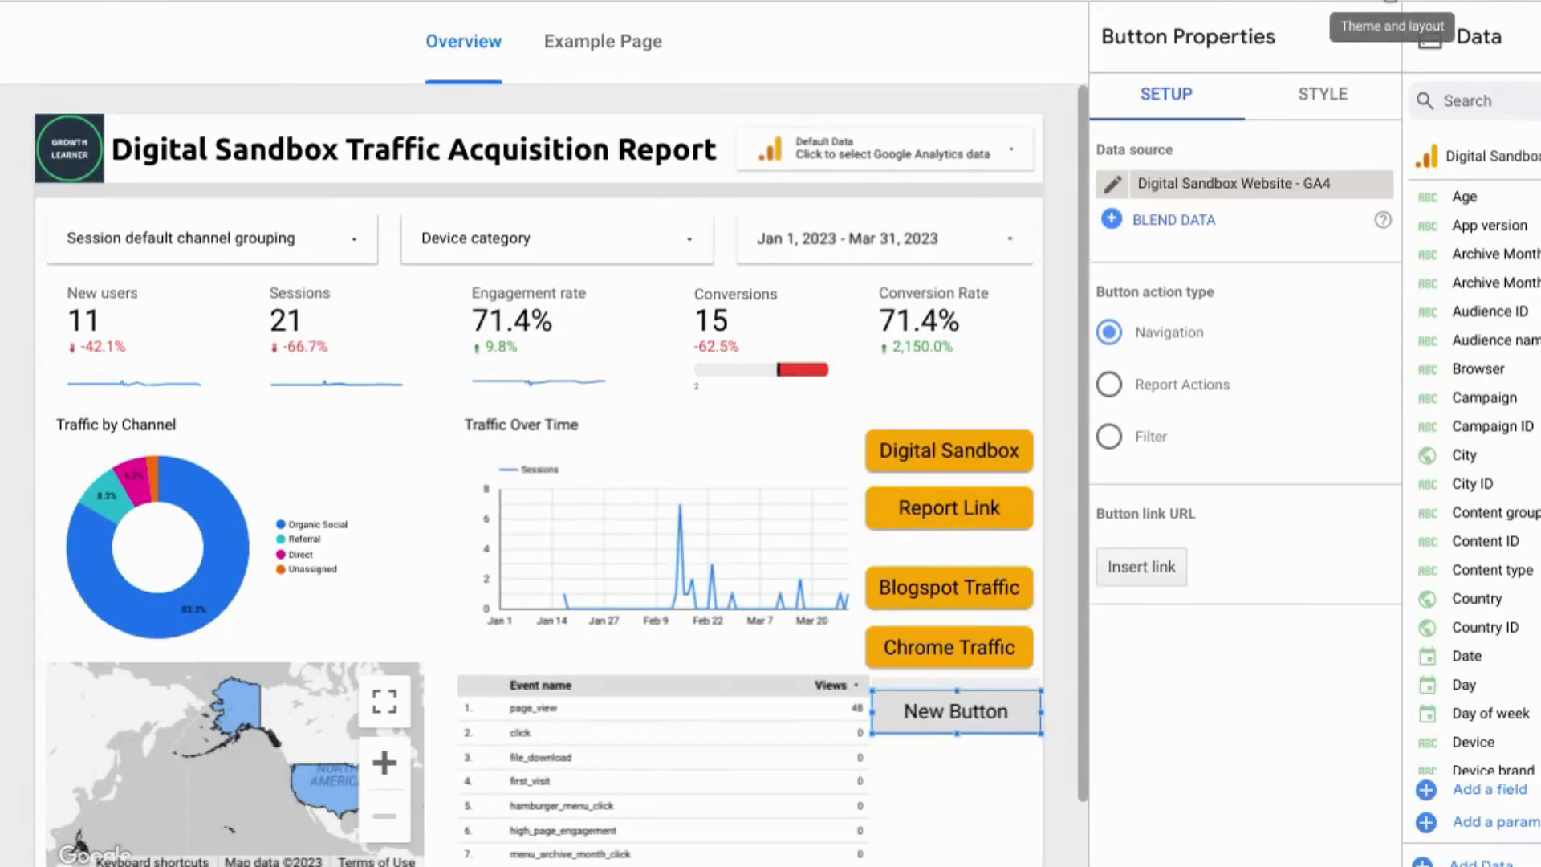
click(1391, 4)
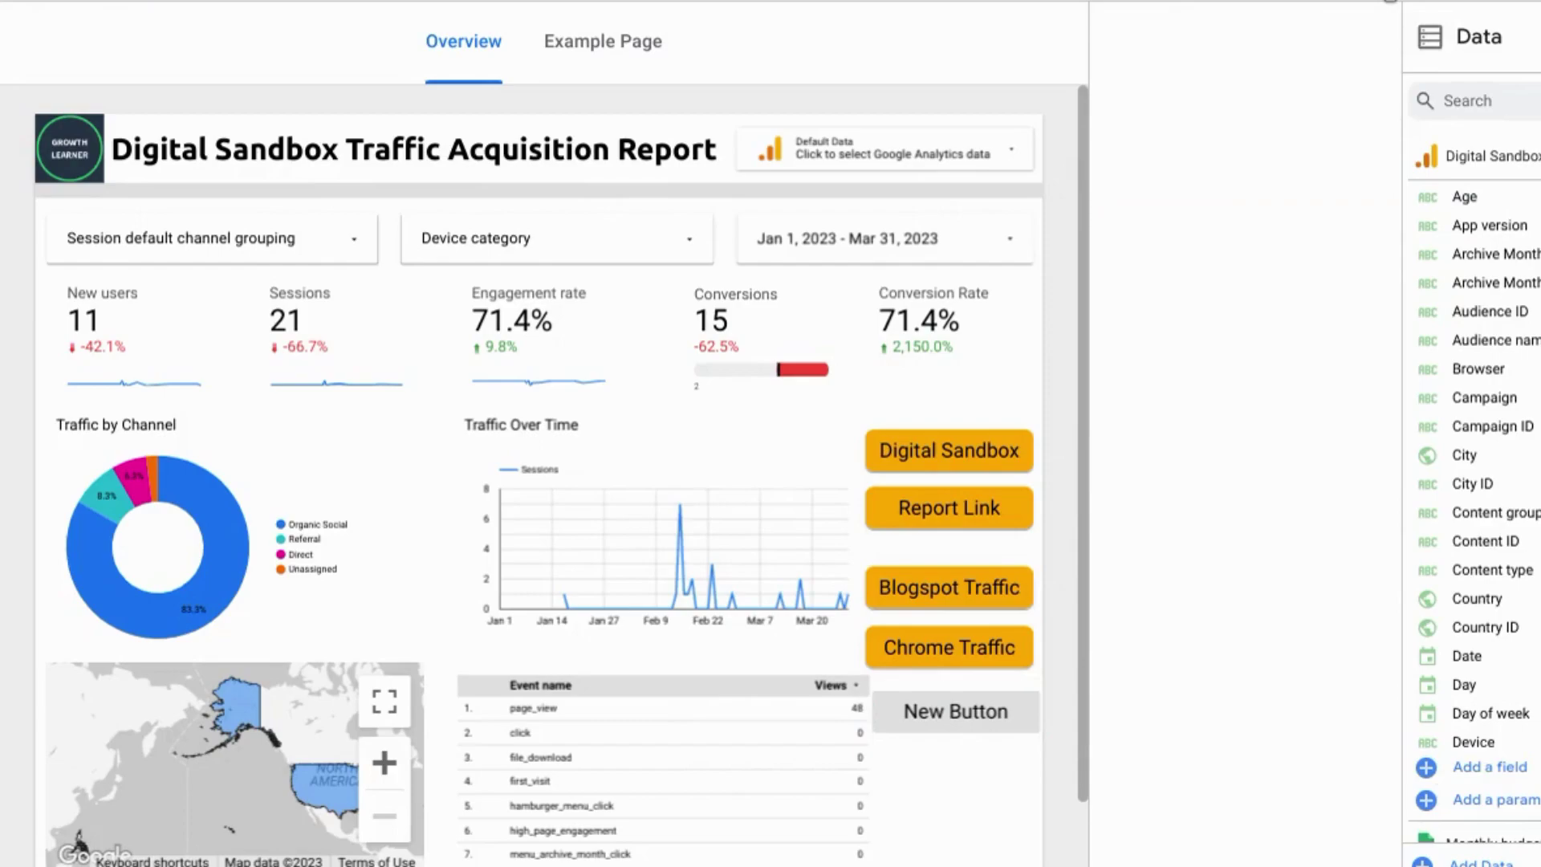
click(1276, 102)
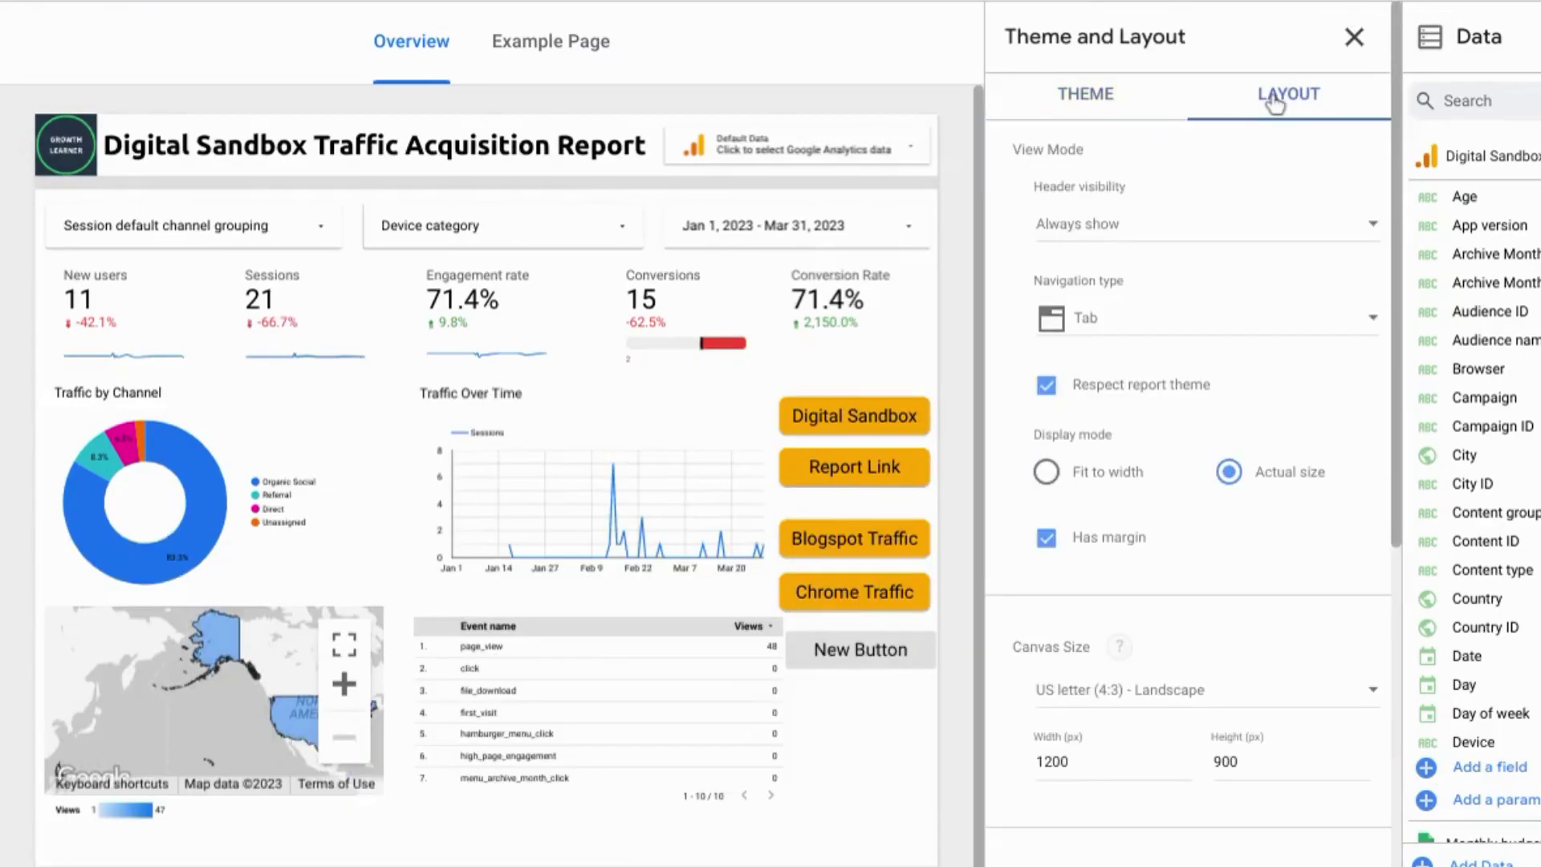
click(1153, 329)
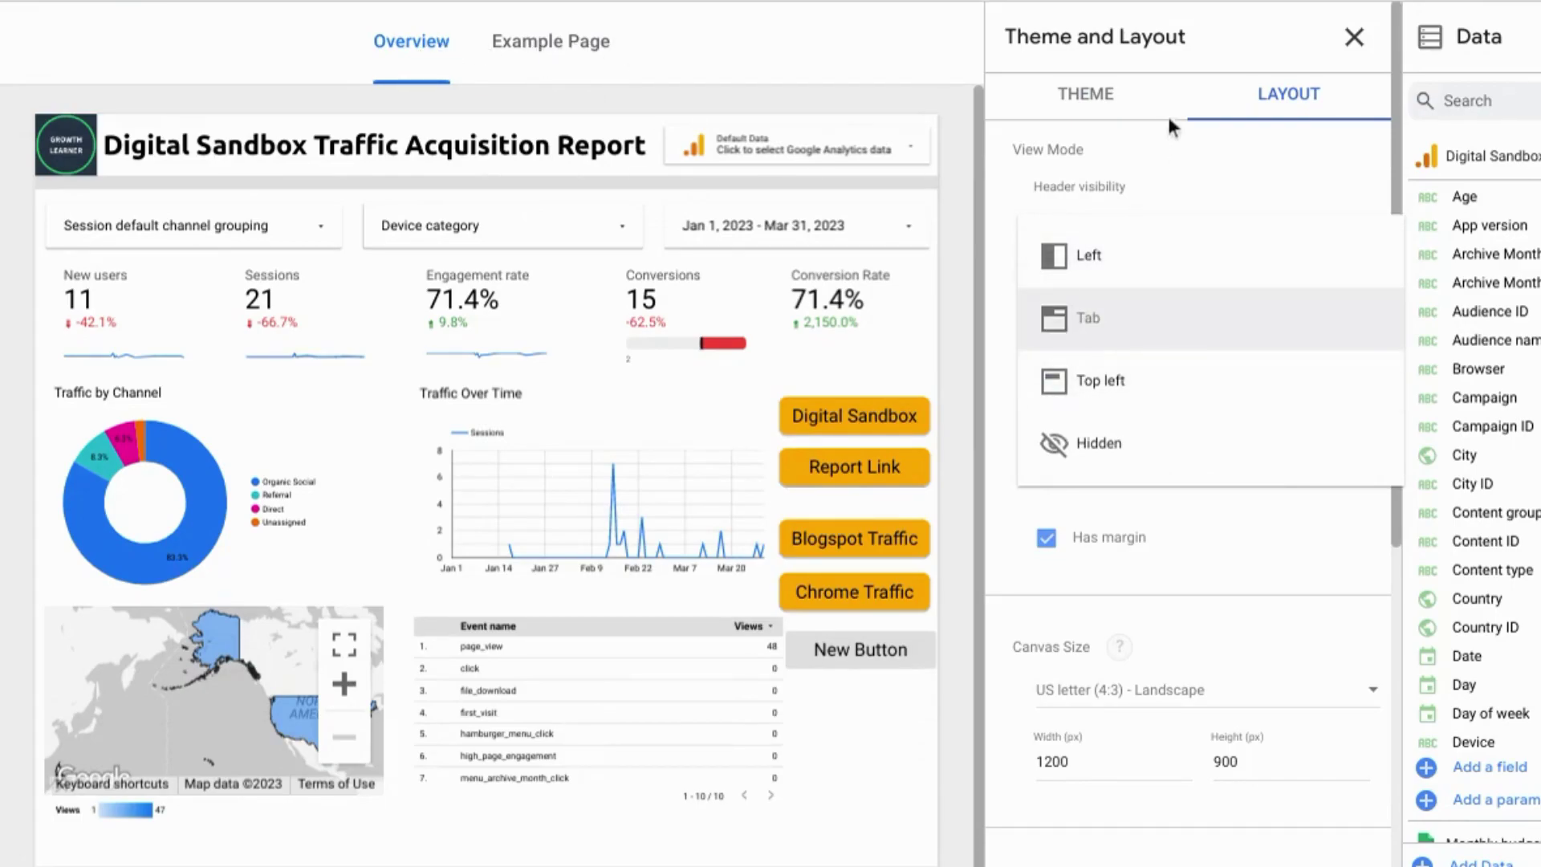
click(812, 648)
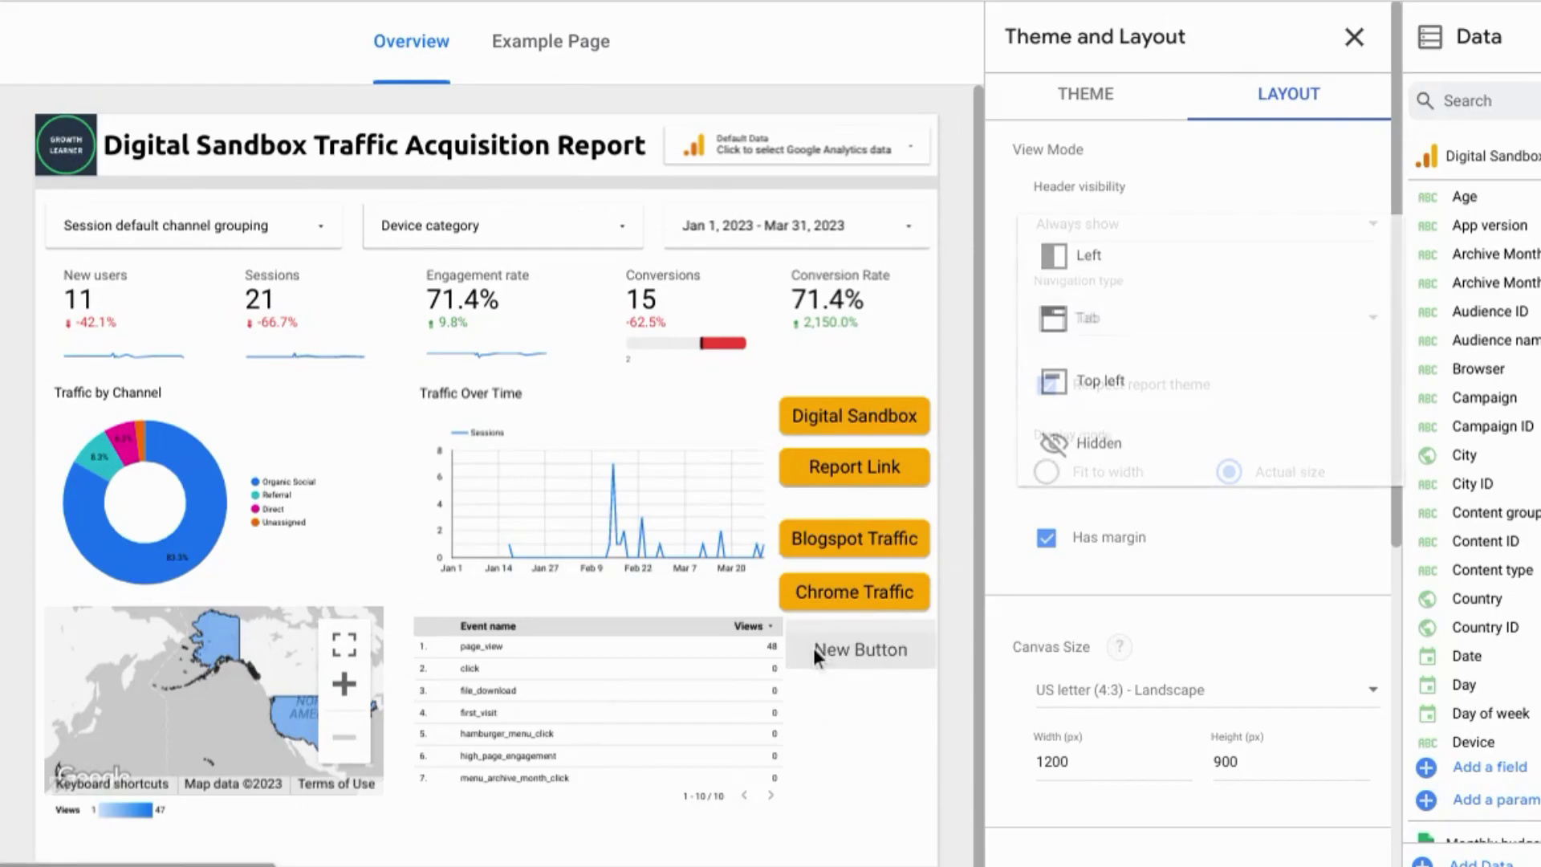
click(812, 647)
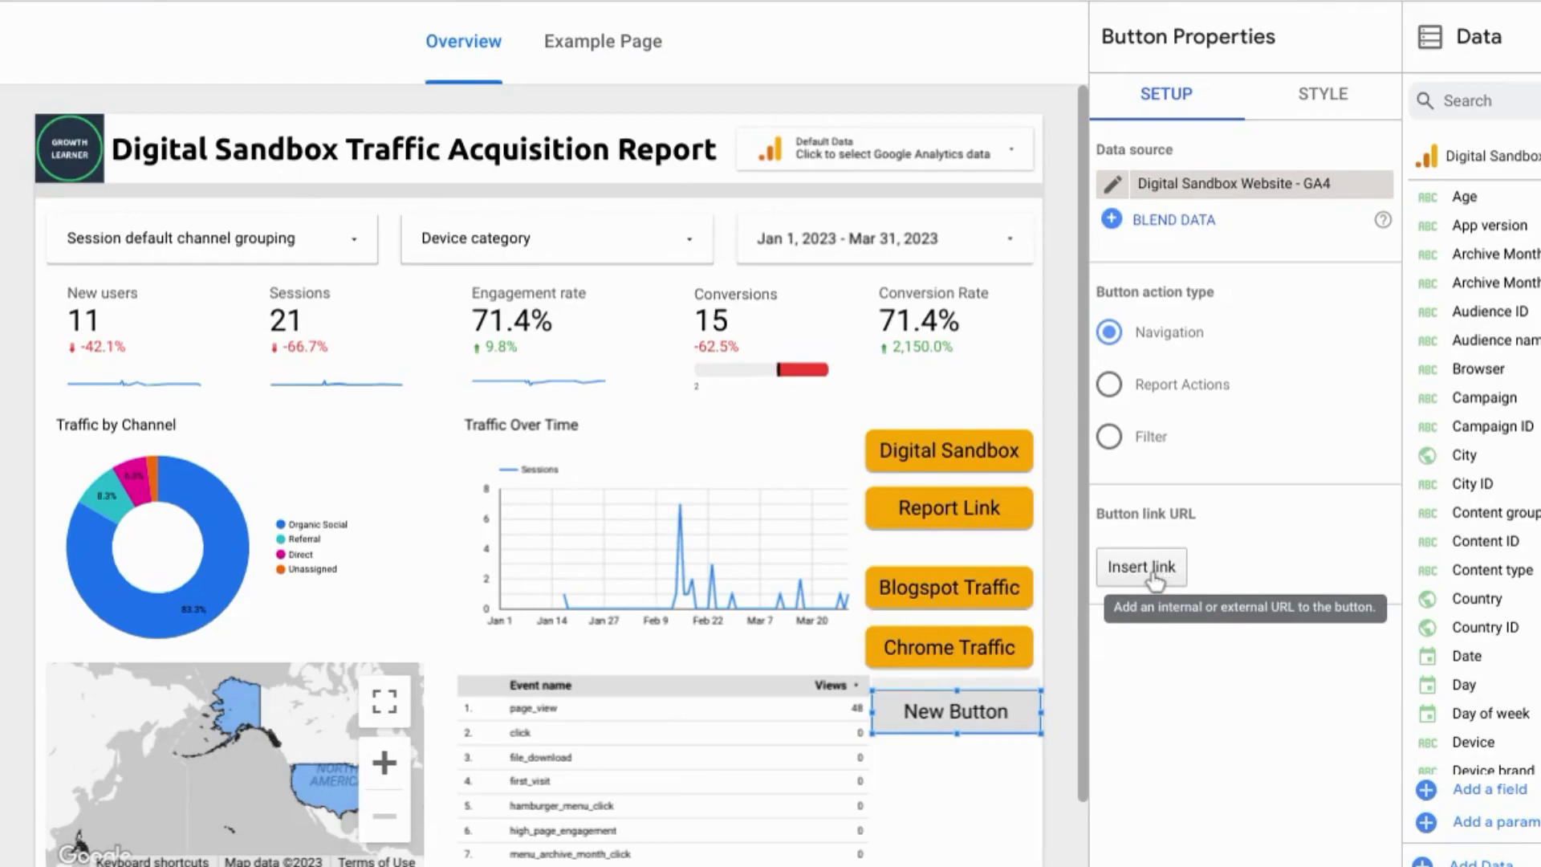
Paste the blog URL as a link, cancel it, then test the Digital Sandbox button's blog link.
click(1162, 575)
click(693, 369)
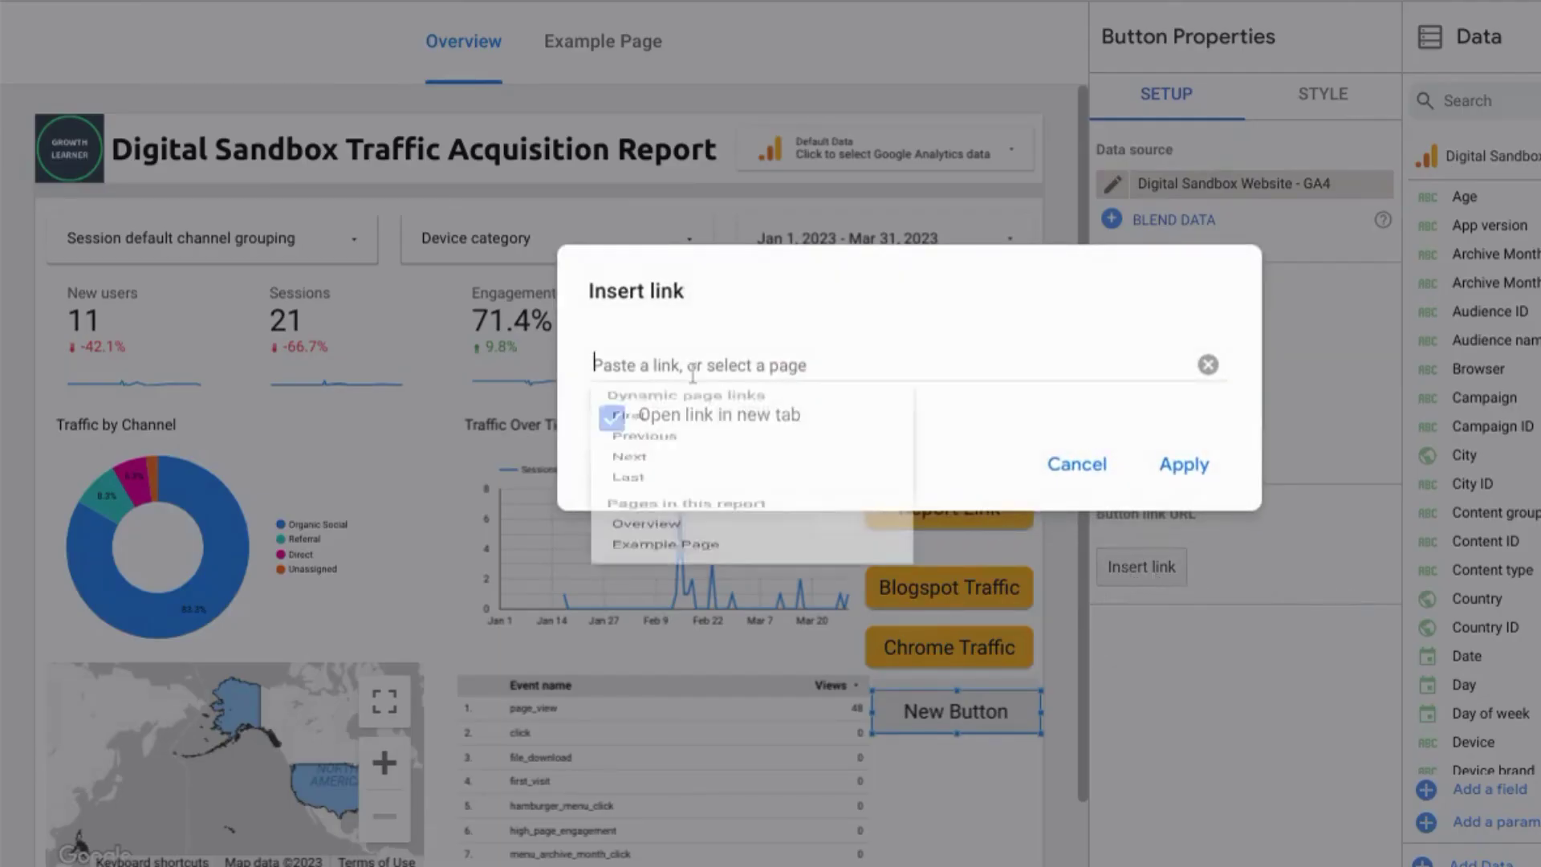
text(https://digital-learning-sandbox.blogspot.com/)
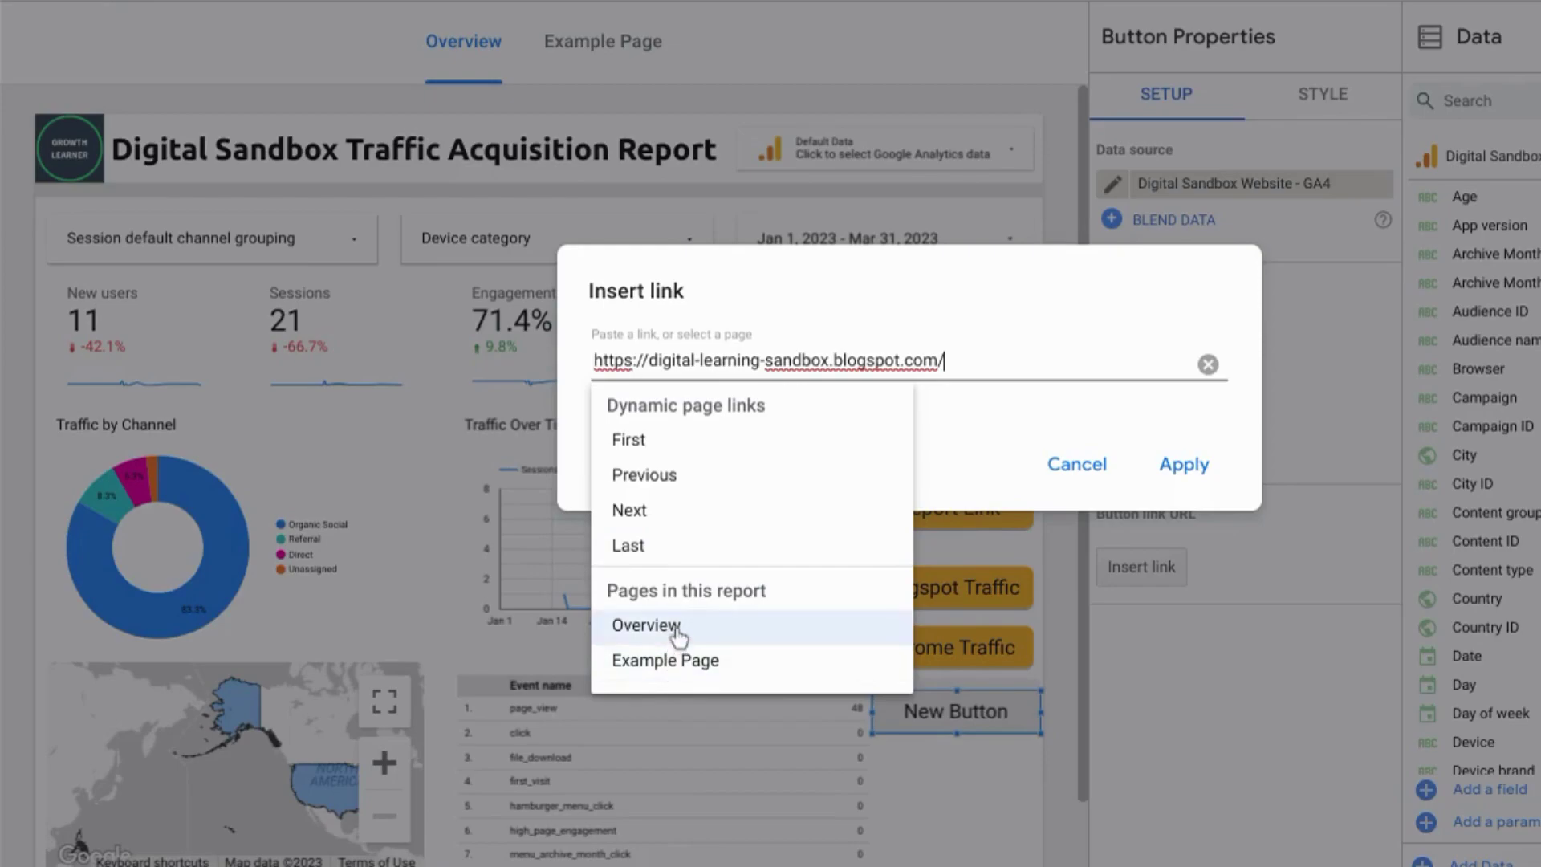
click(1071, 462)
click(959, 432)
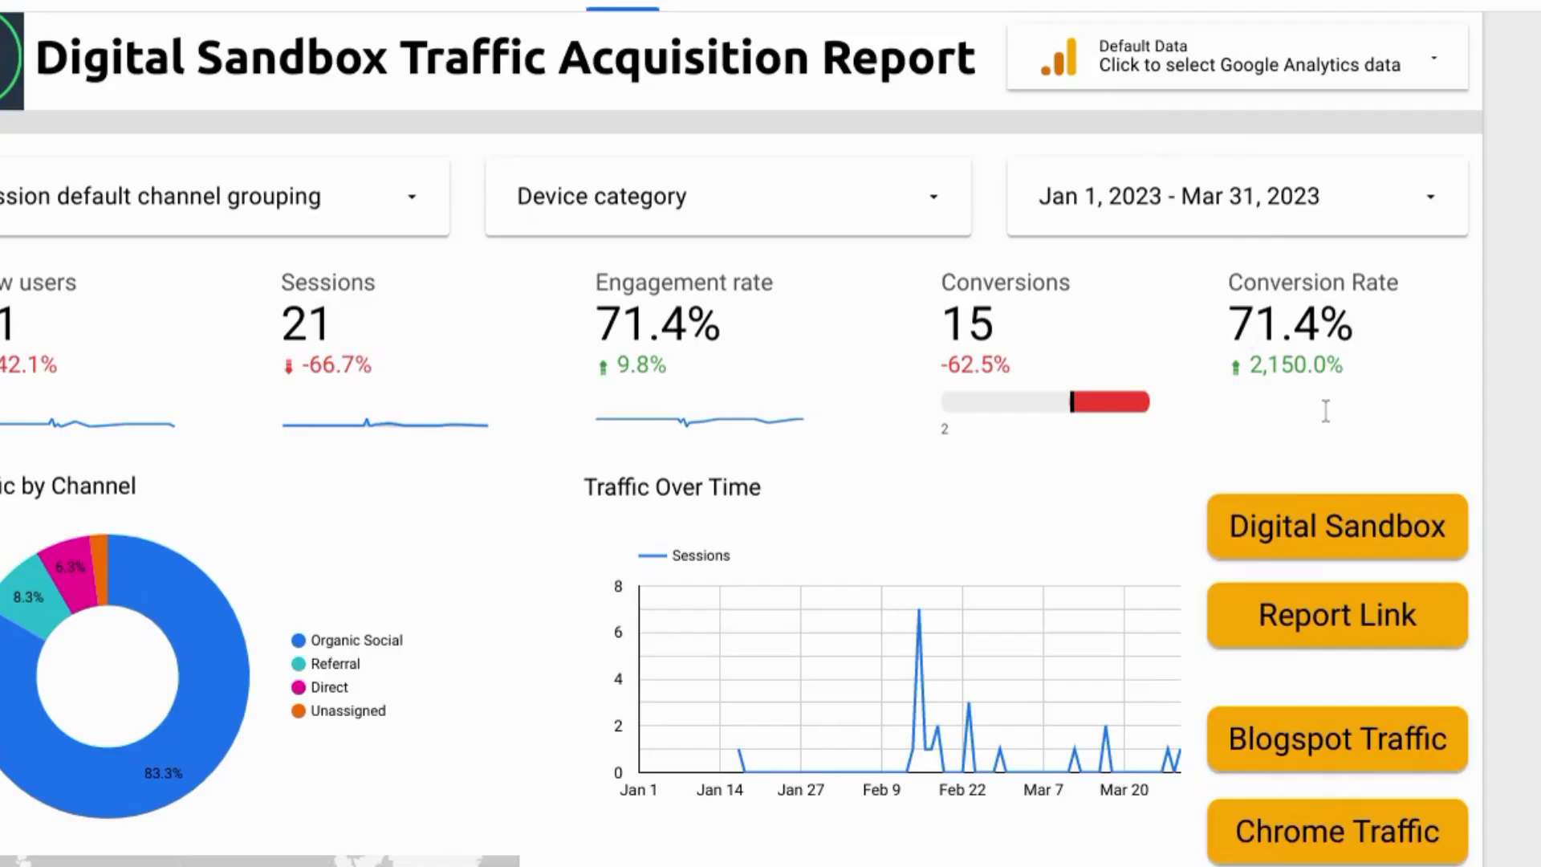
click(1301, 536)
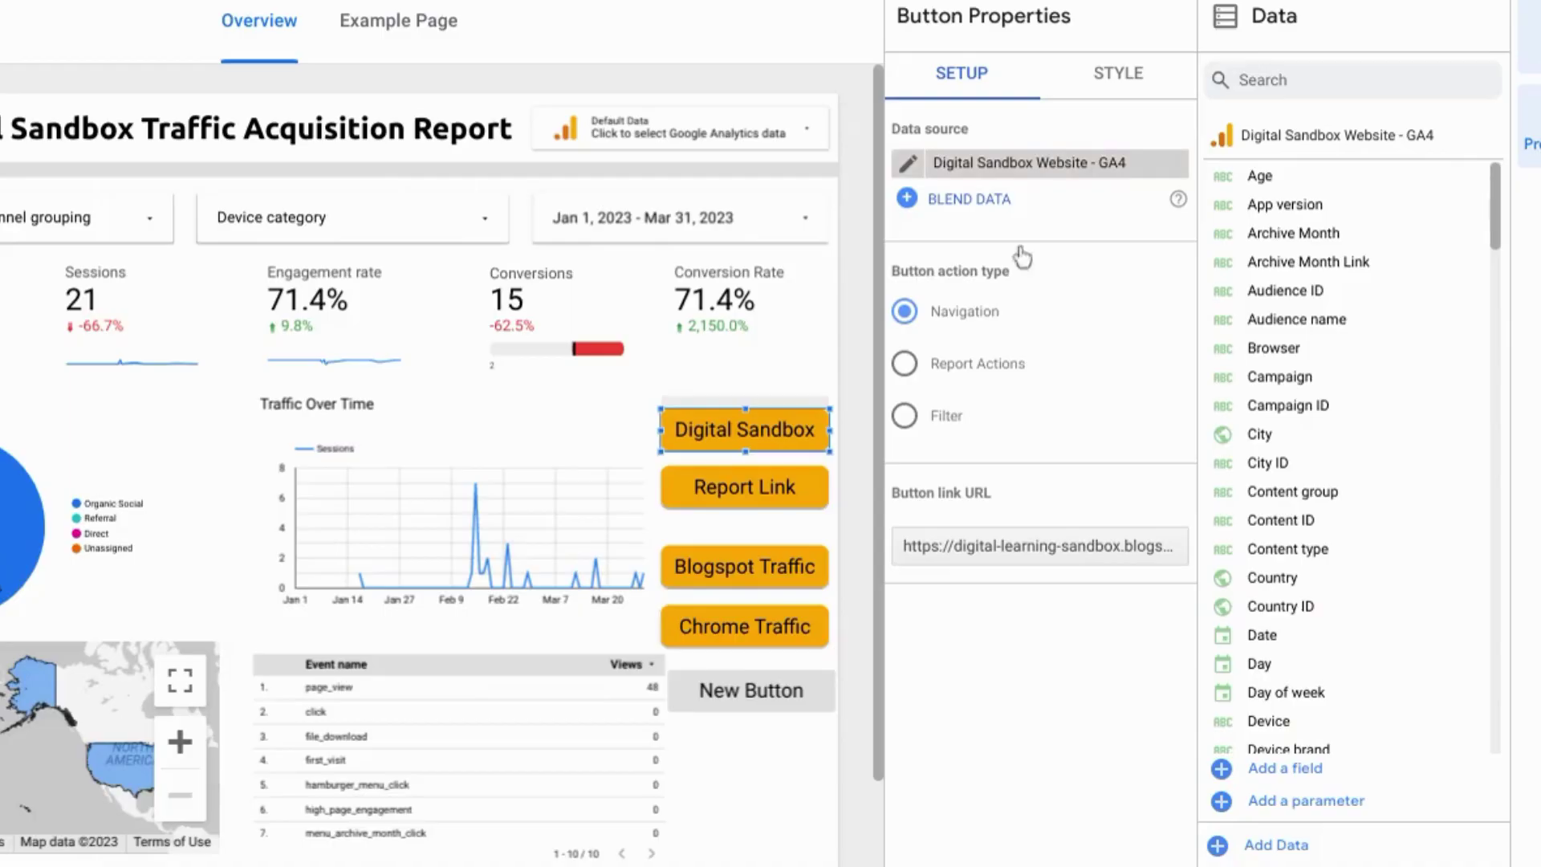
Set the New Button's action type to Report Actions and list the available report actions.
click(807, 676)
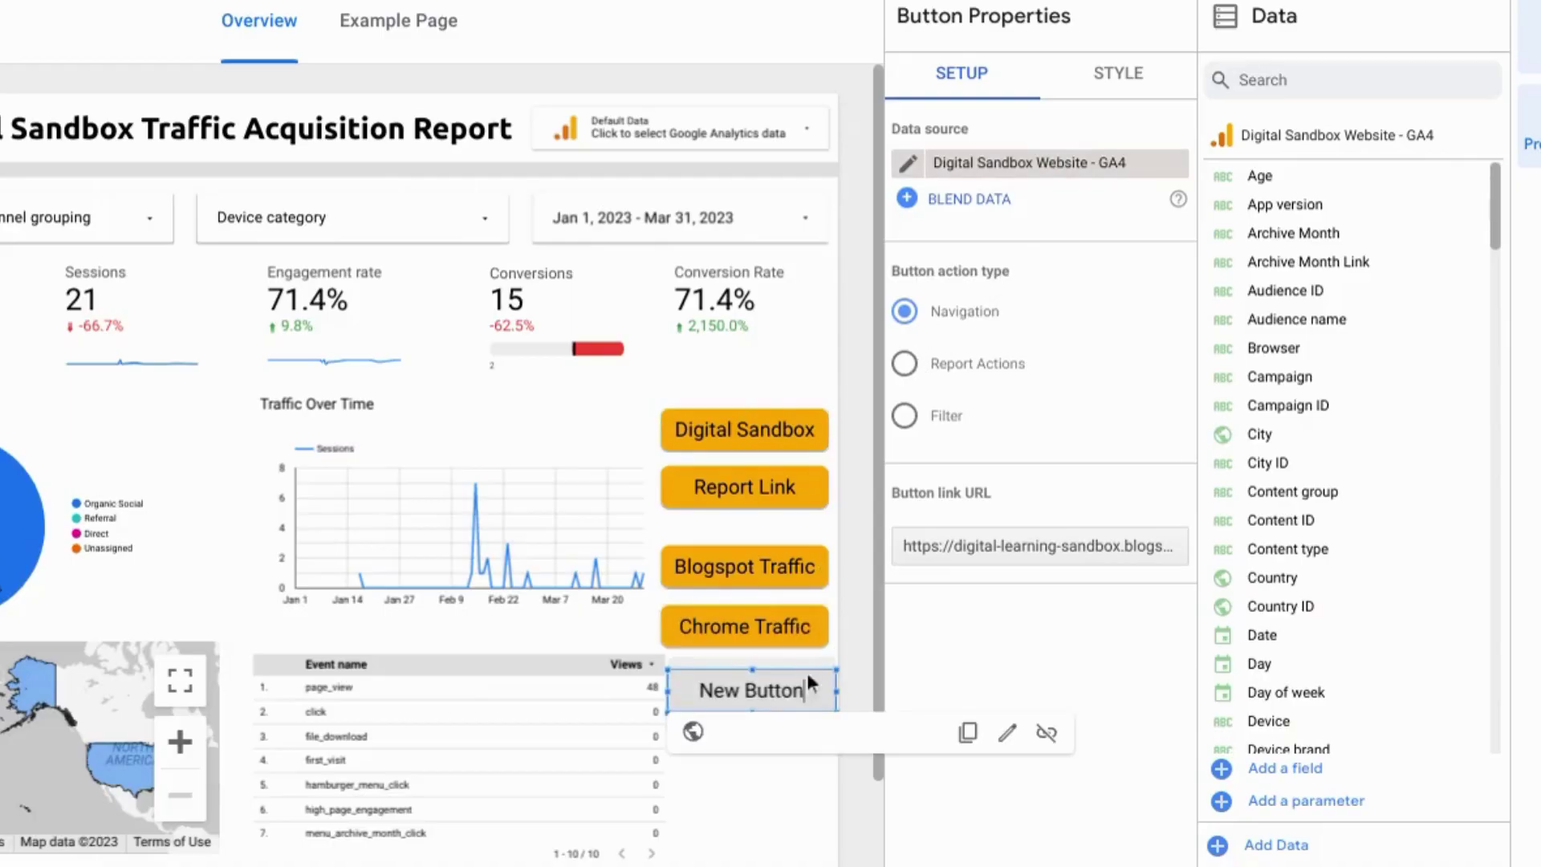
click(906, 362)
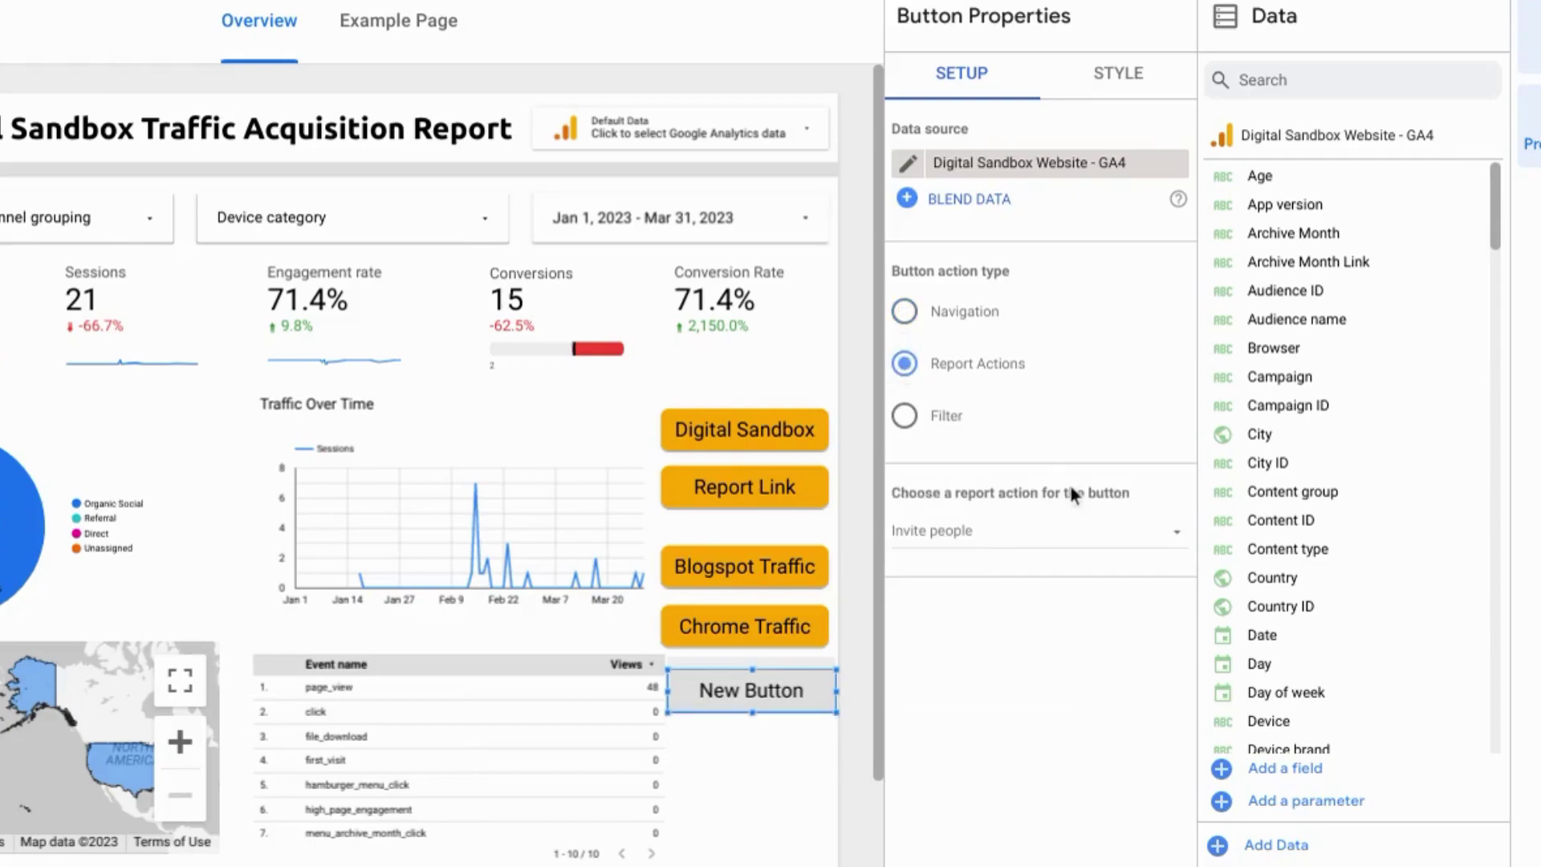
click(1011, 543)
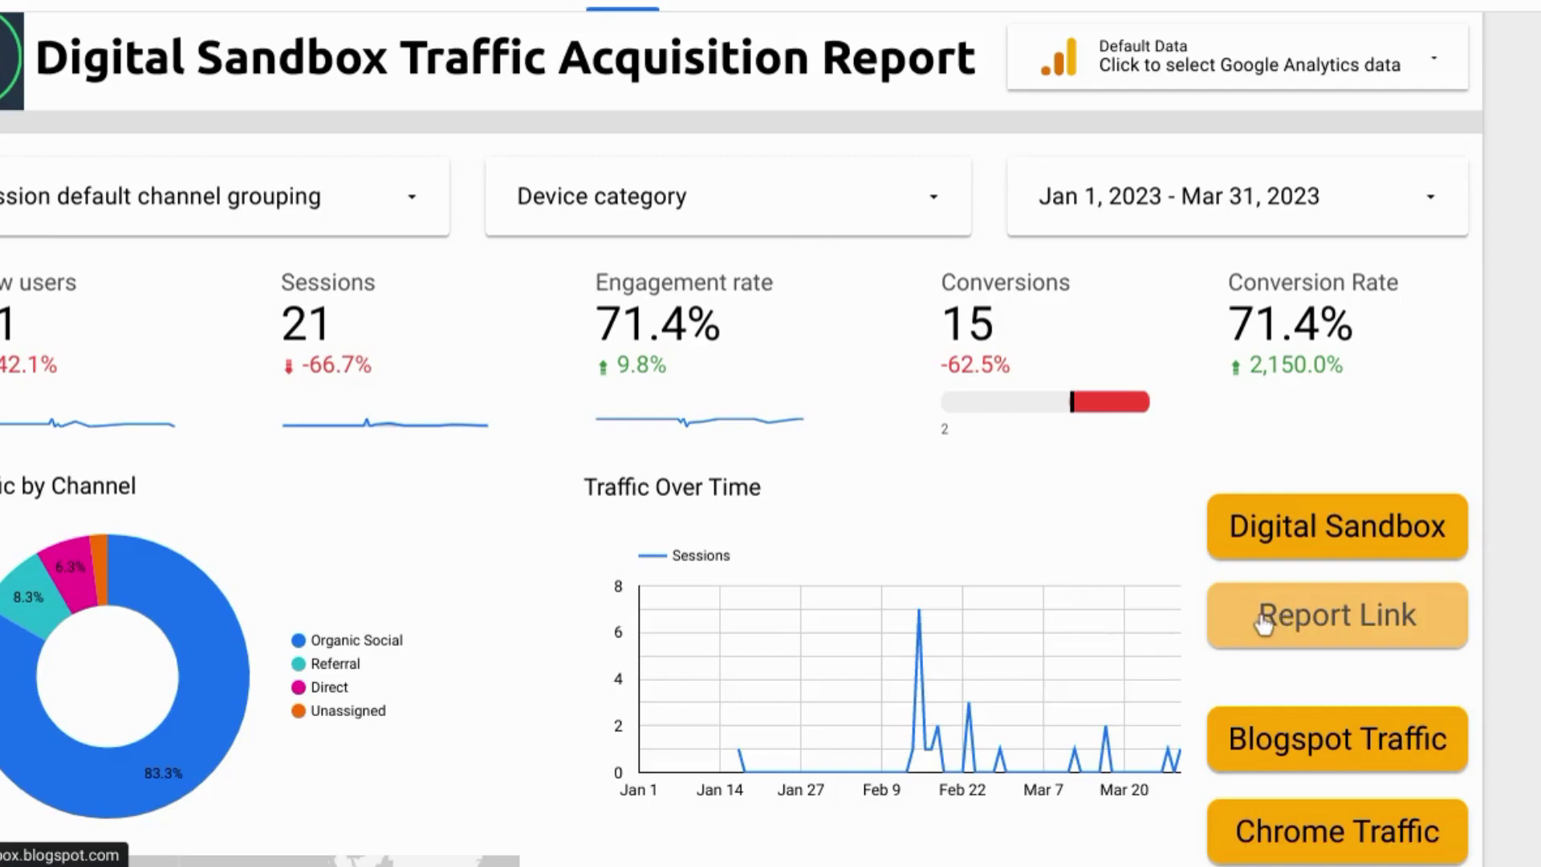
Try the Report Link button, then set Download as PDF to Select Pages with Additional Options expanded.
click(1263, 625)
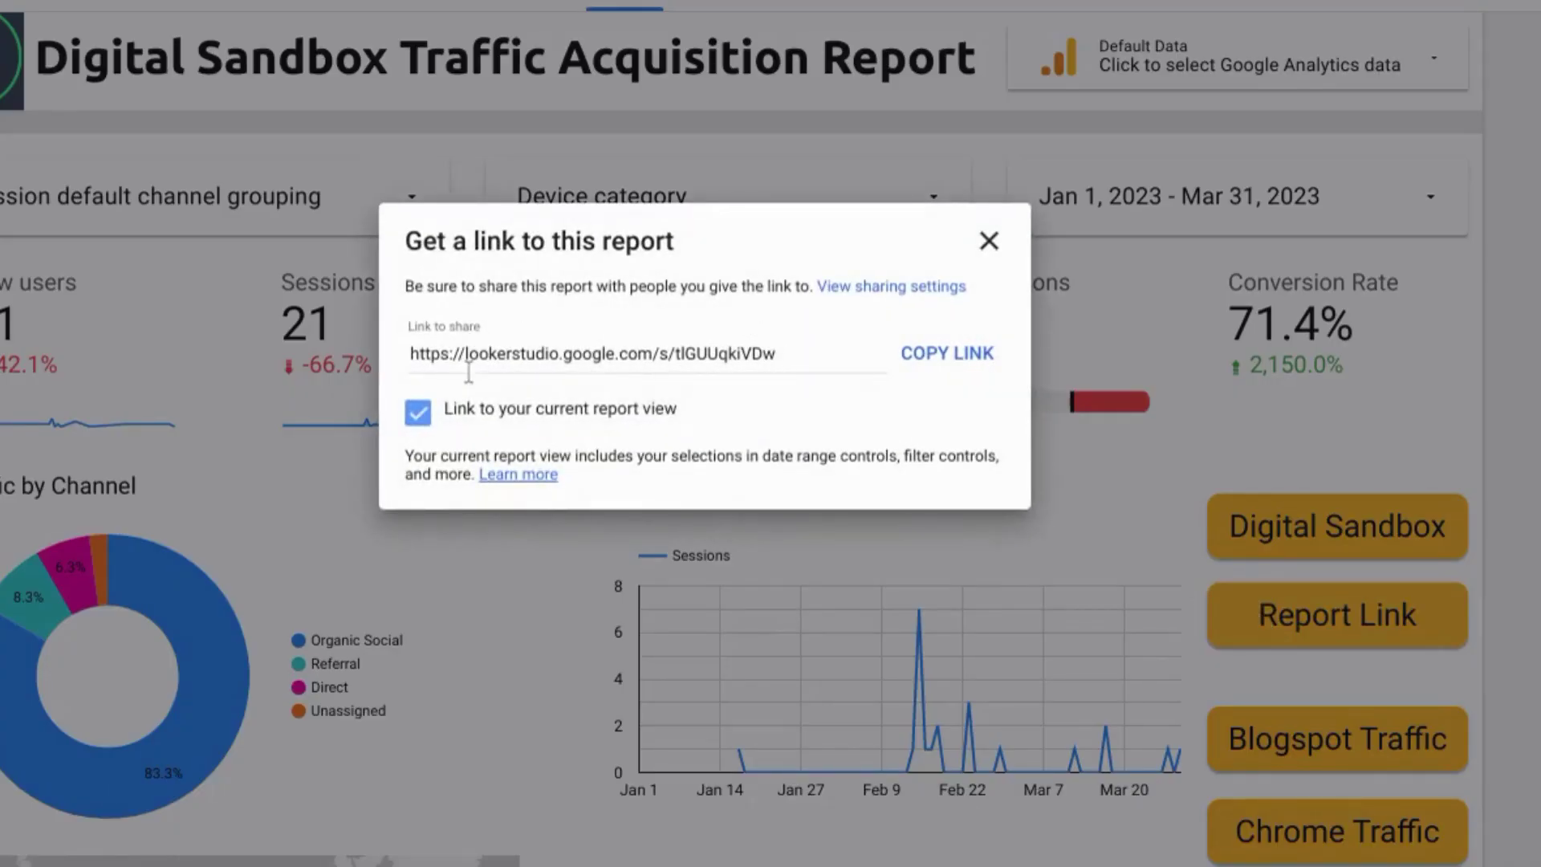
click(987, 243)
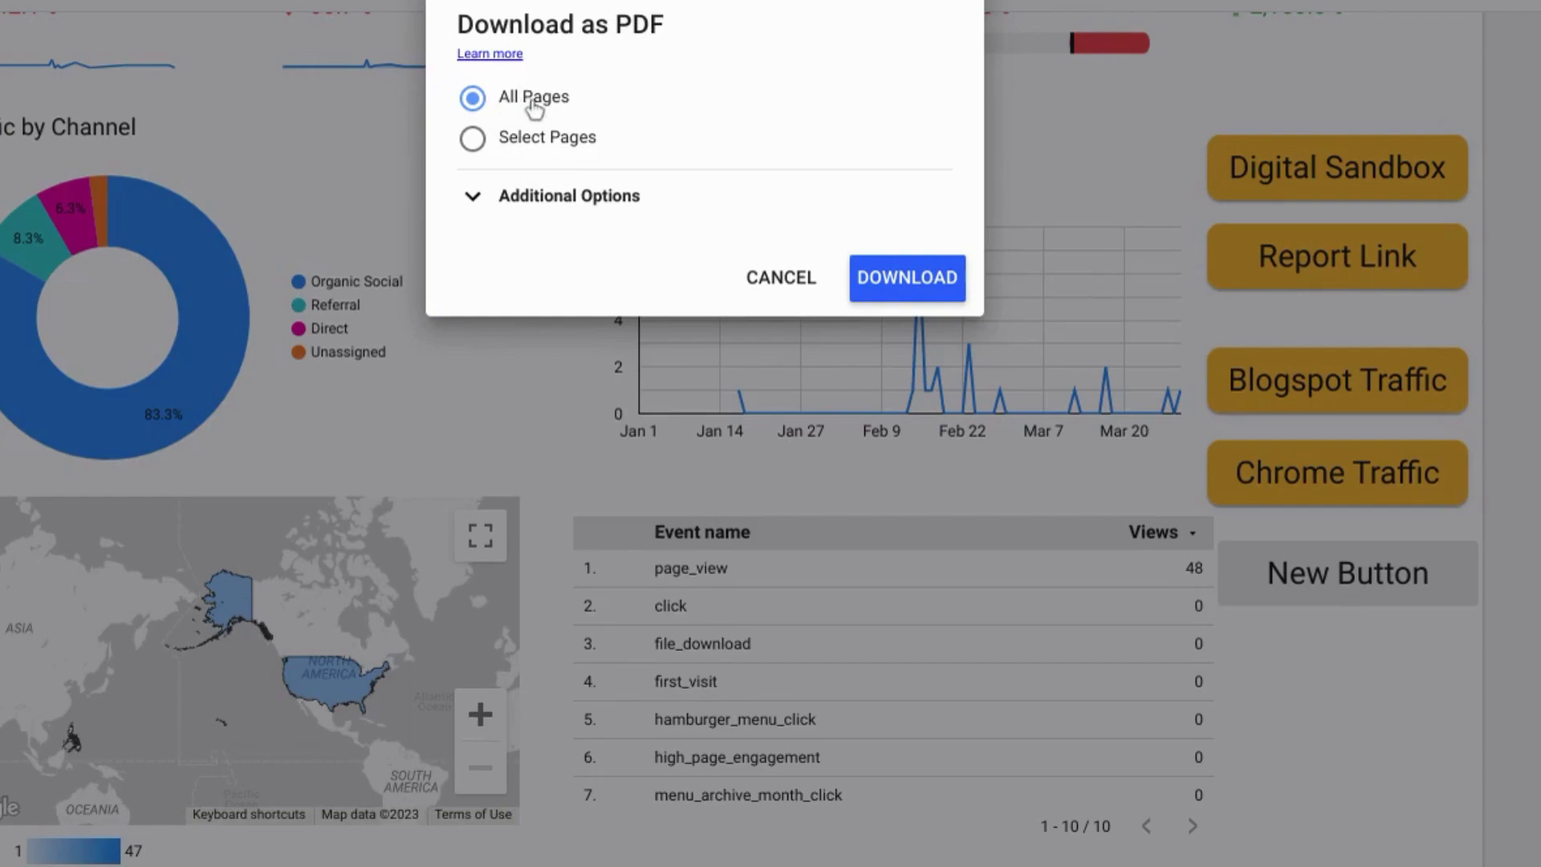
click(492, 143)
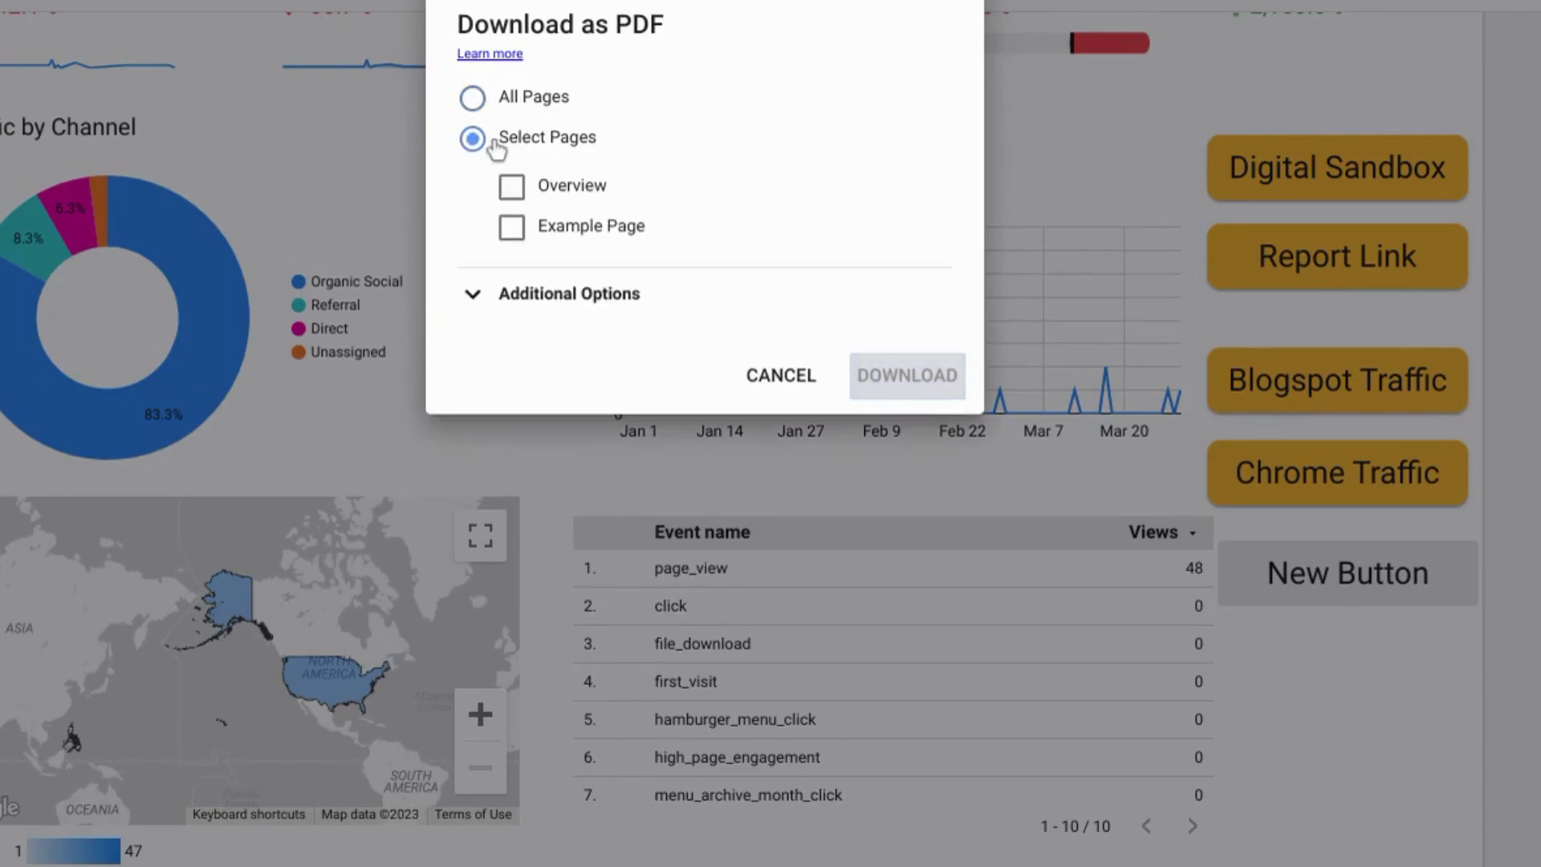
click(480, 297)
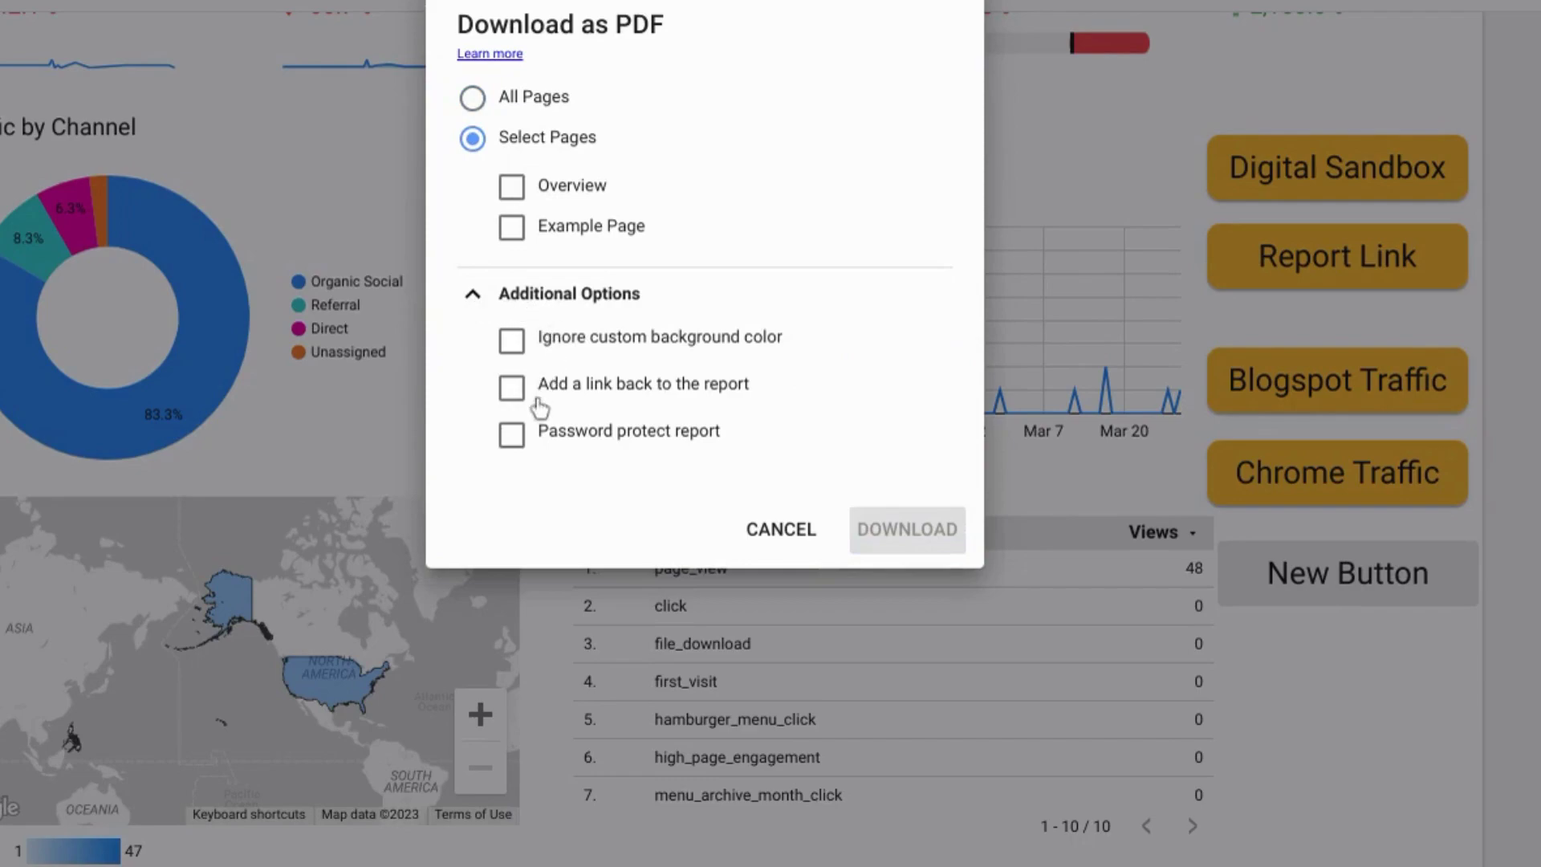
Cancel the PDF download, then add a control field for the filter button via Create Field.
click(780, 529)
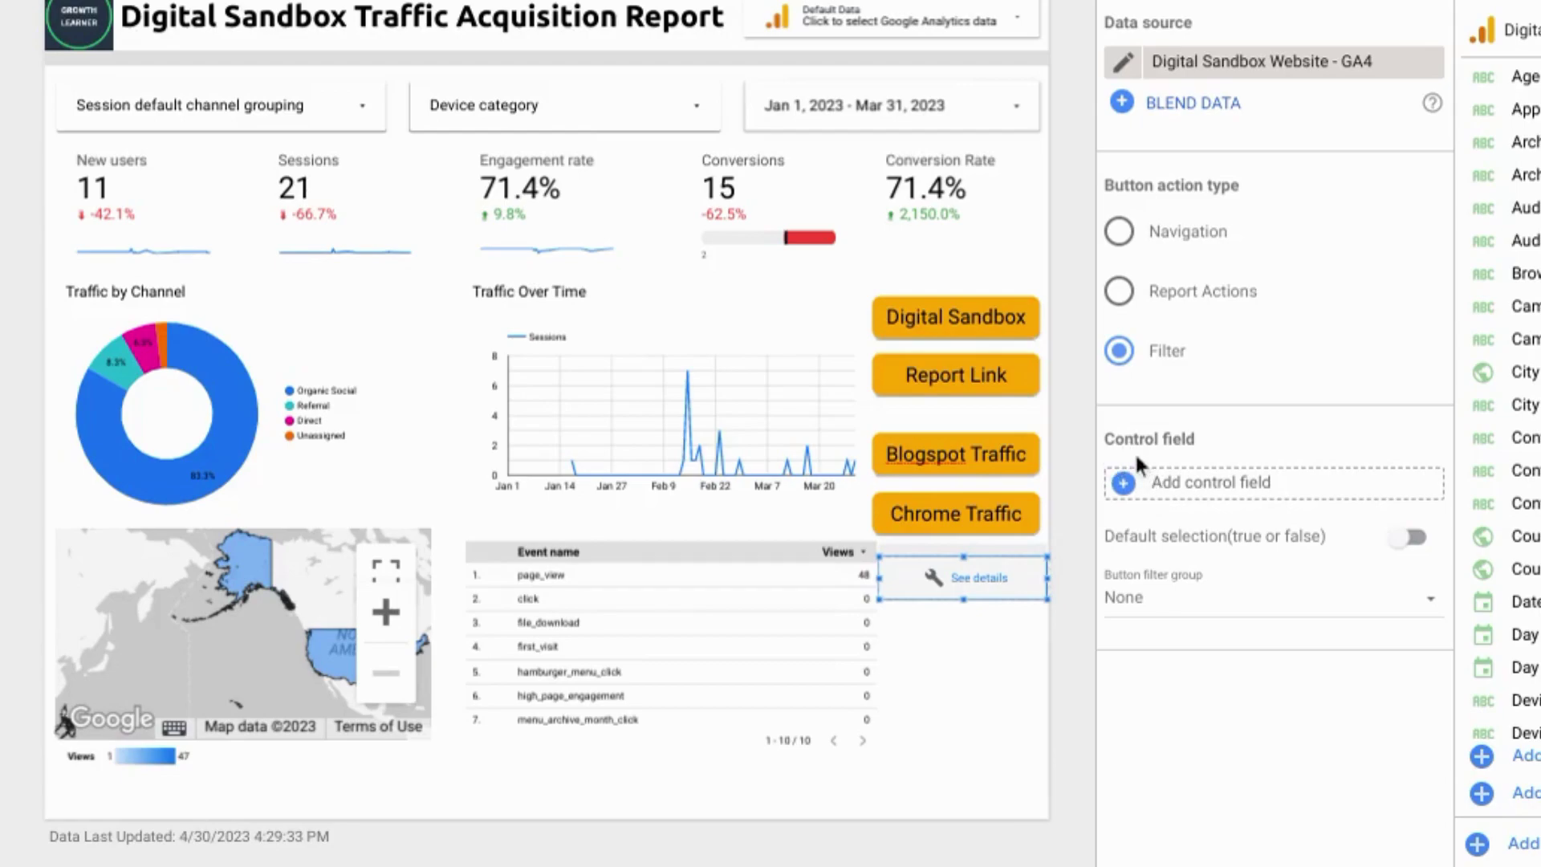
click(1158, 489)
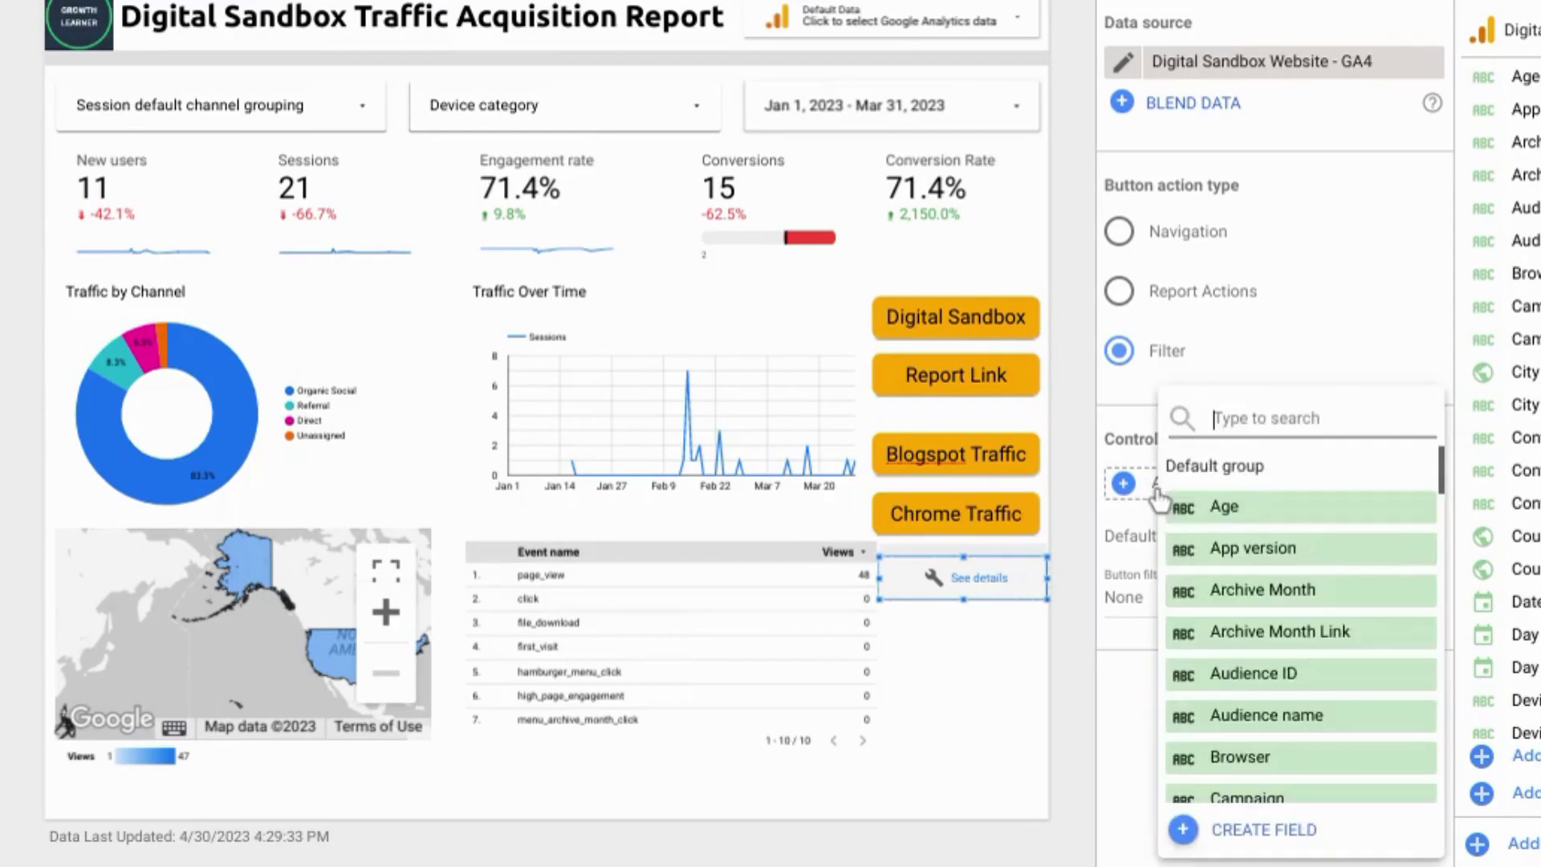
click(1229, 834)
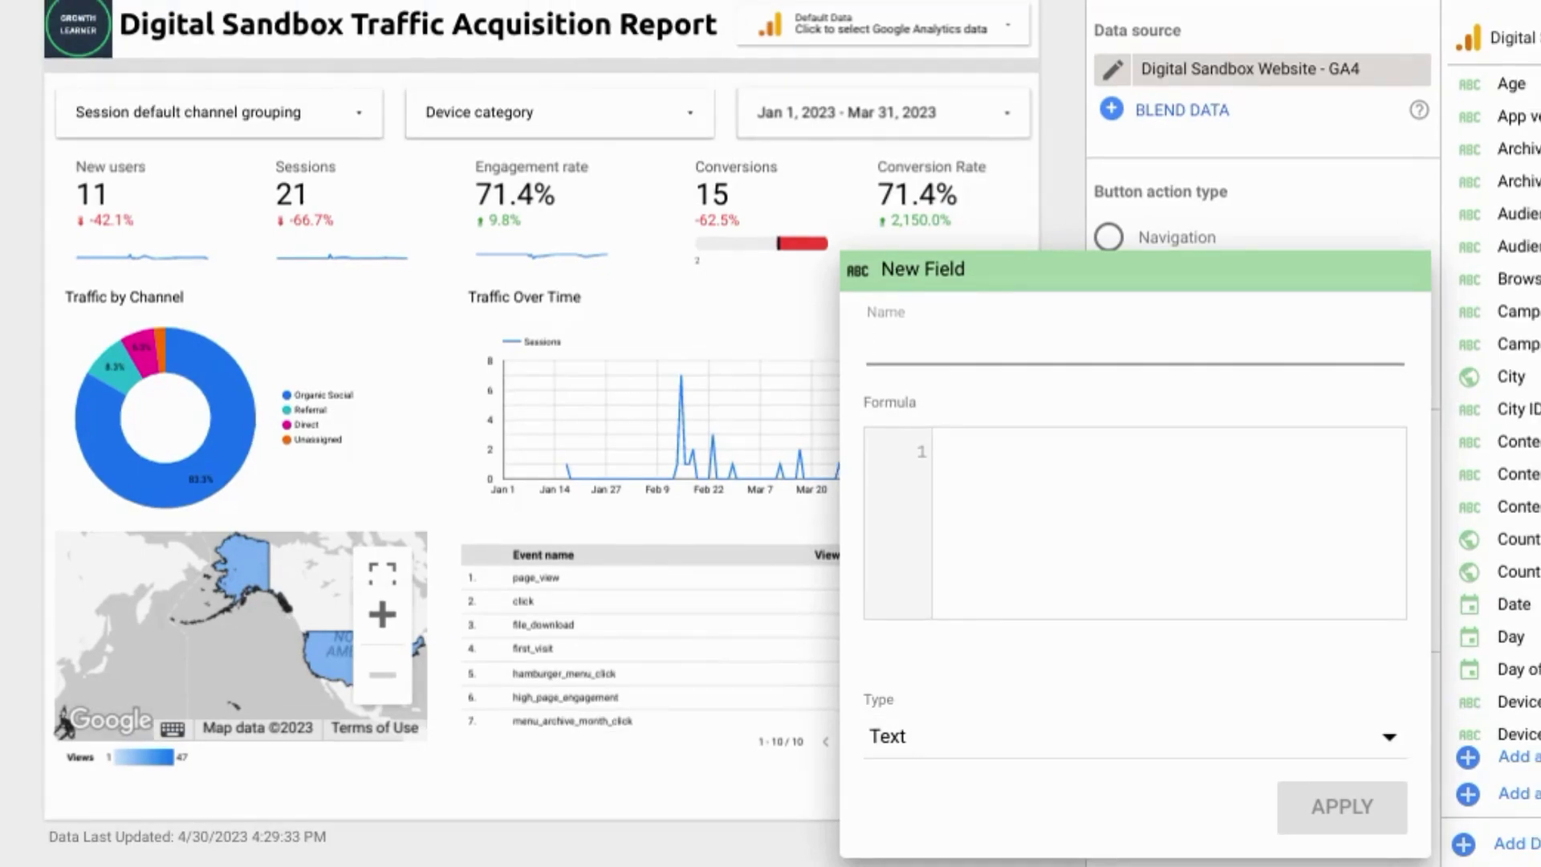
Enter 'Samsung Browser Boolean' as the new field's name.
text(Samsung)
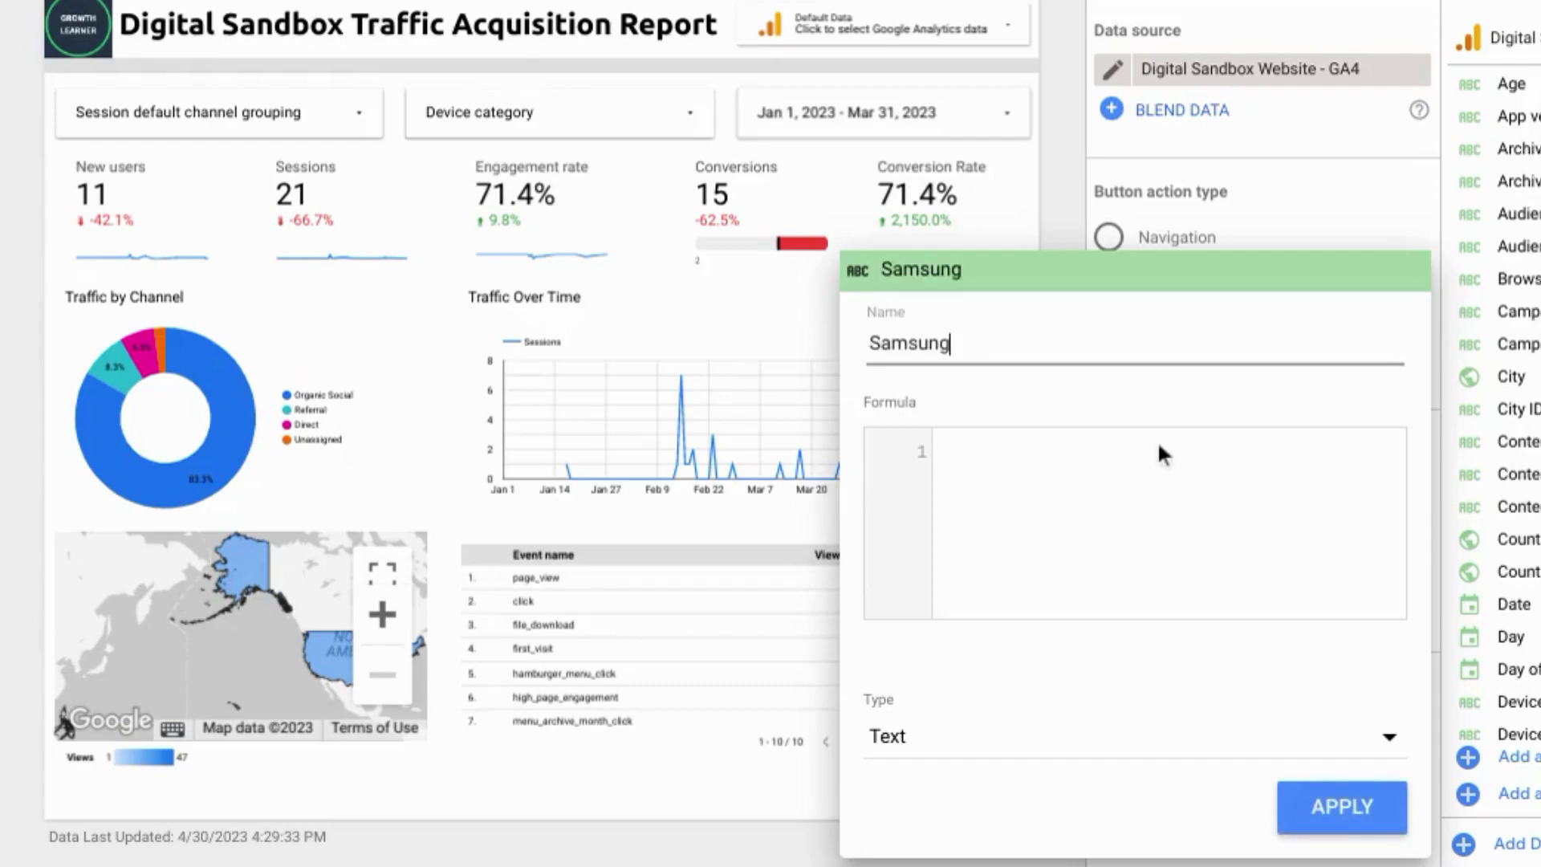
text( Browser Bo)
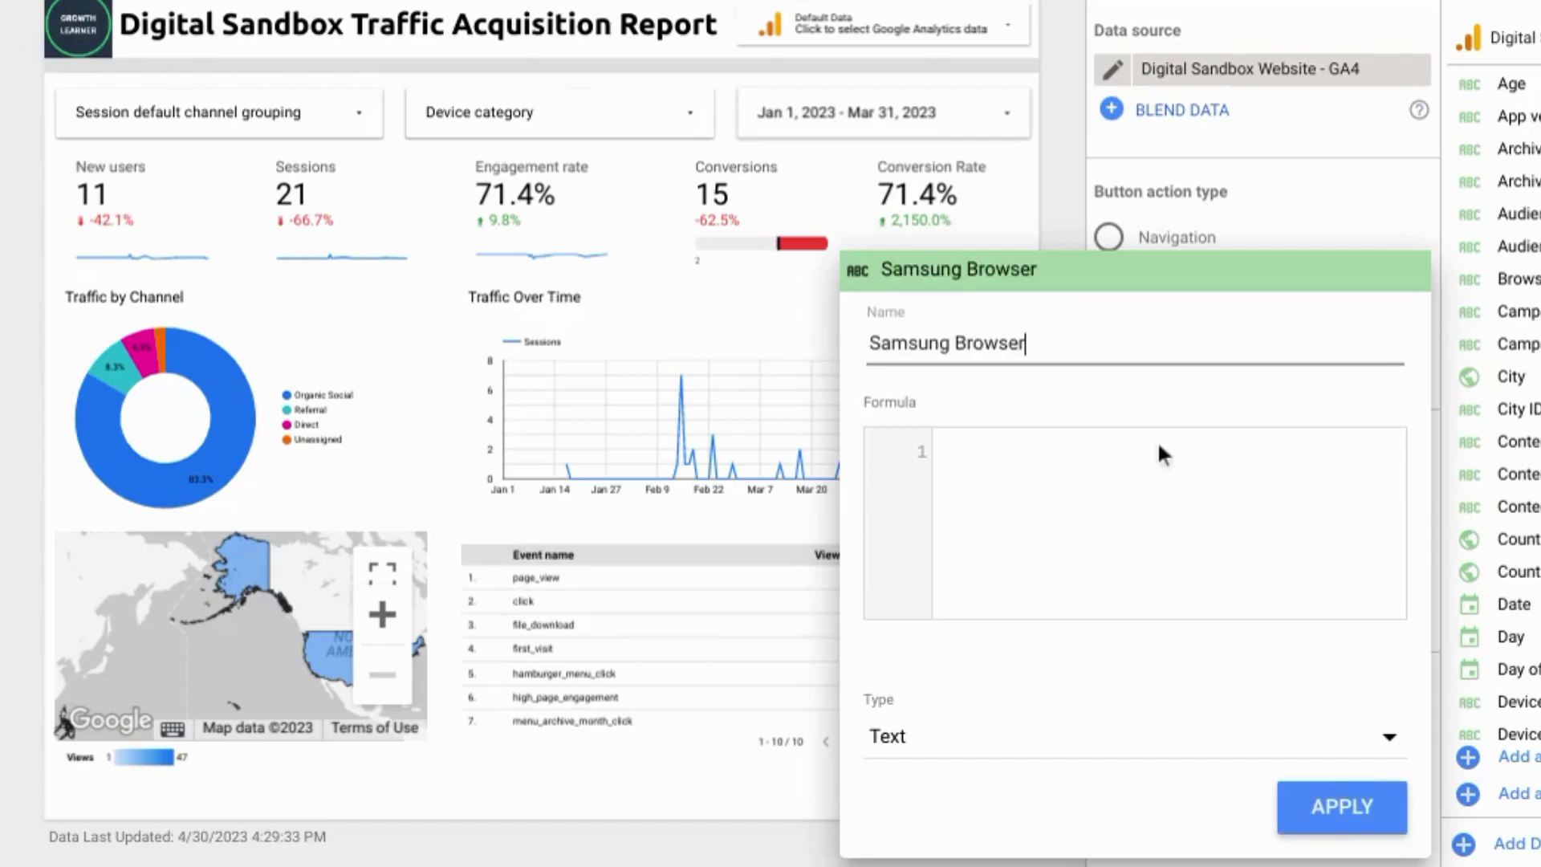
text(olean)
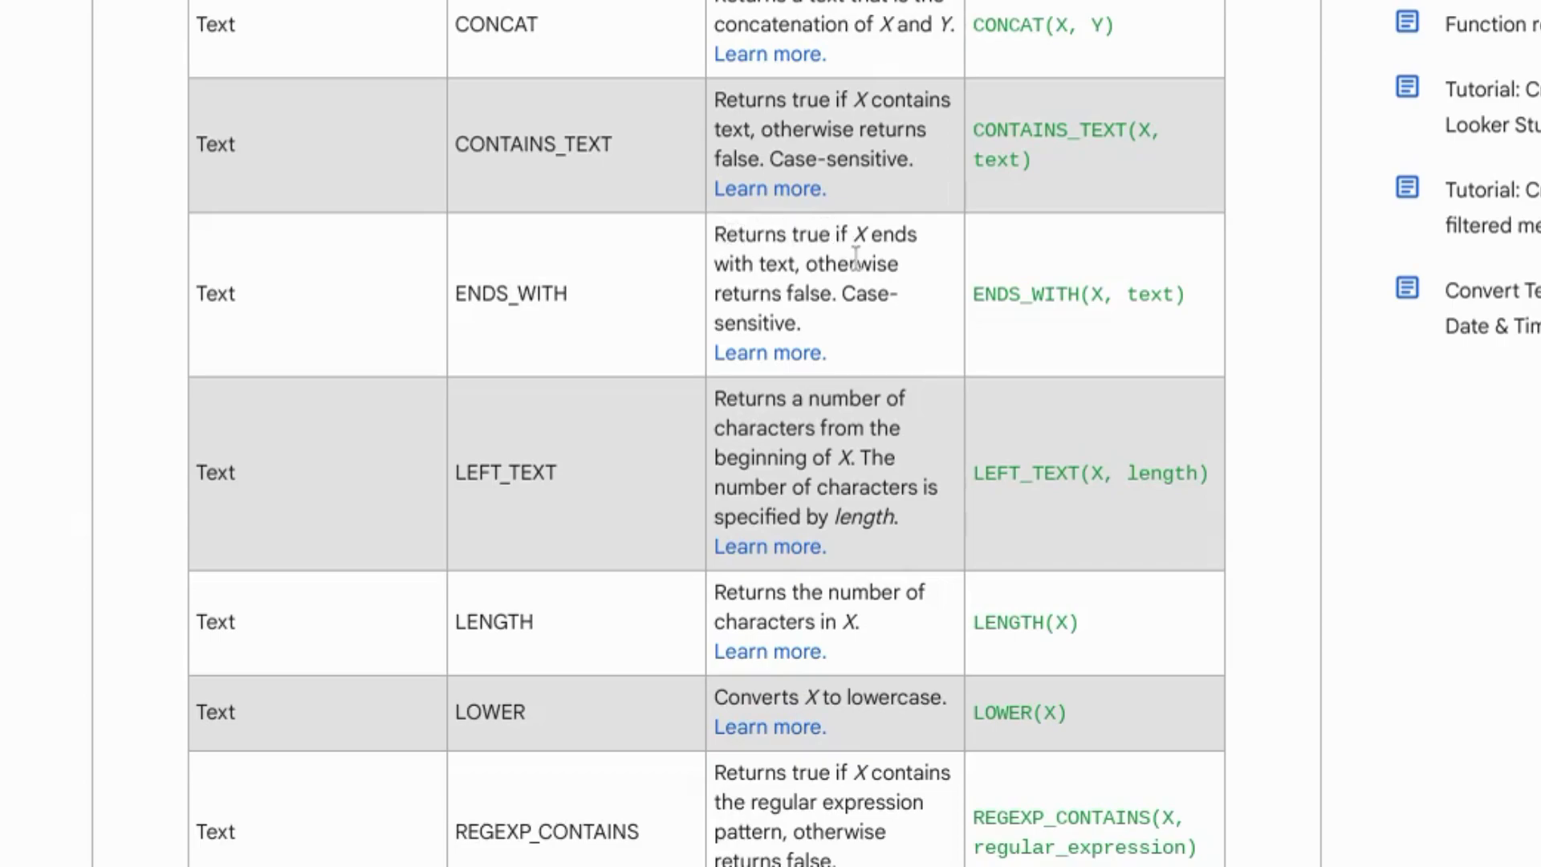
Scroll down through the field editor panel.
scroll(636, 509, down, 3)
scroll(635, 500, down, 4)
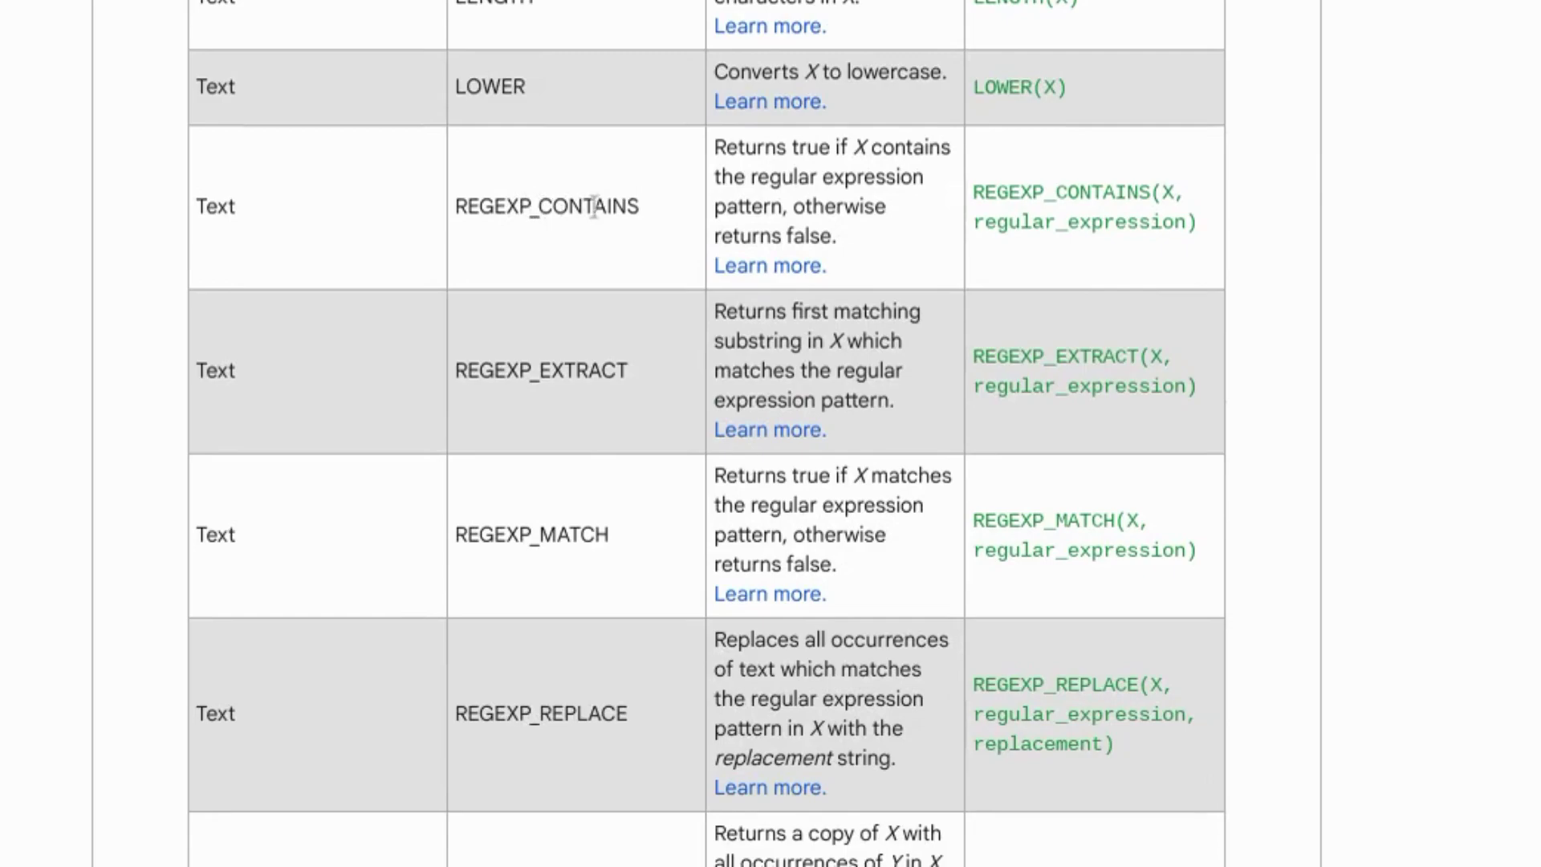
scroll(591, 378, down, 10)
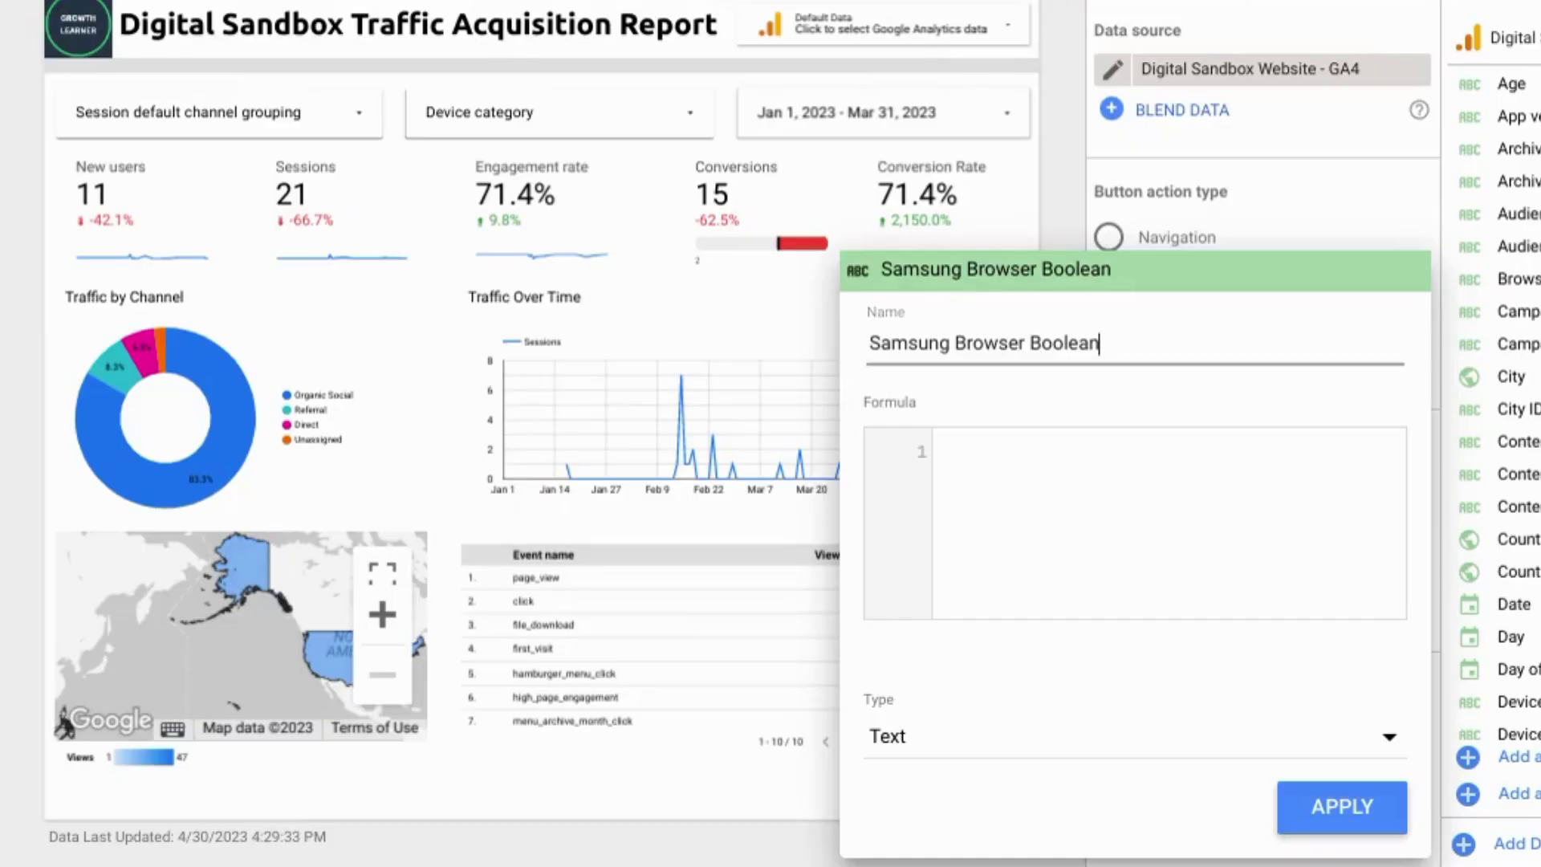
Enter the formula REGEXP_CONTAINS(Browser,"Samsung"), set the type to Boolean, and save the field.
click(1079, 461)
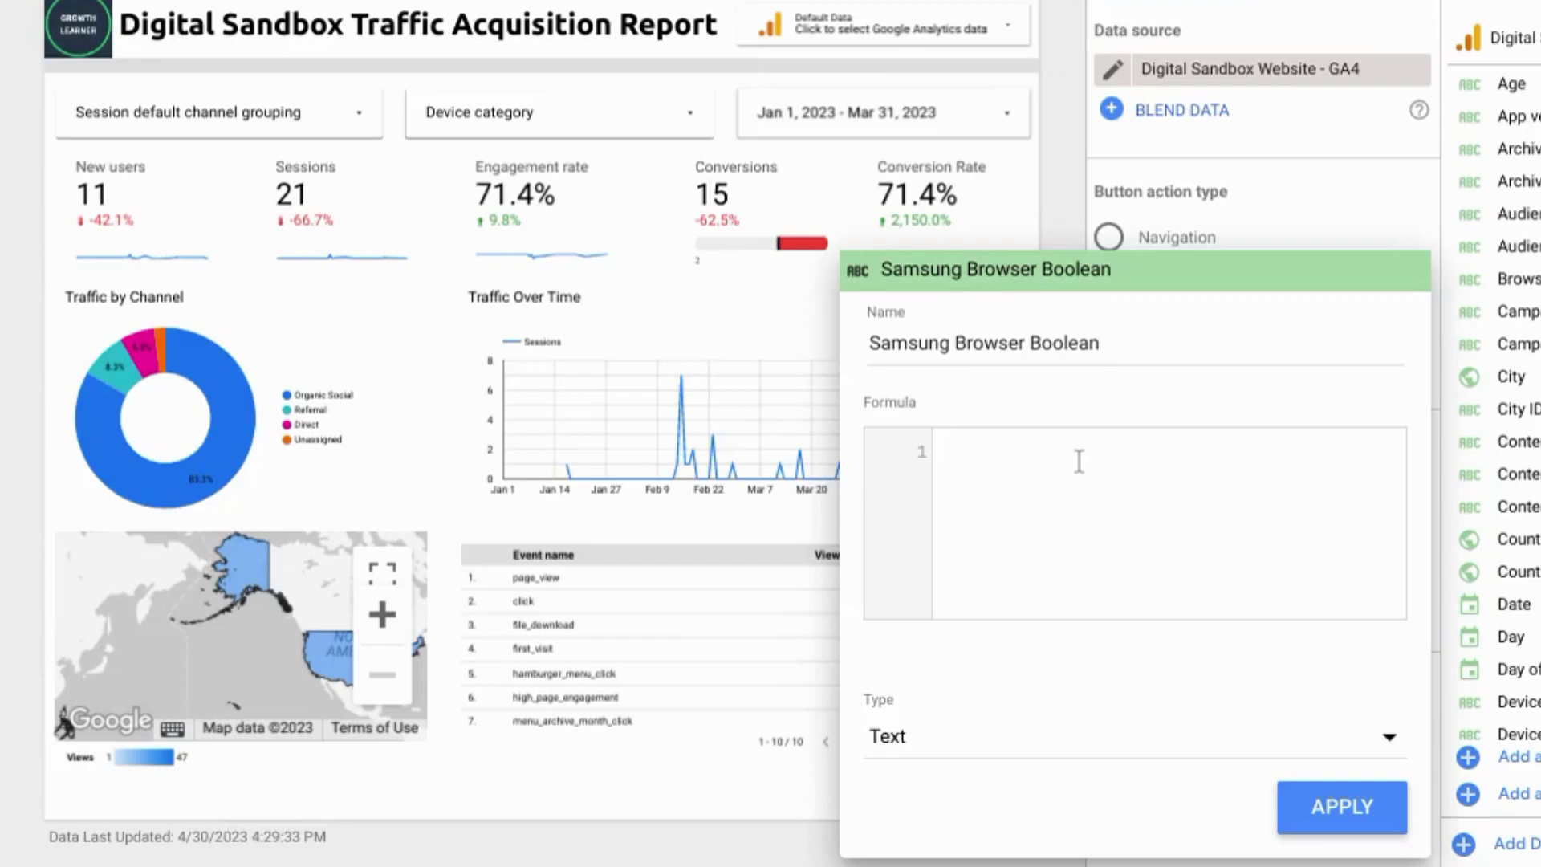
text(regex)
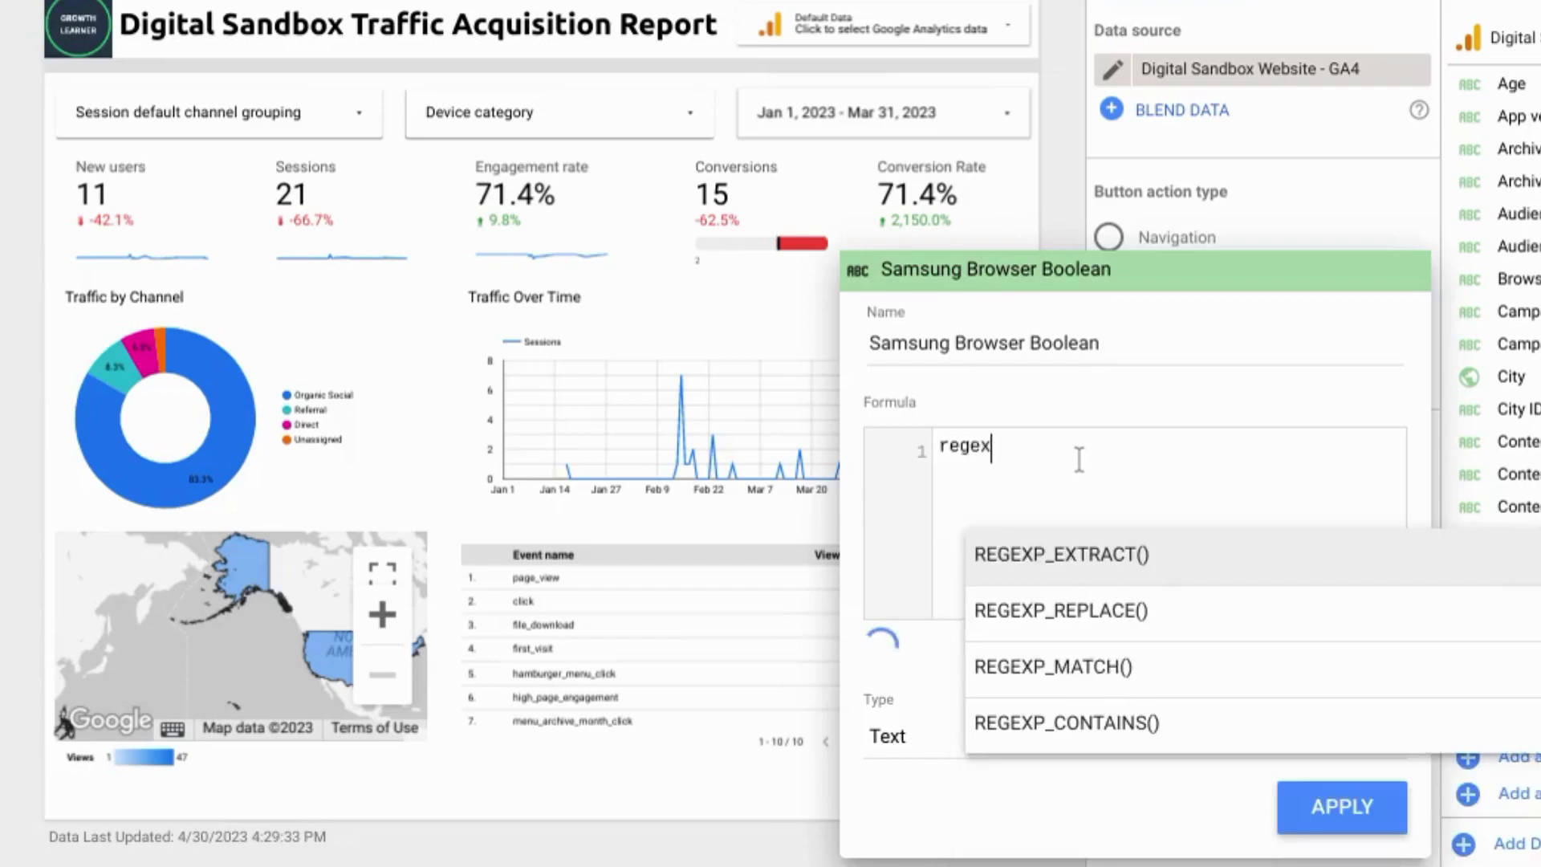
click(1134, 722)
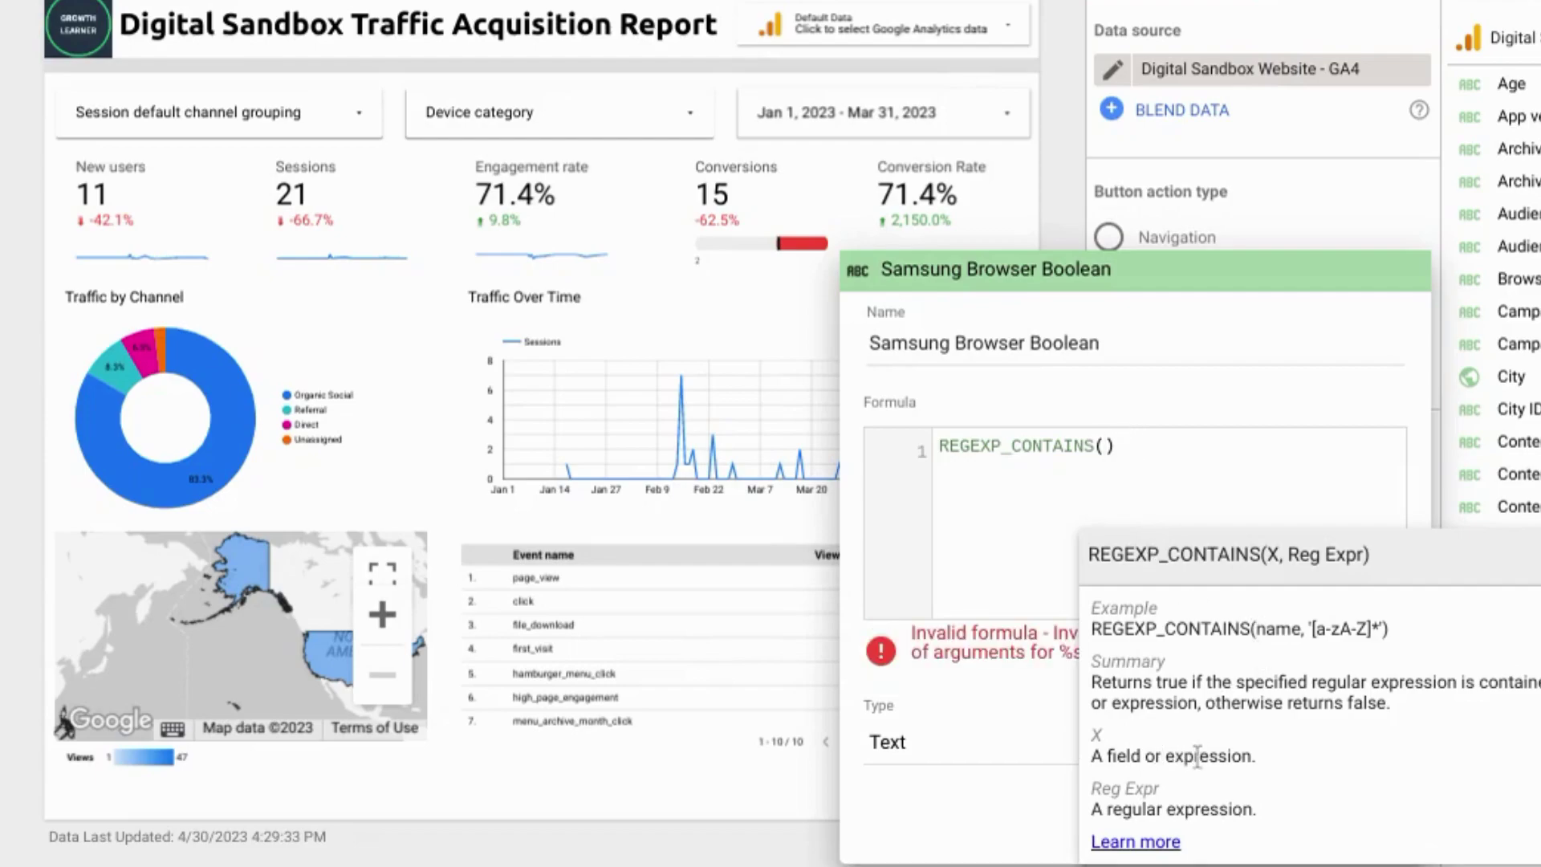
text(brow)
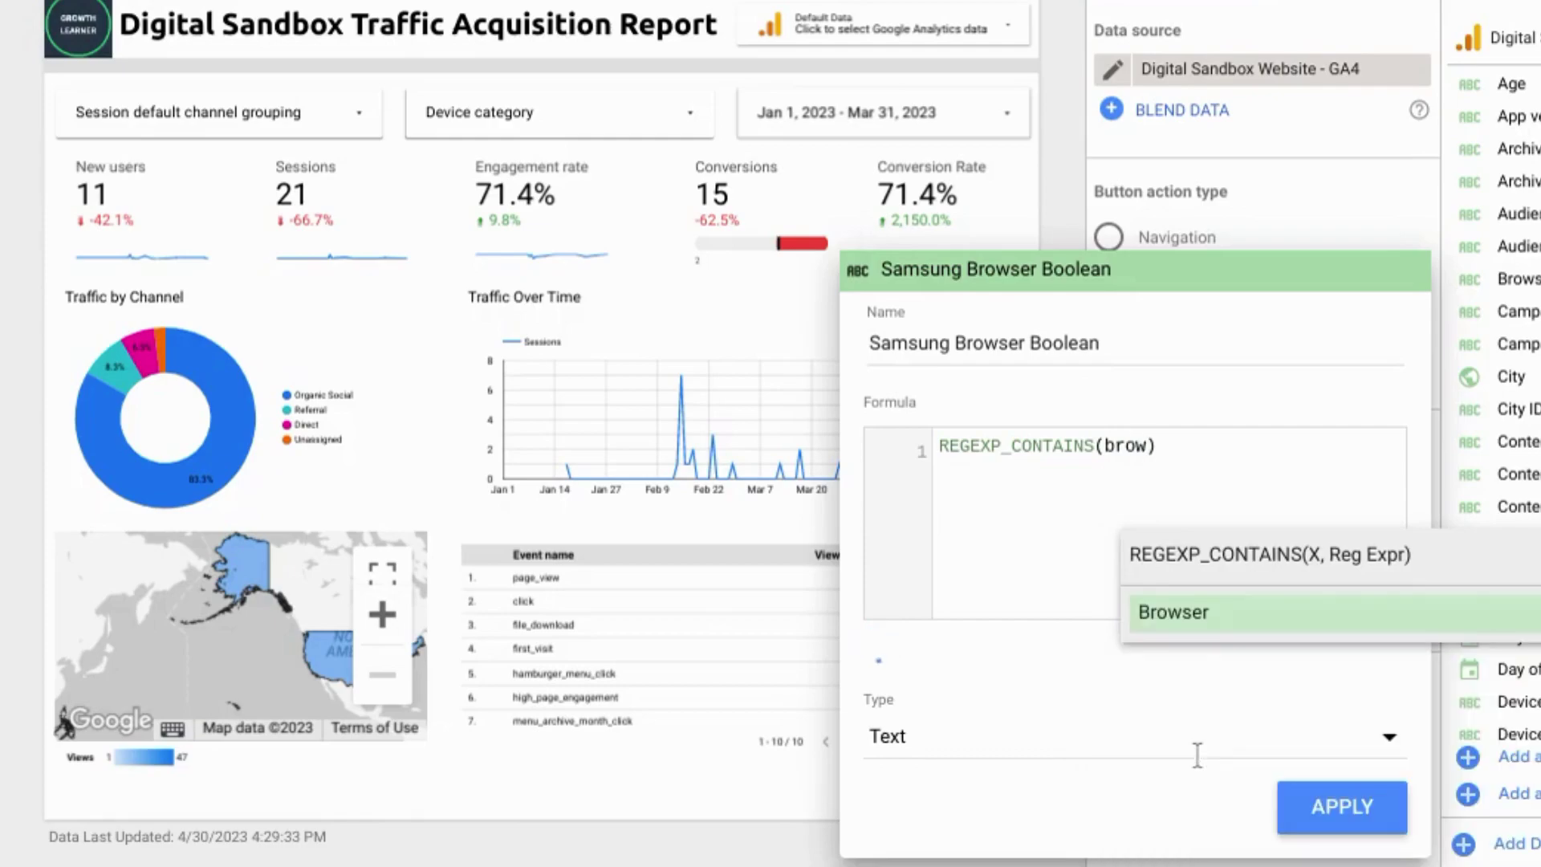
click(1173, 611)
text(,)
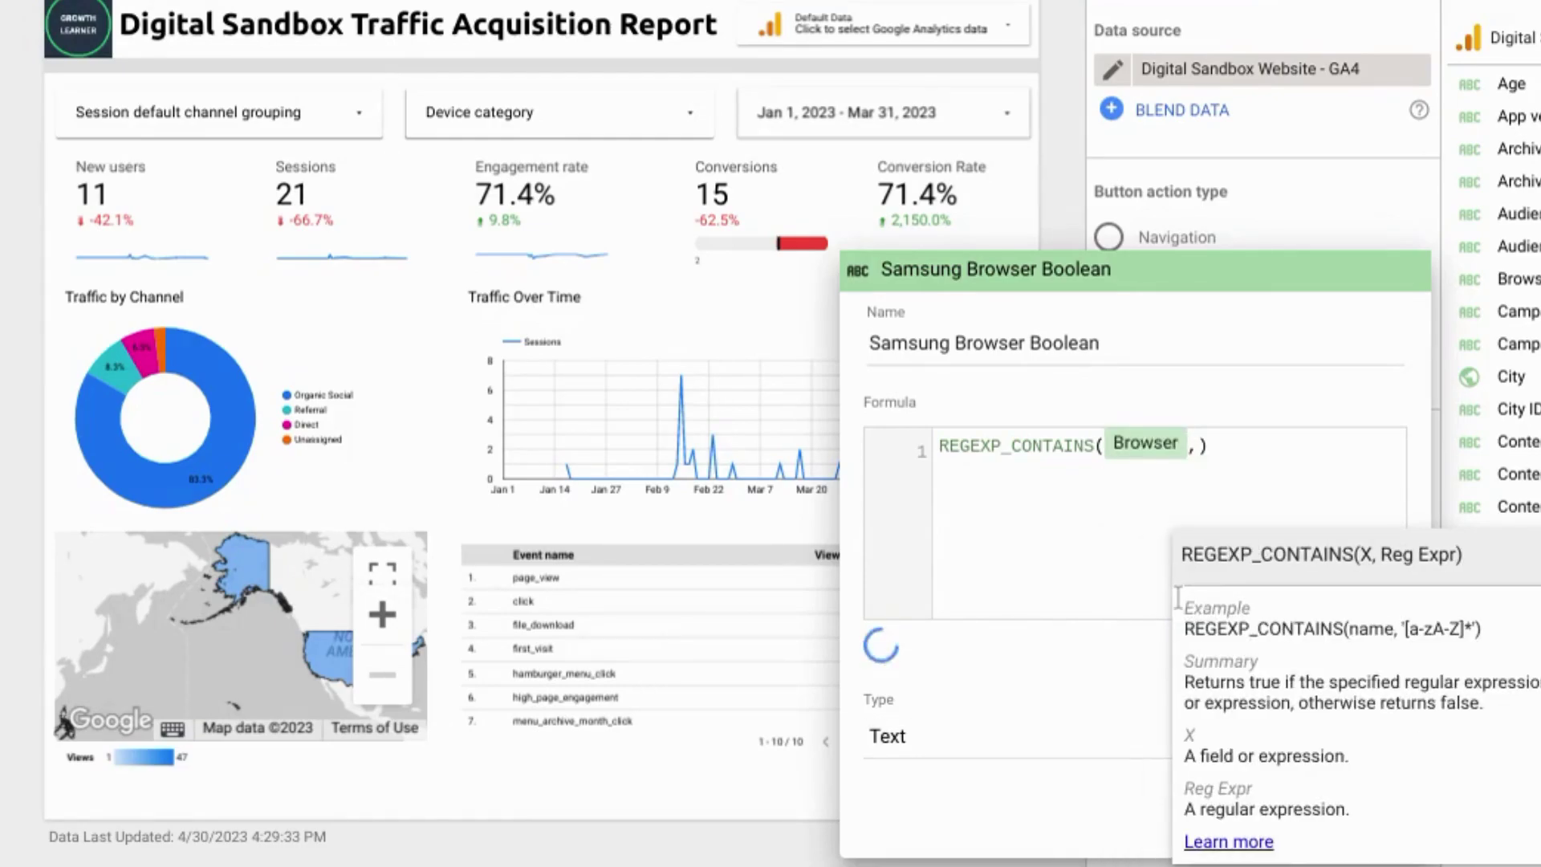
text(")
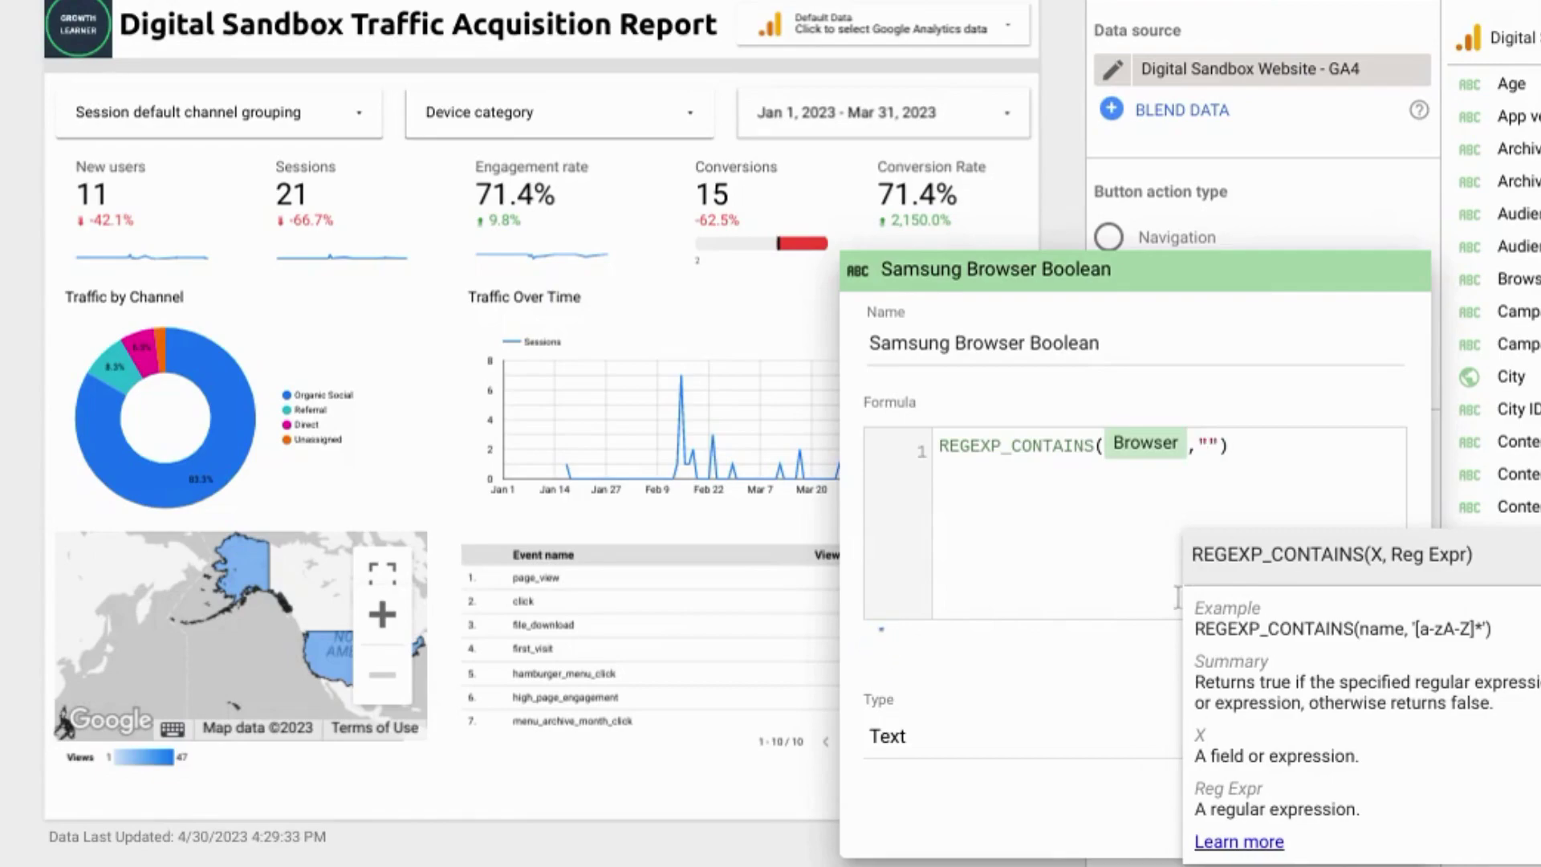
text(Samsu)
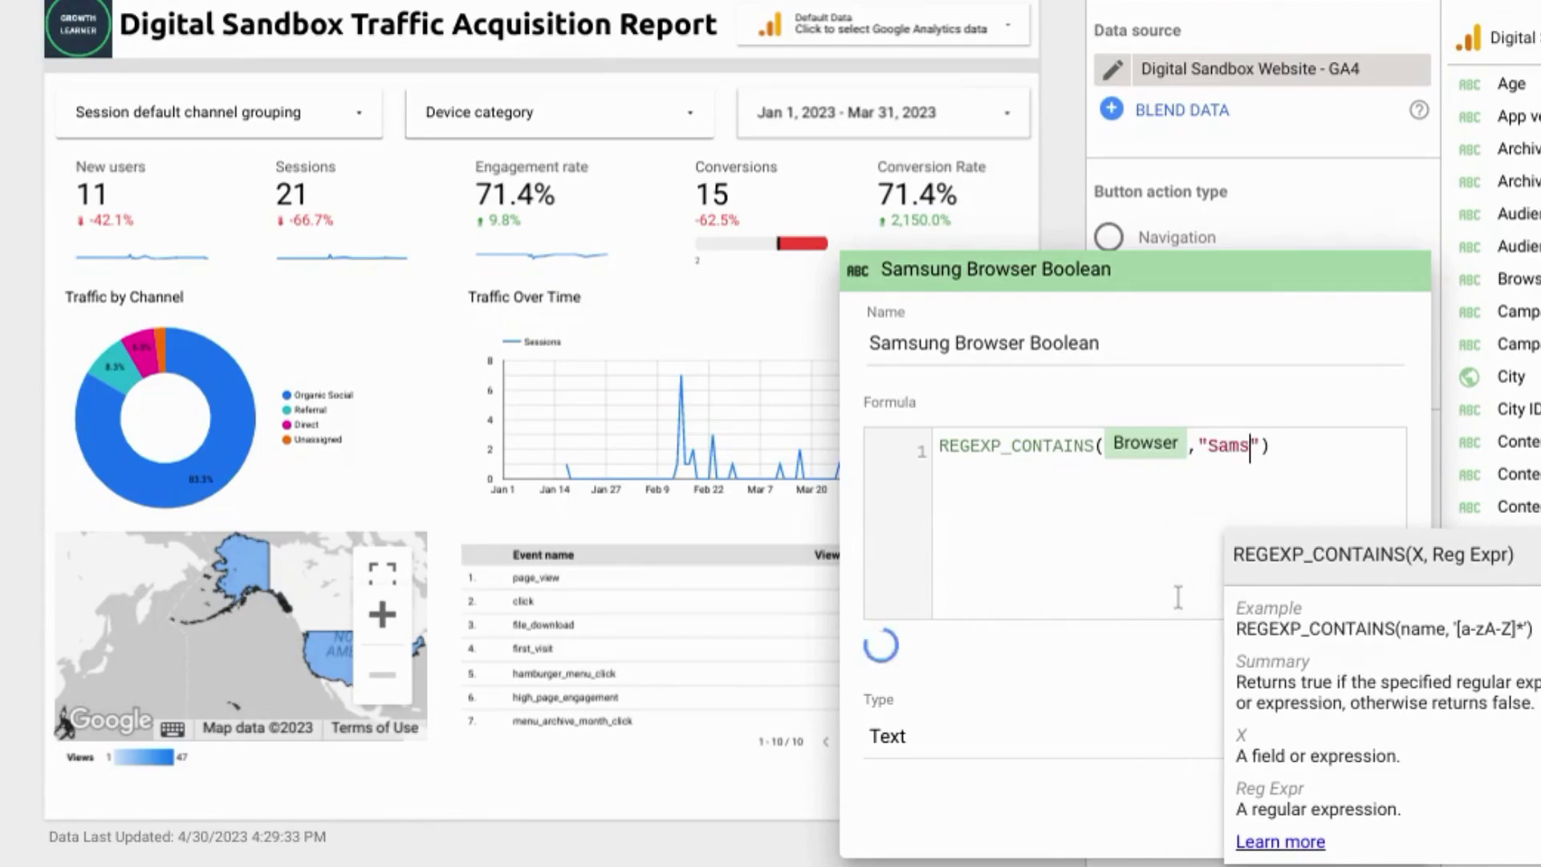
text(ng)
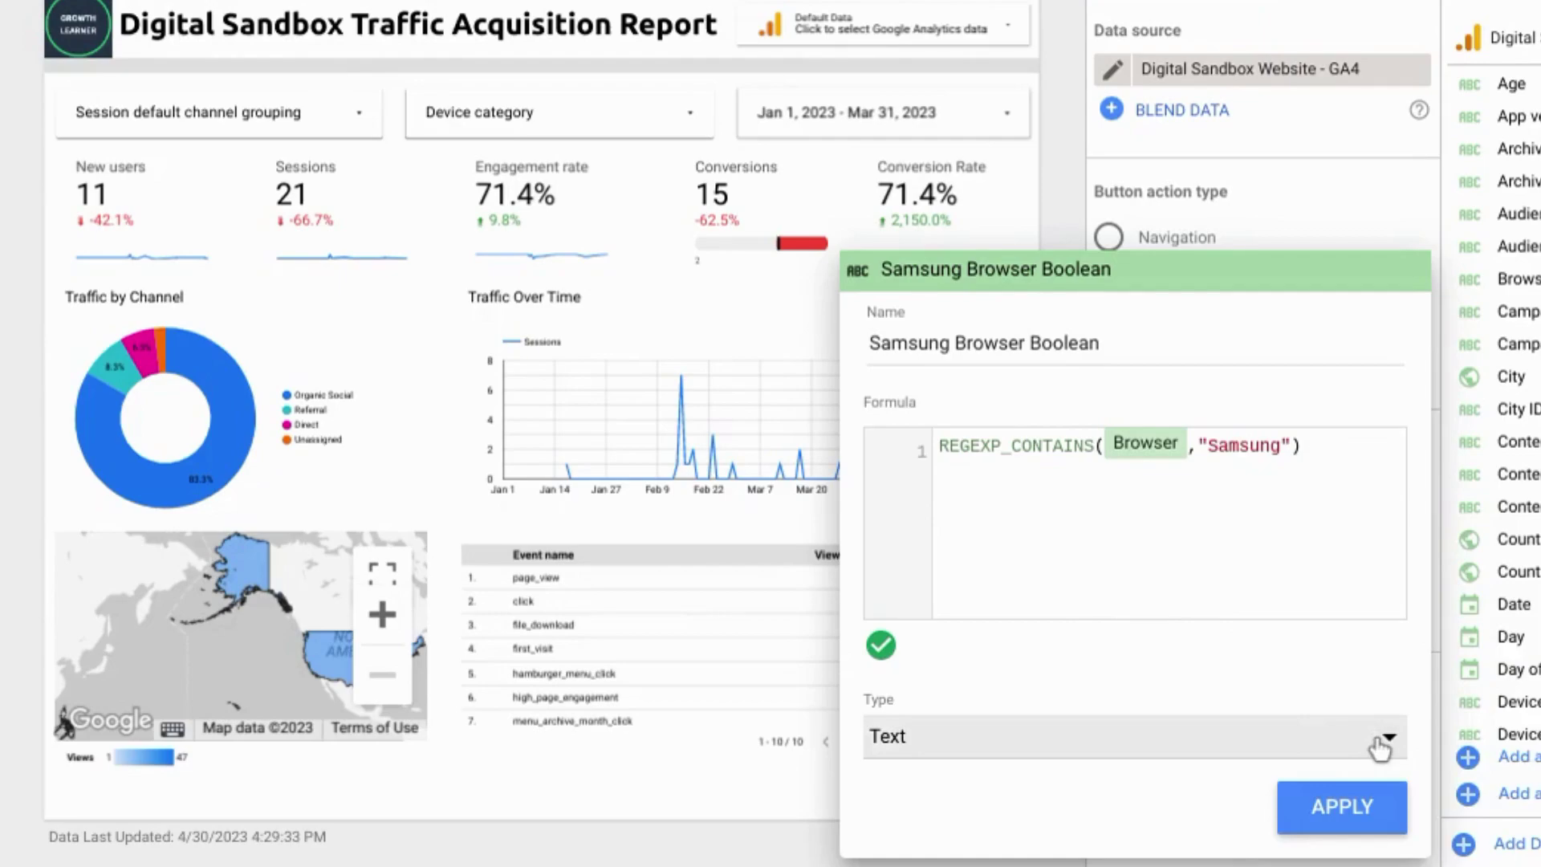
click(1379, 749)
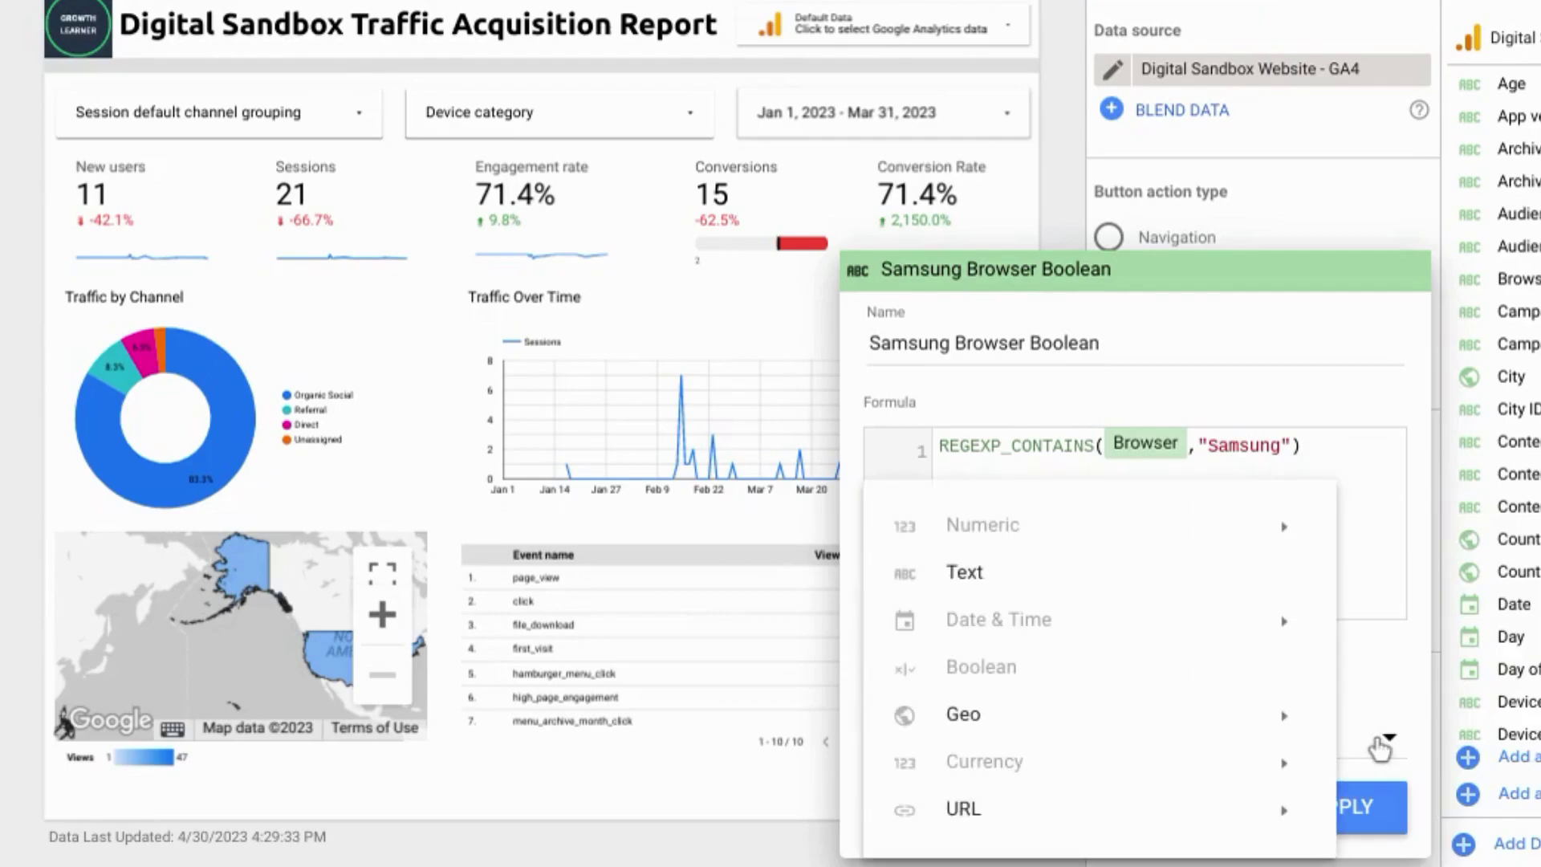
click(1371, 678)
click(1332, 810)
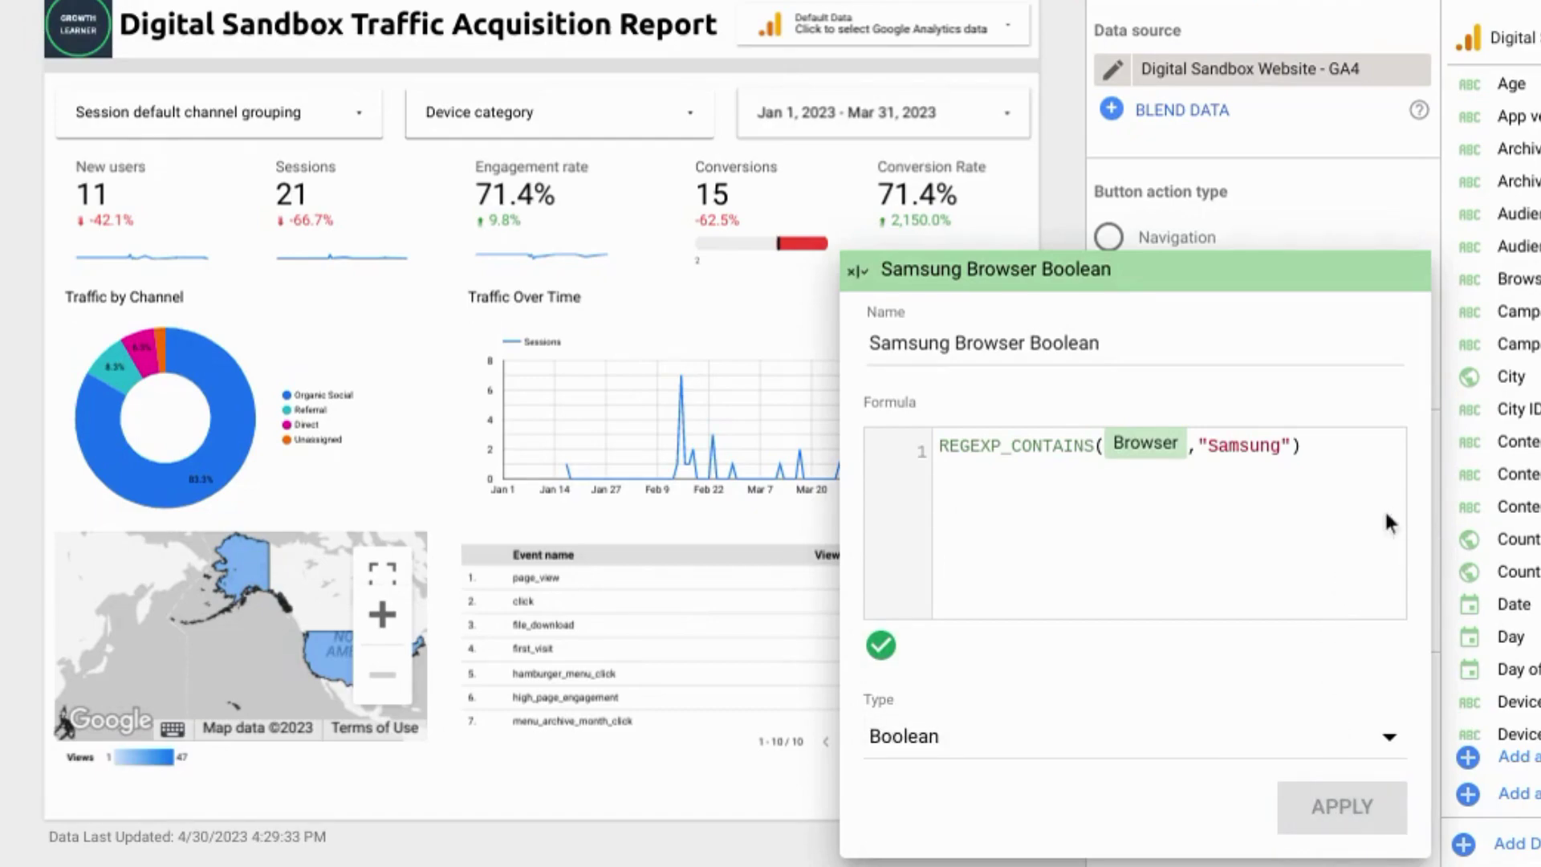
click(1423, 222)
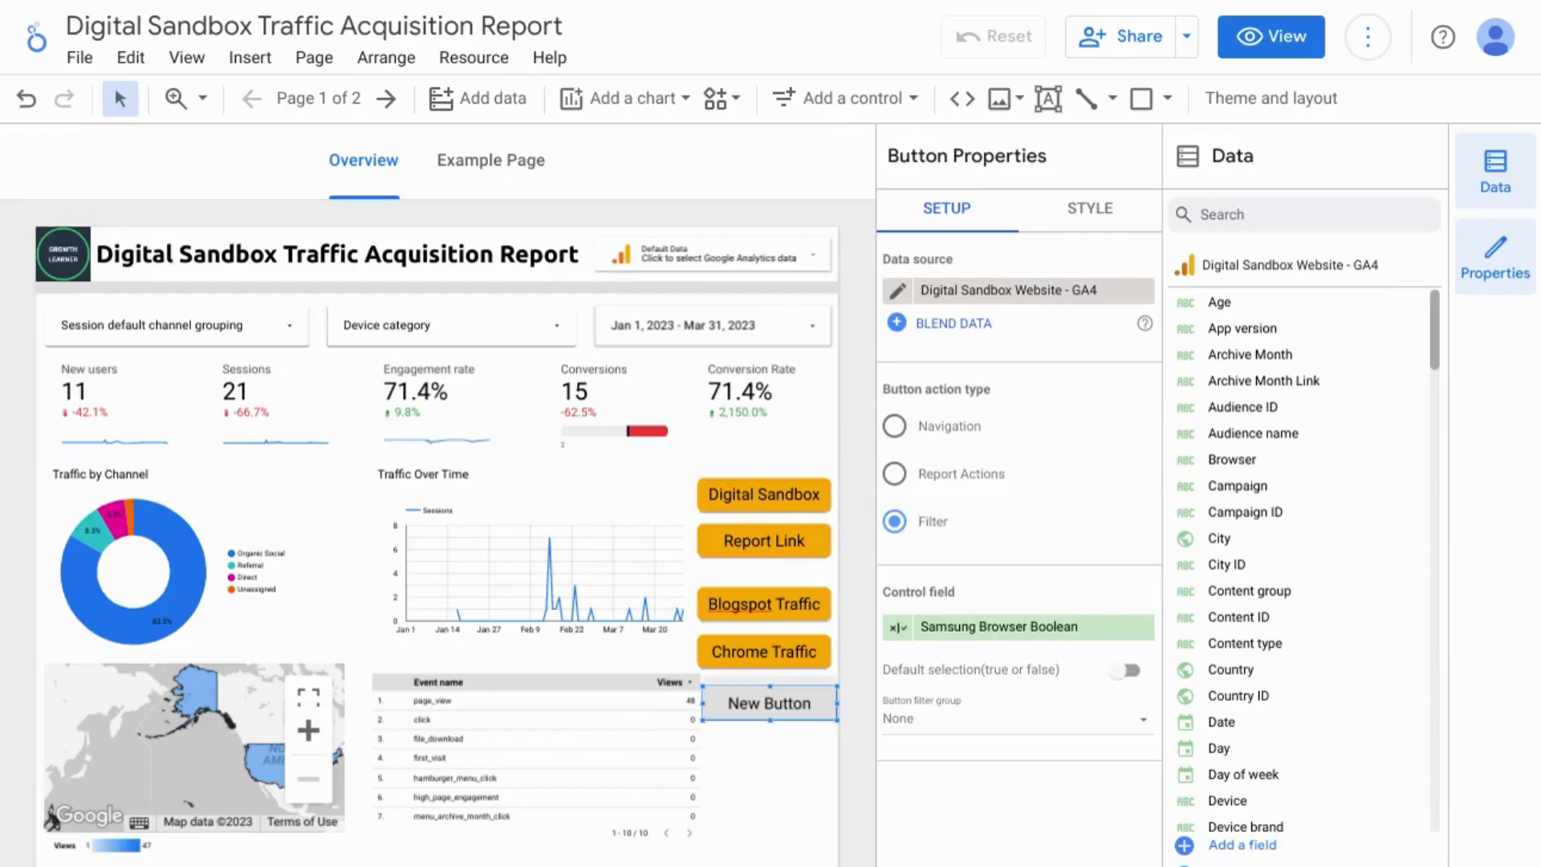
click(1272, 31)
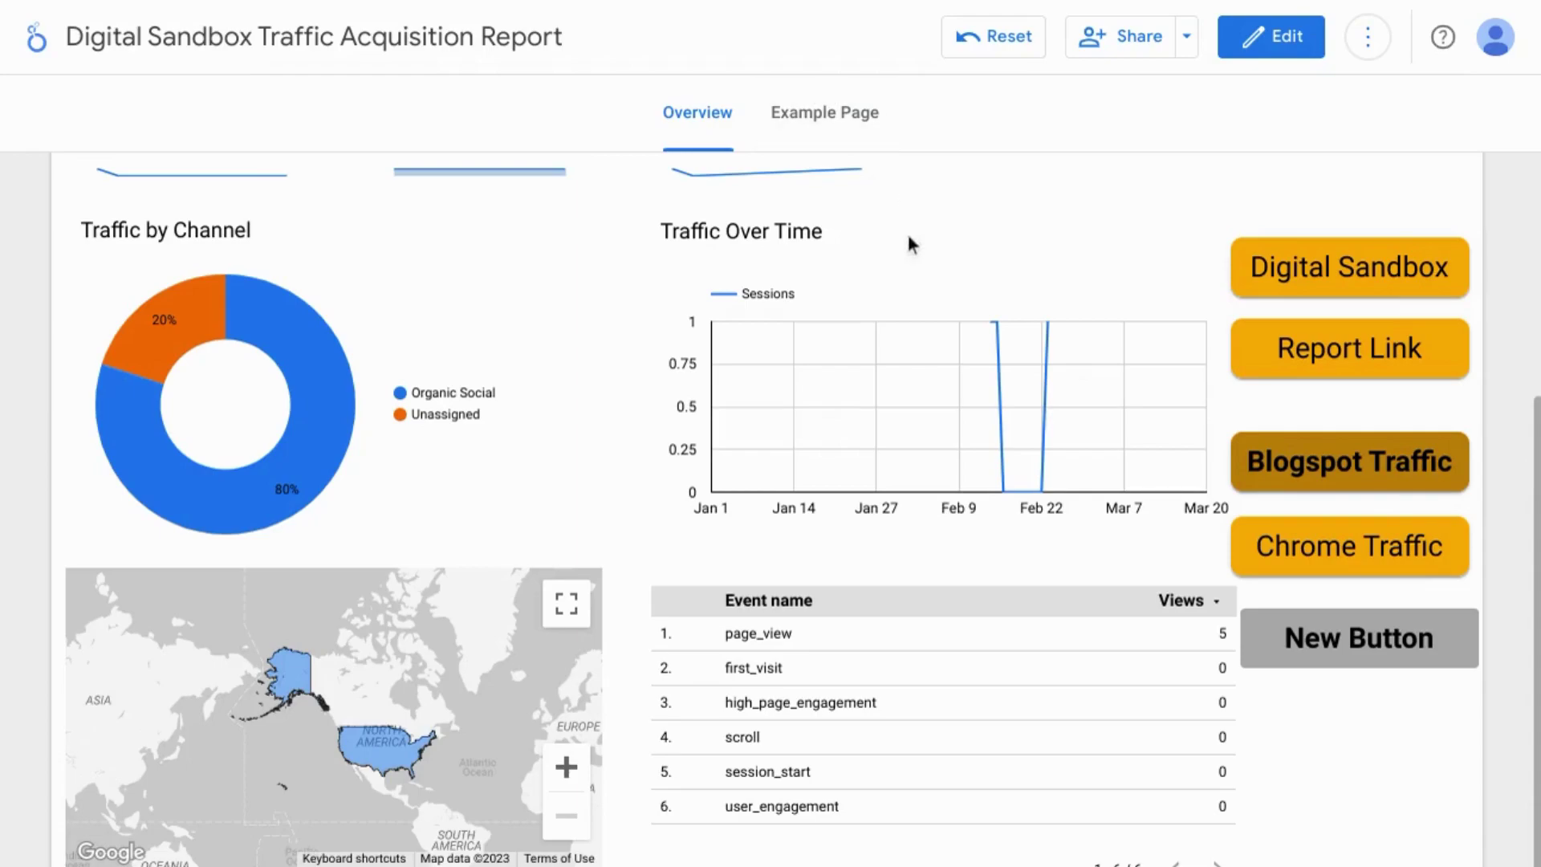
click(1289, 630)
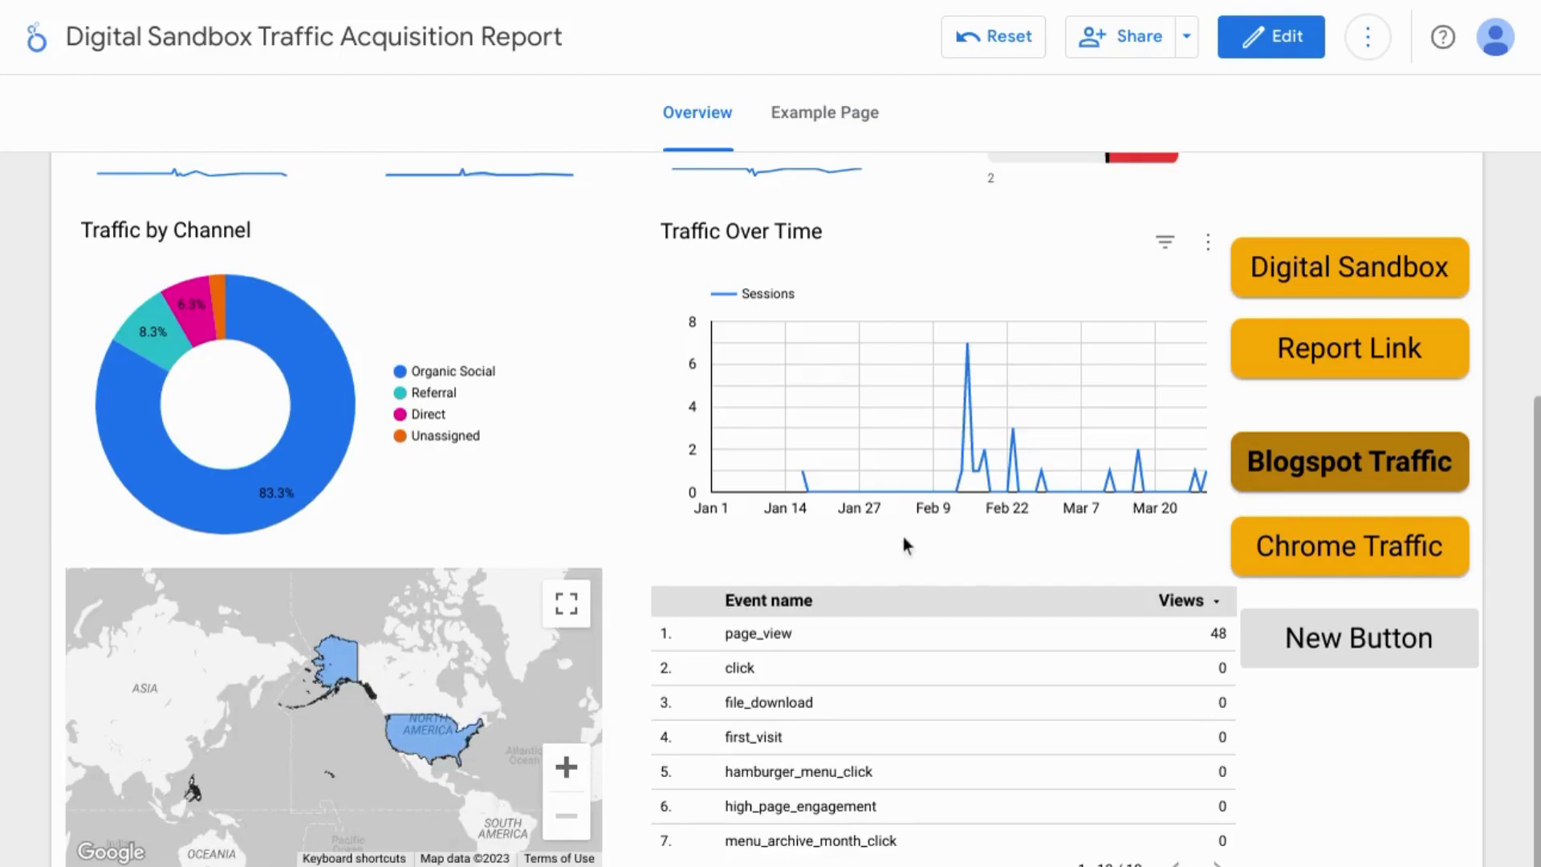
scroll(904, 537, down, 1)
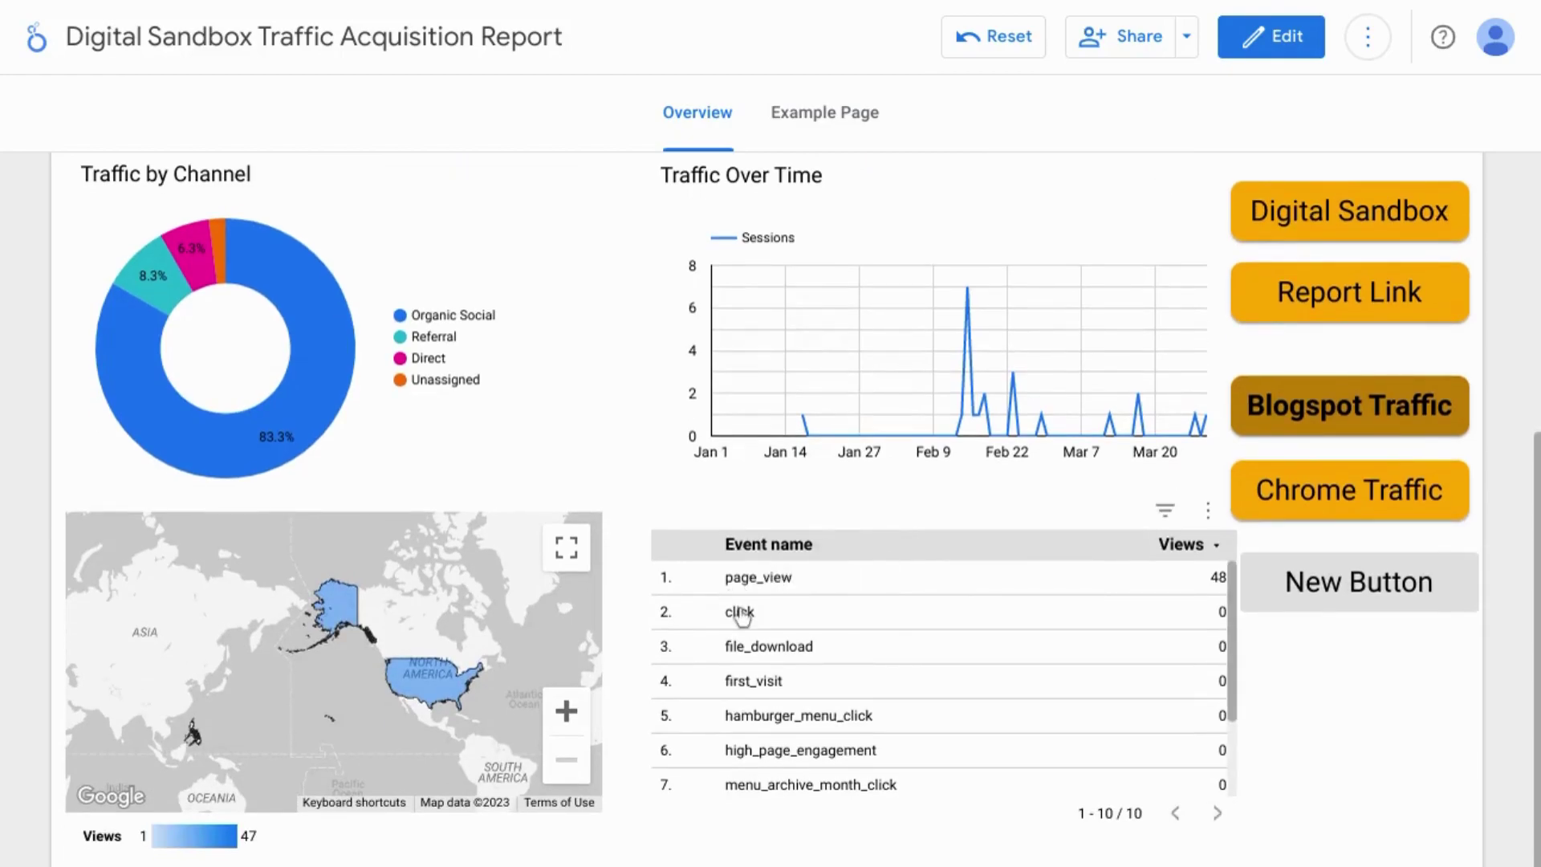
scroll(827, 528, up, 1)
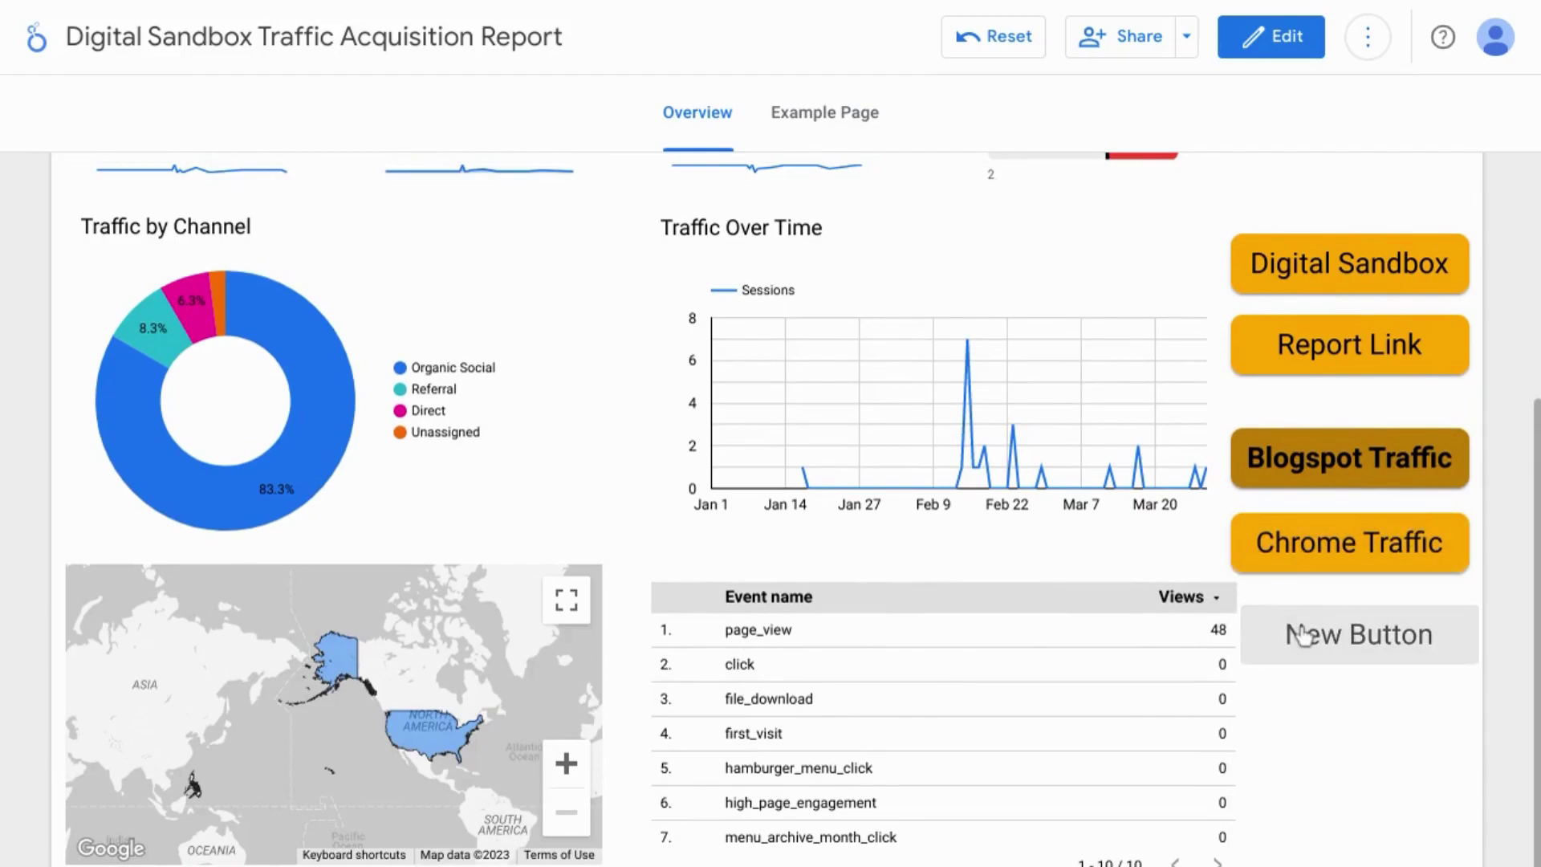
click(1344, 649)
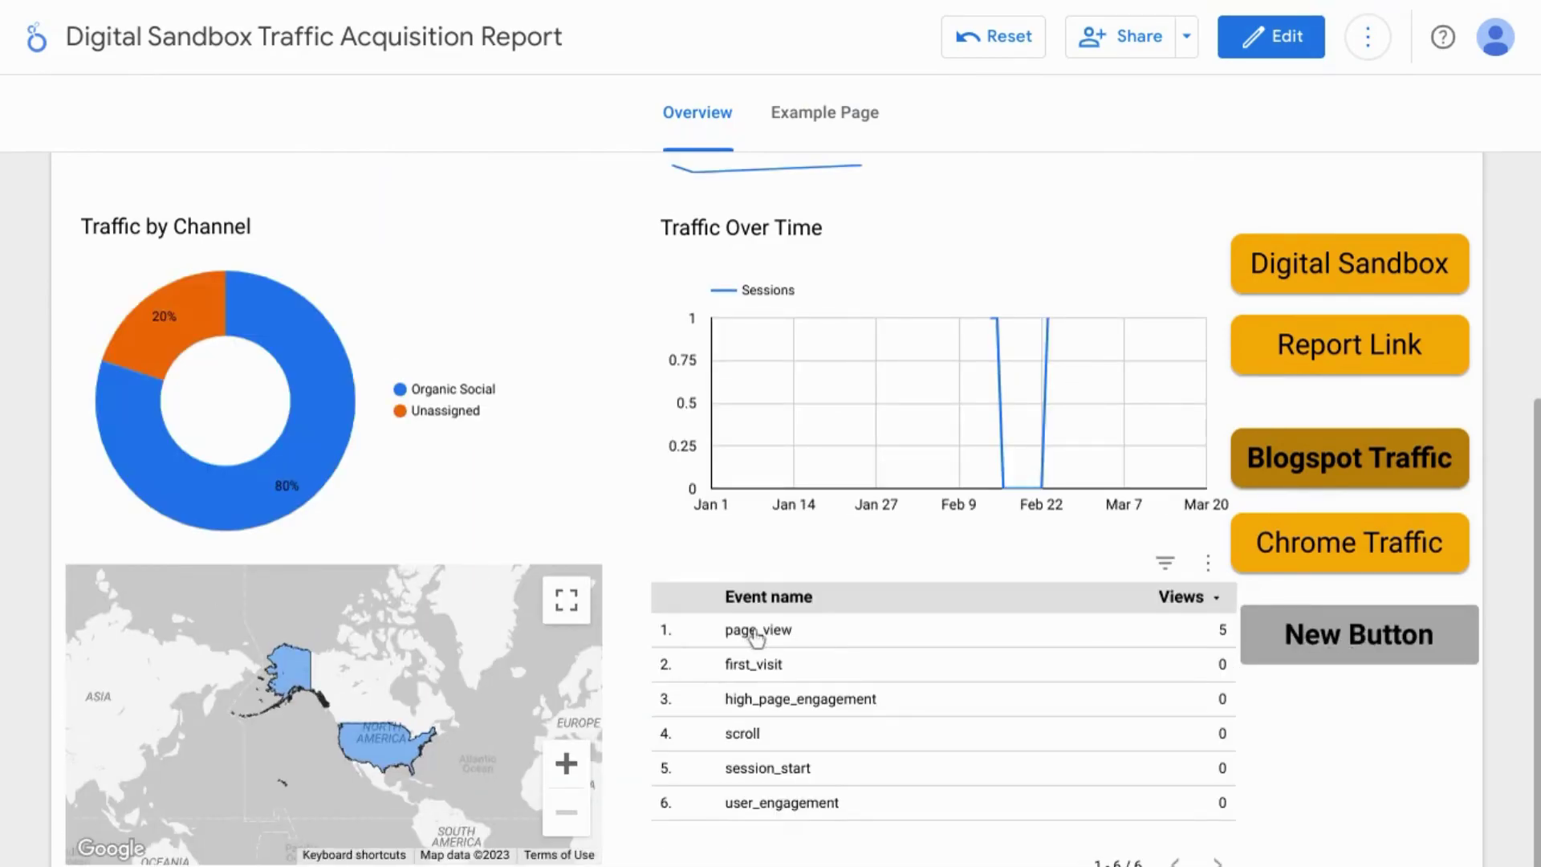
click(1245, 634)
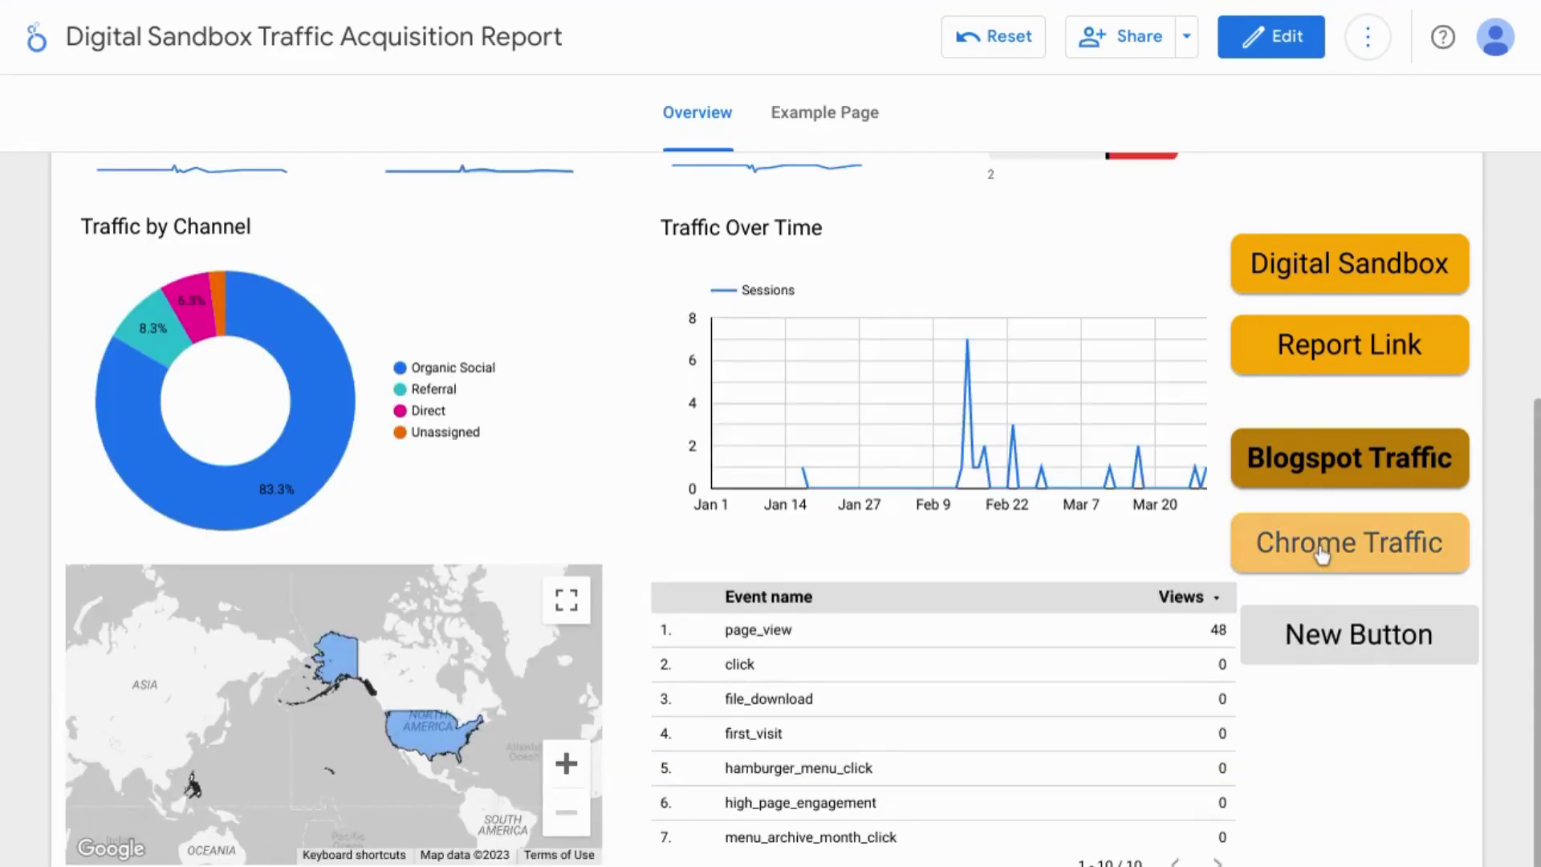
click(1320, 550)
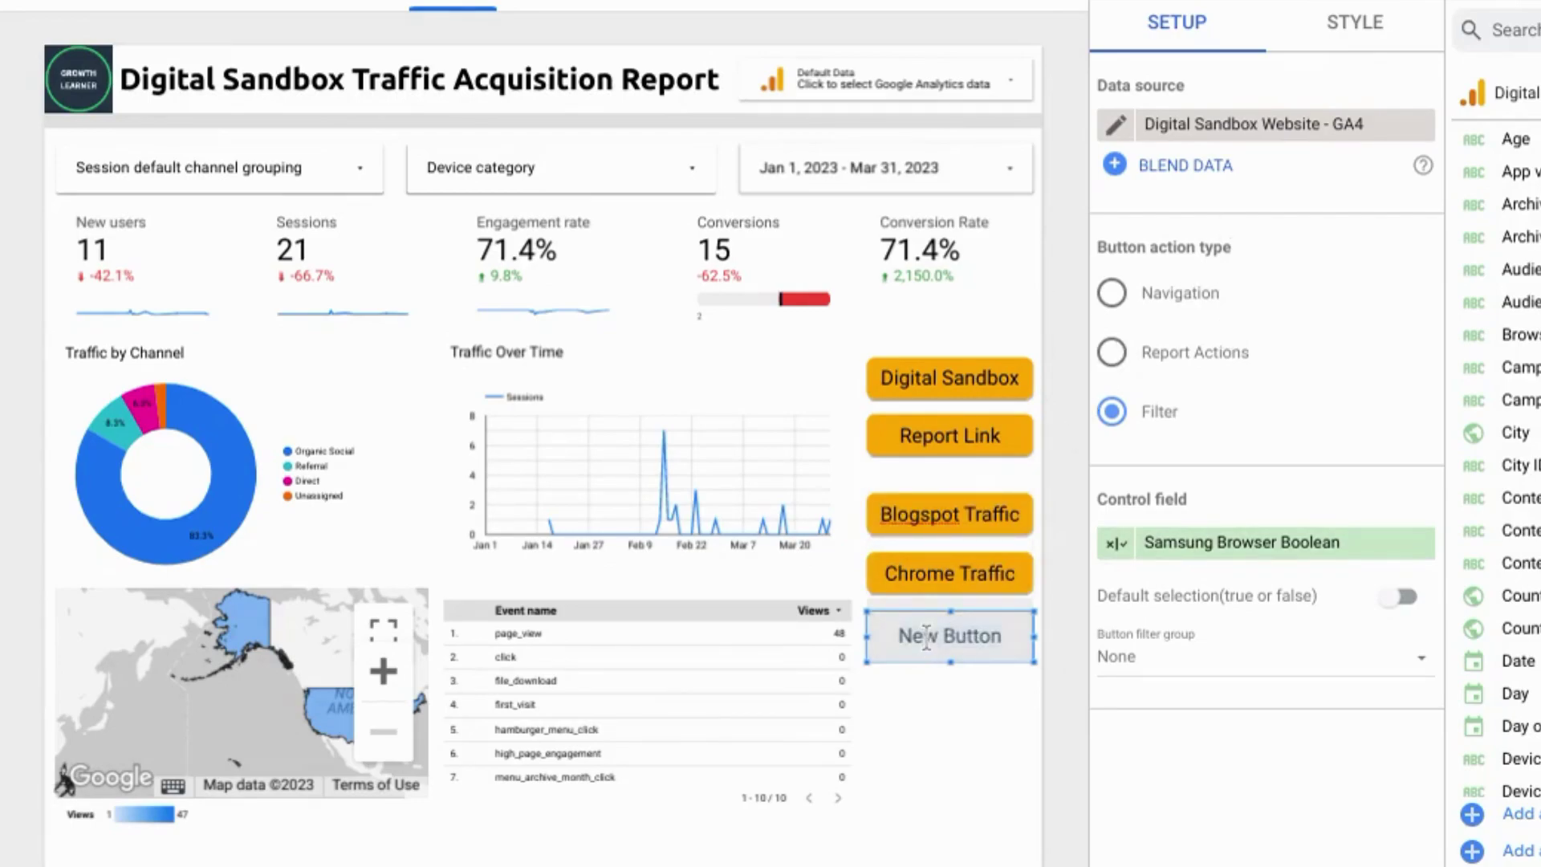
Type 'Samsung Browser Traffic' as the new button's label.
text(Samsung Bro)
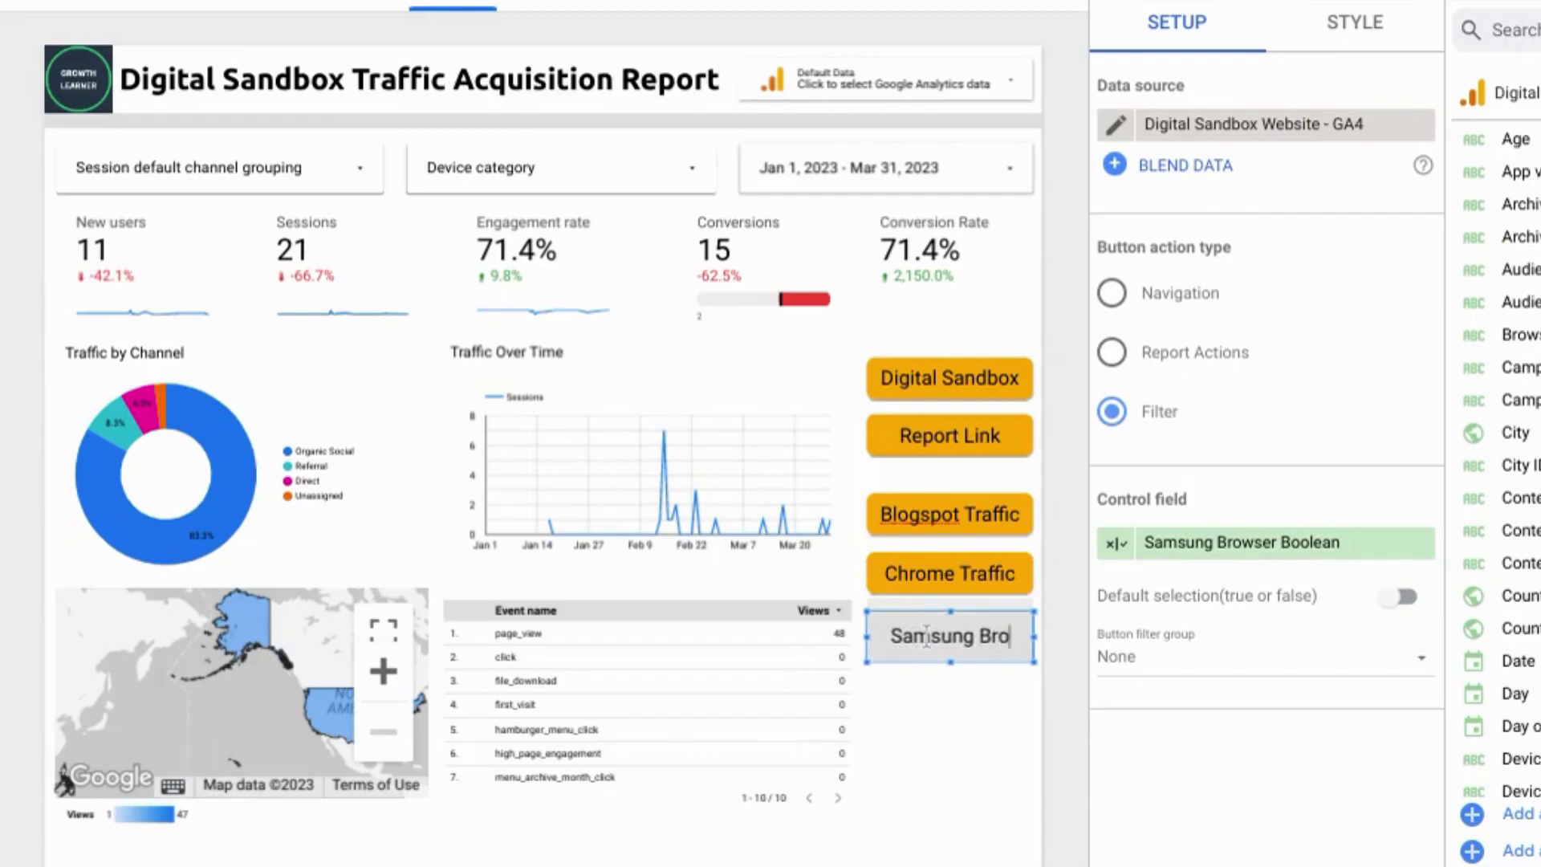
key(Home)
key(End)
text(wser)
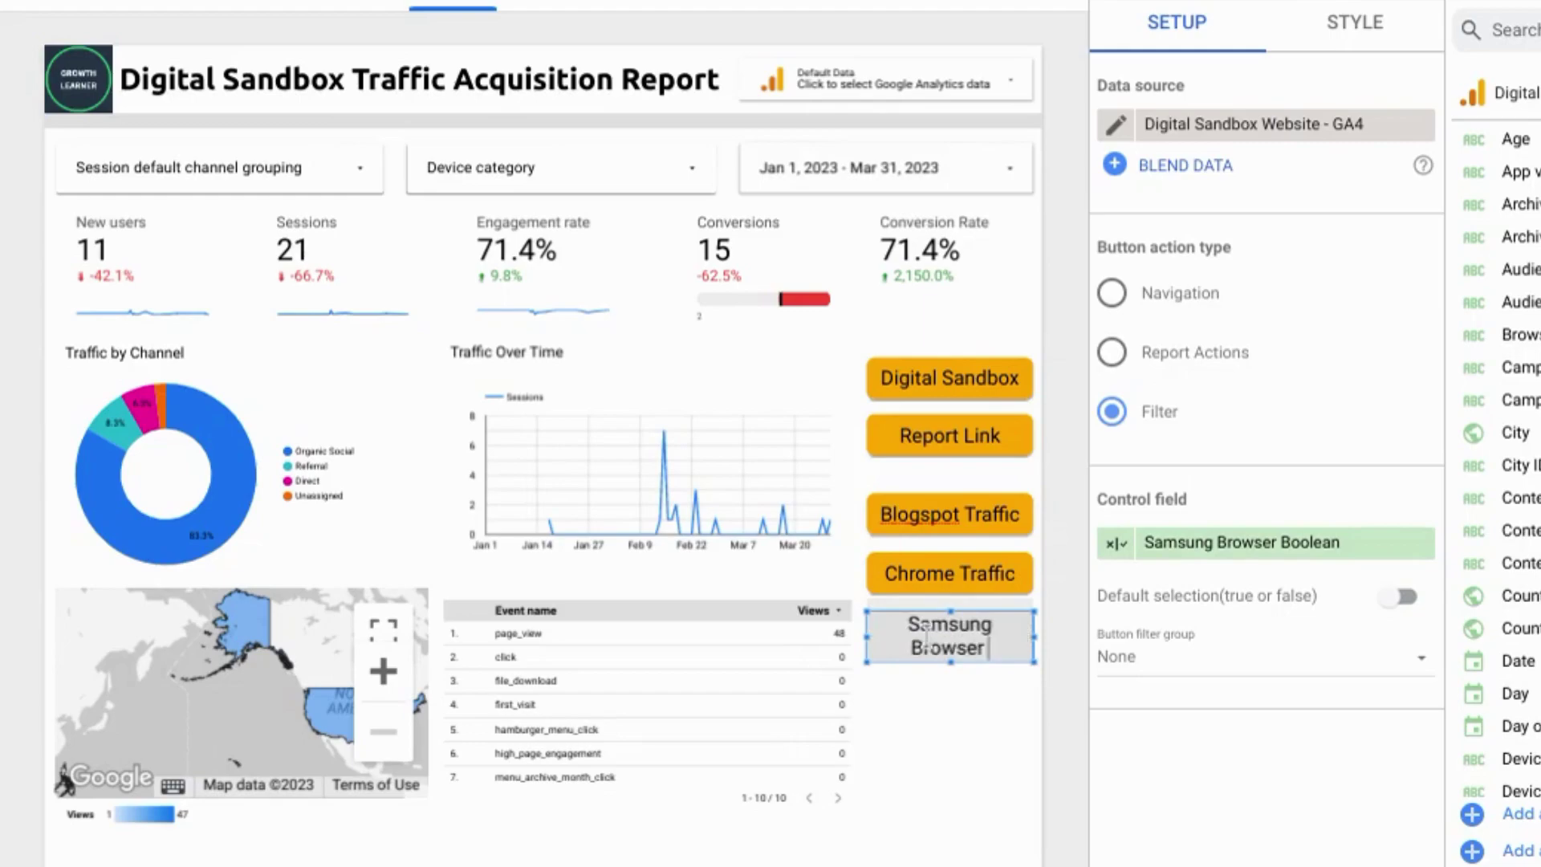
text( Traffic)
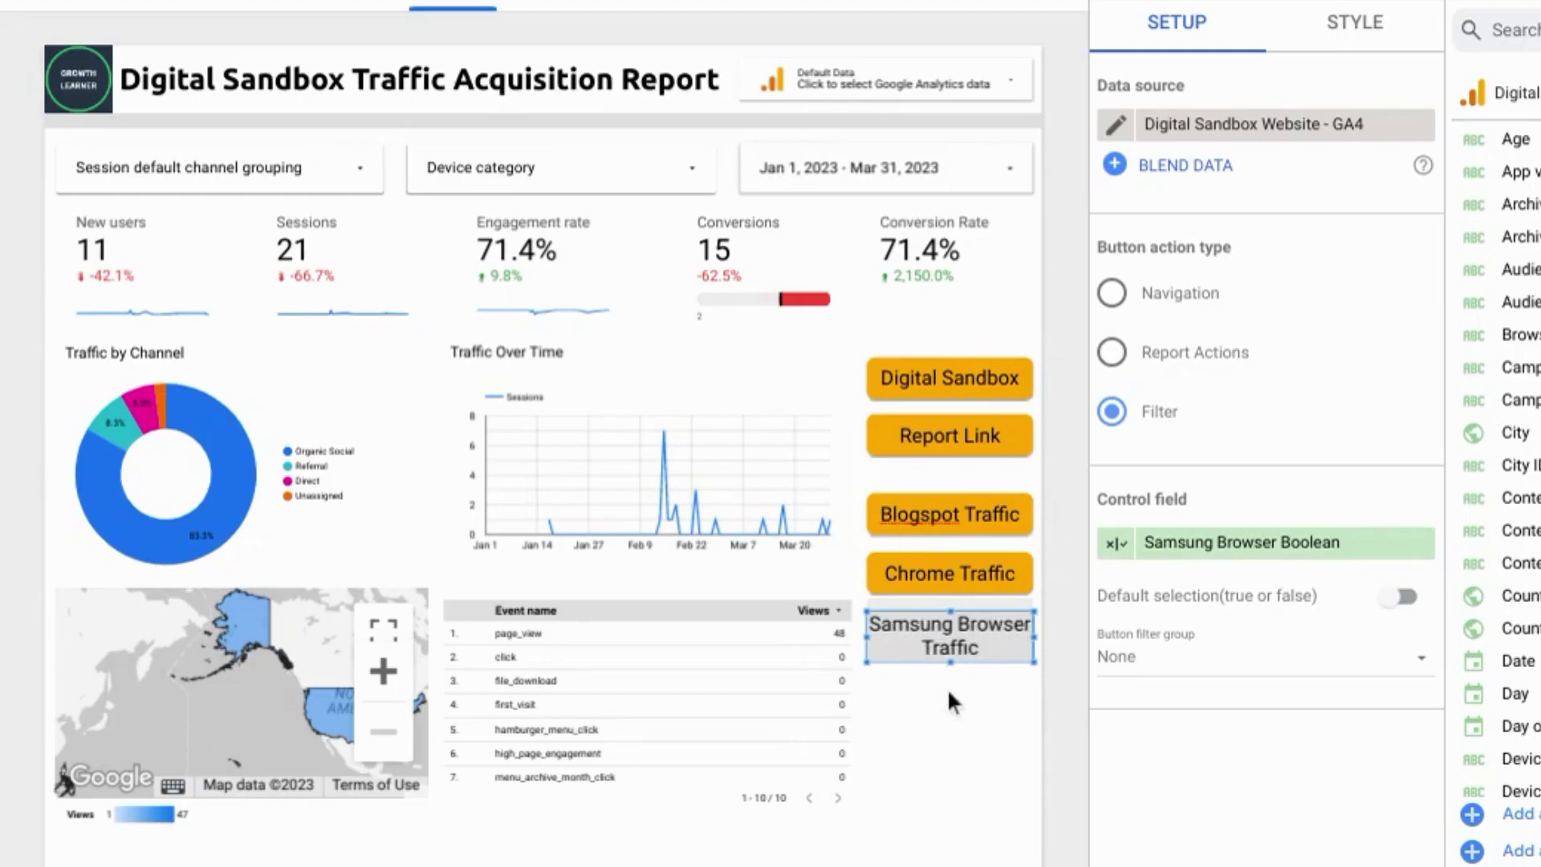
Give the Samsung Browser Traffic button the matching orange background and a border radius of 10.
click(1351, 40)
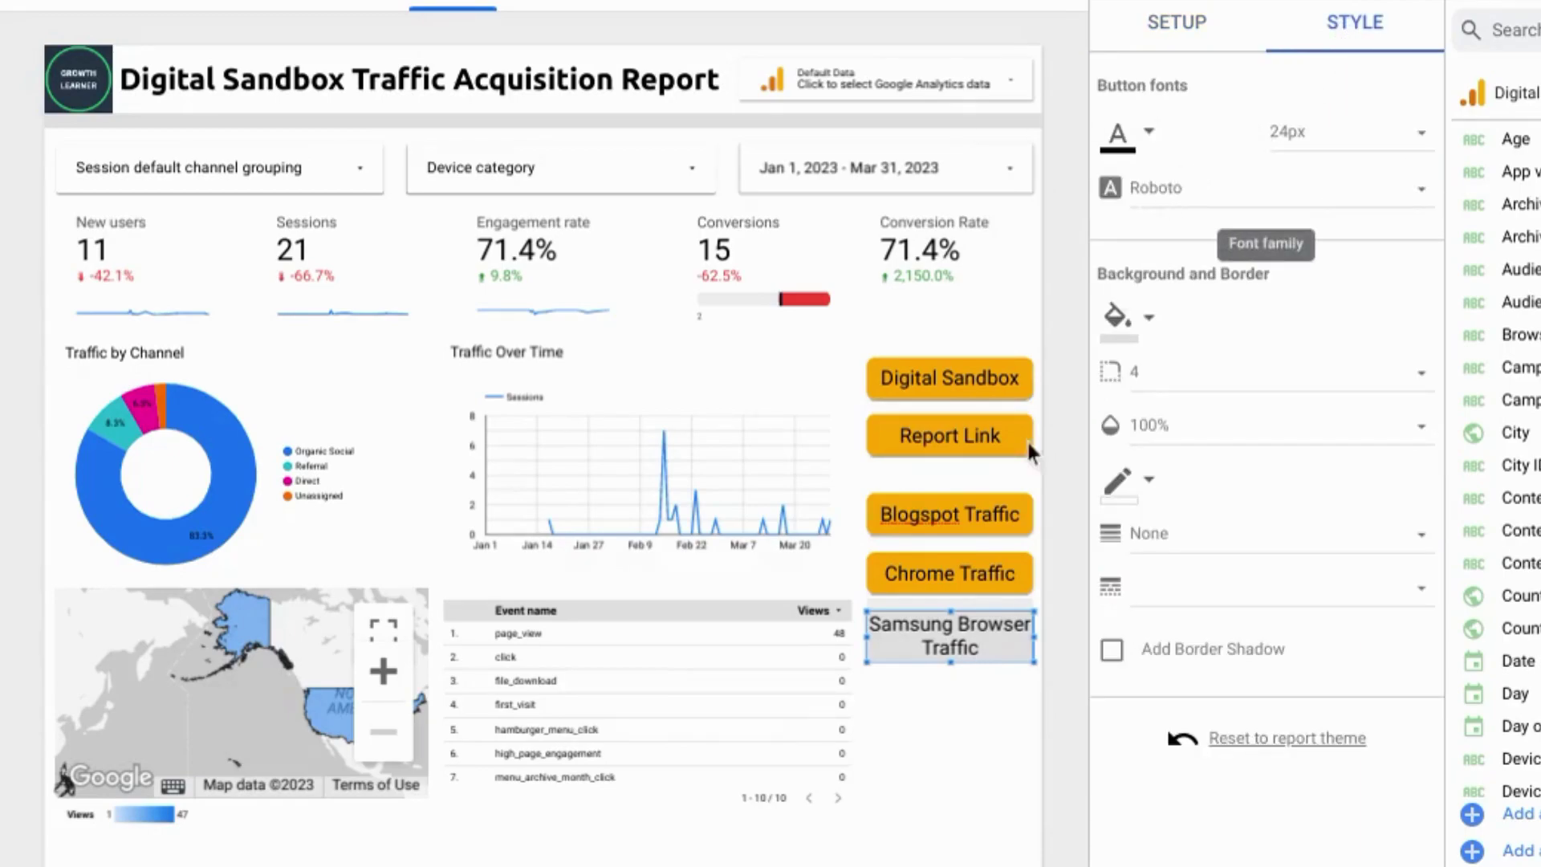
click(1136, 330)
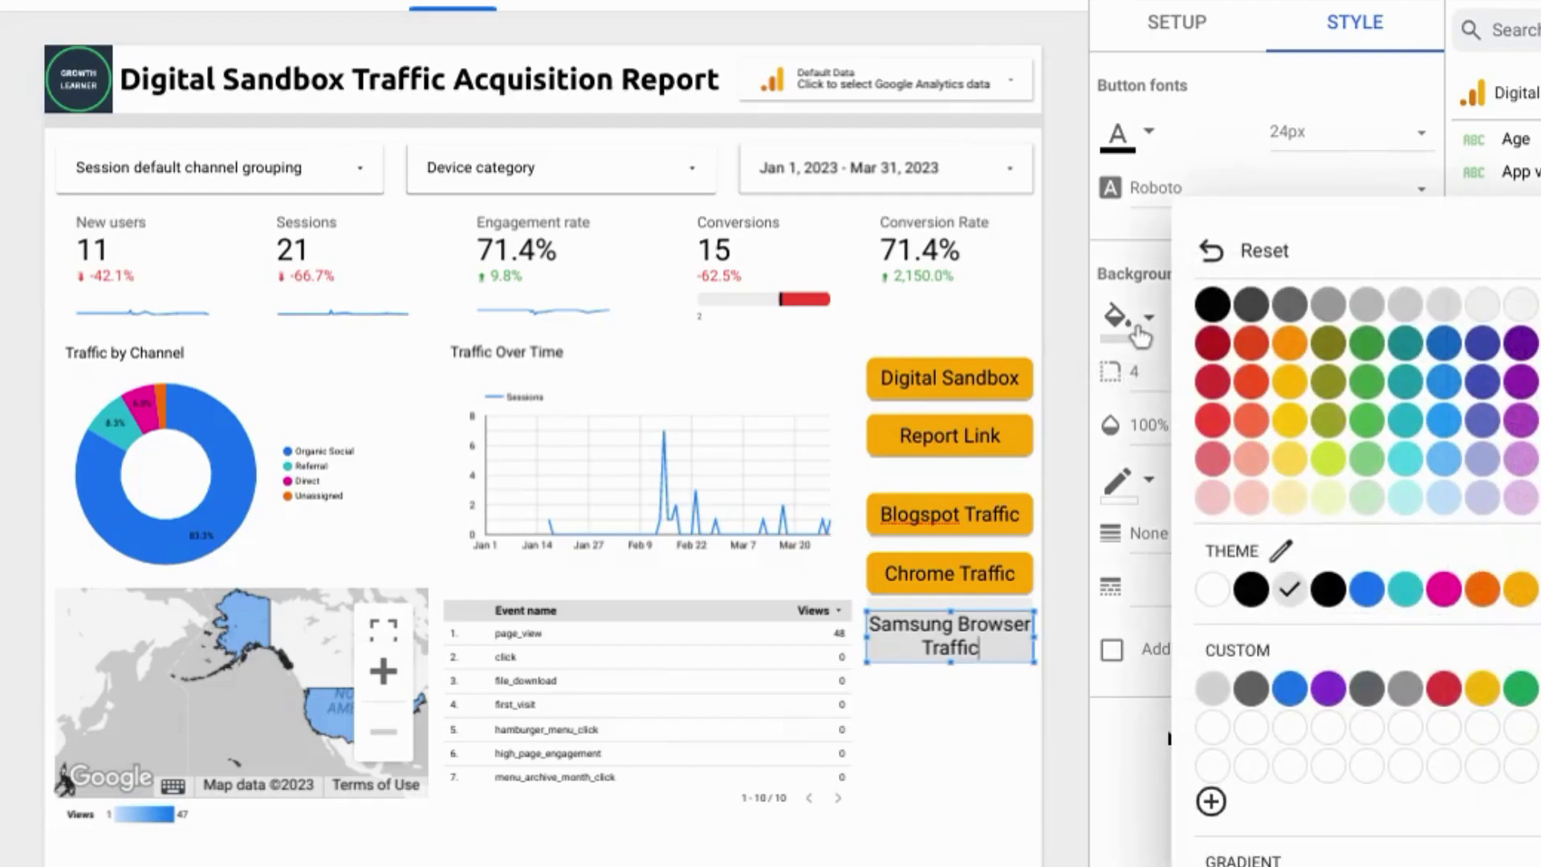
click(1293, 348)
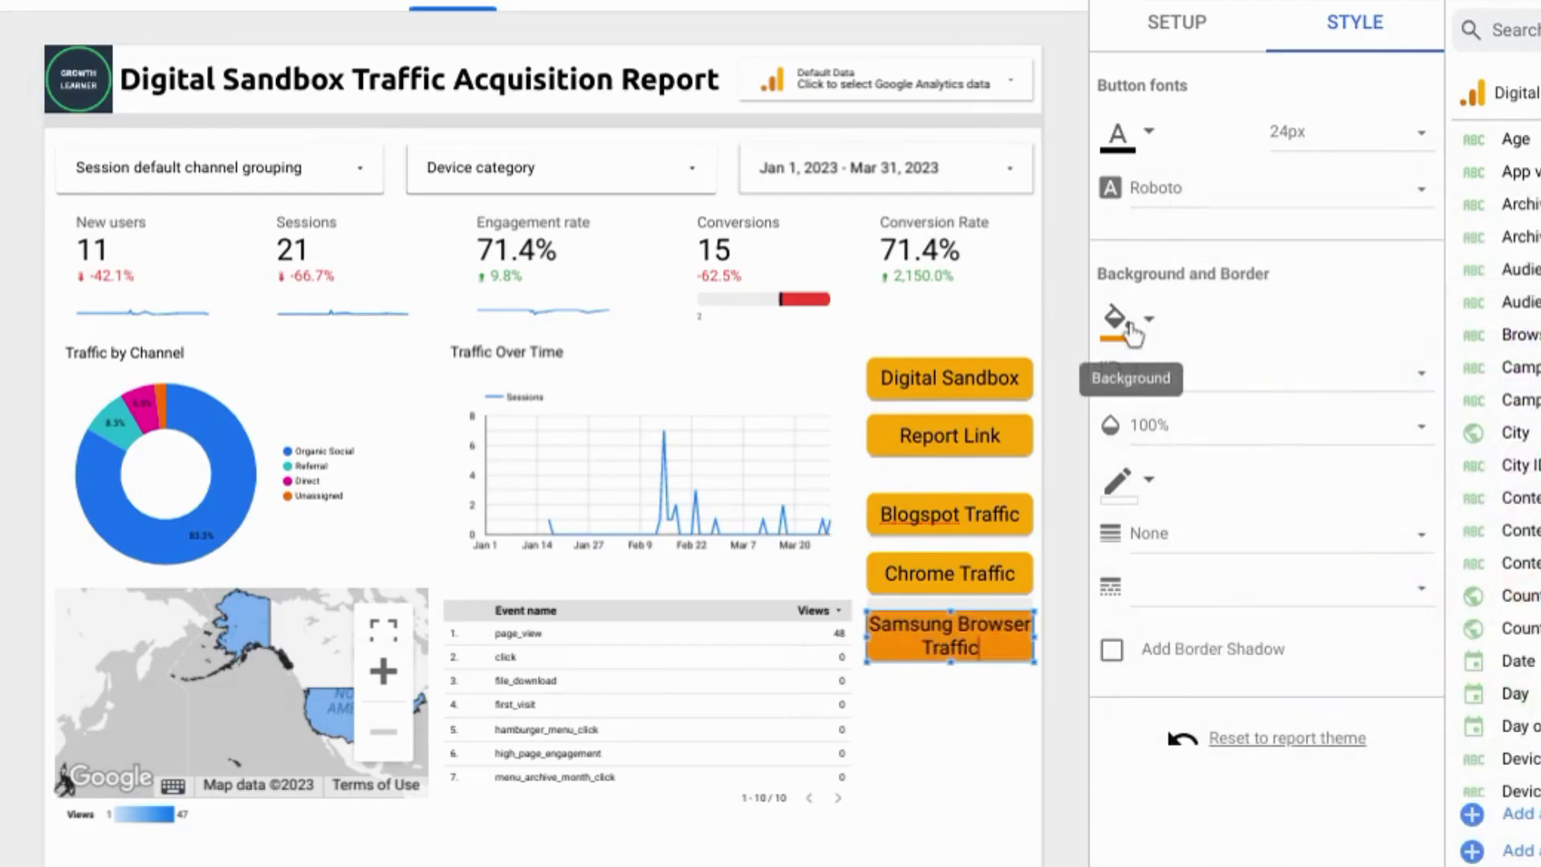
click(1133, 330)
click(1516, 593)
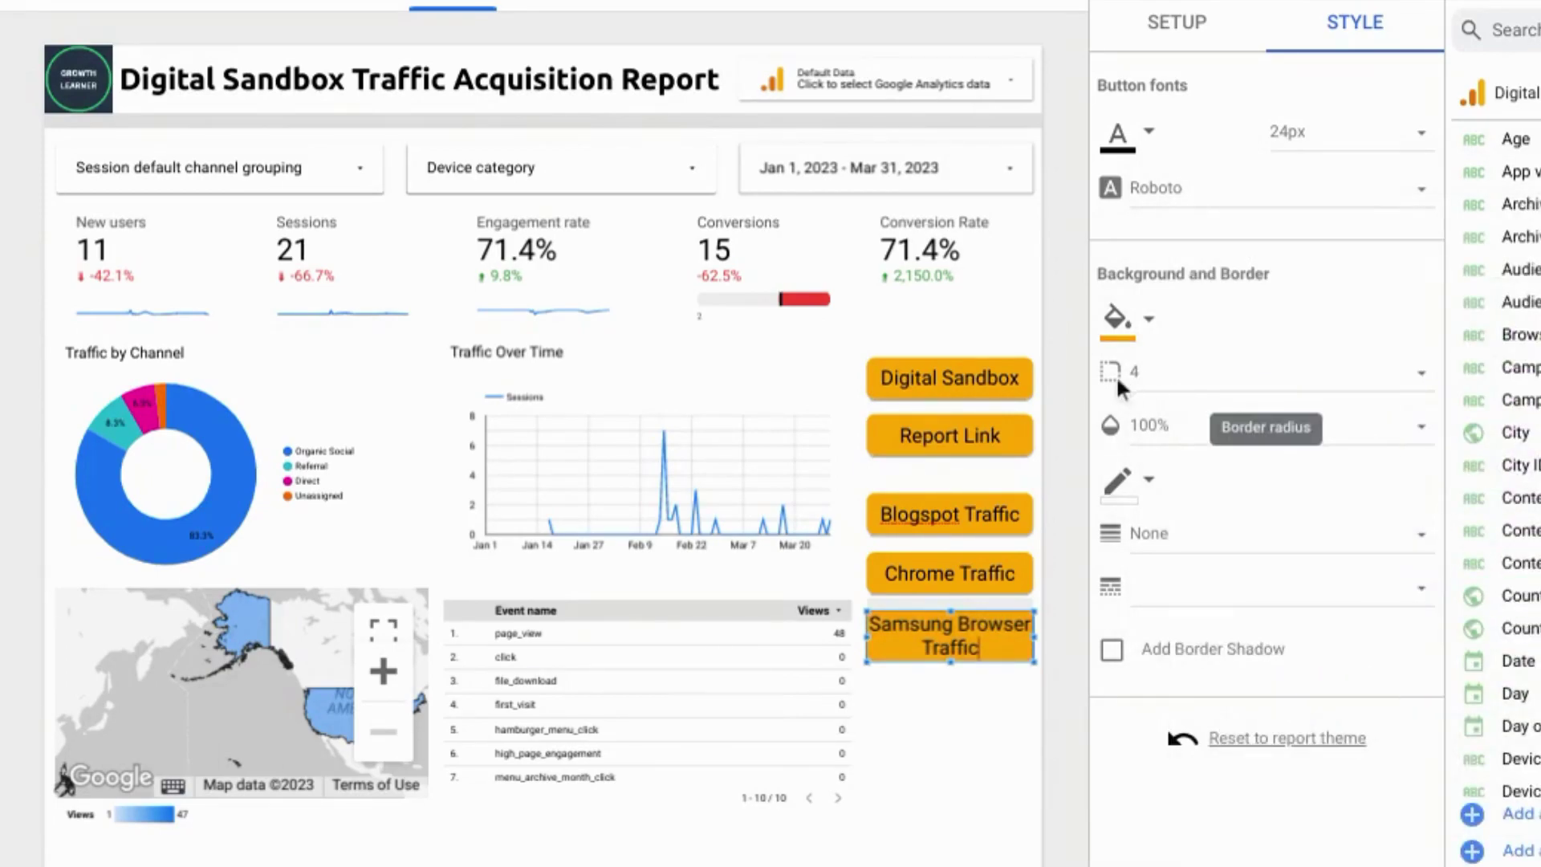
click(1166, 385)
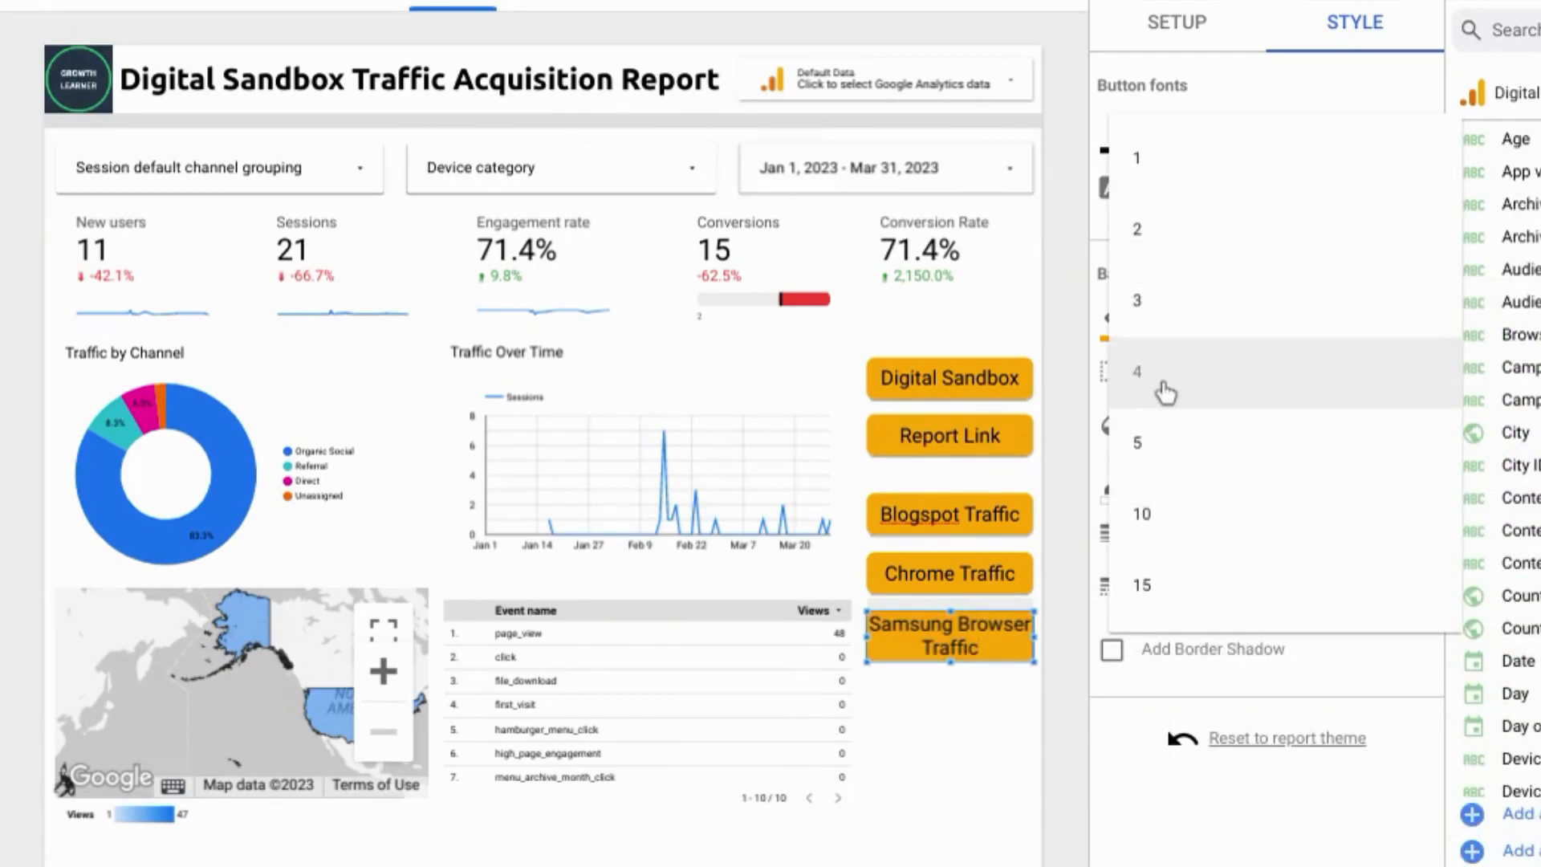
click(1172, 523)
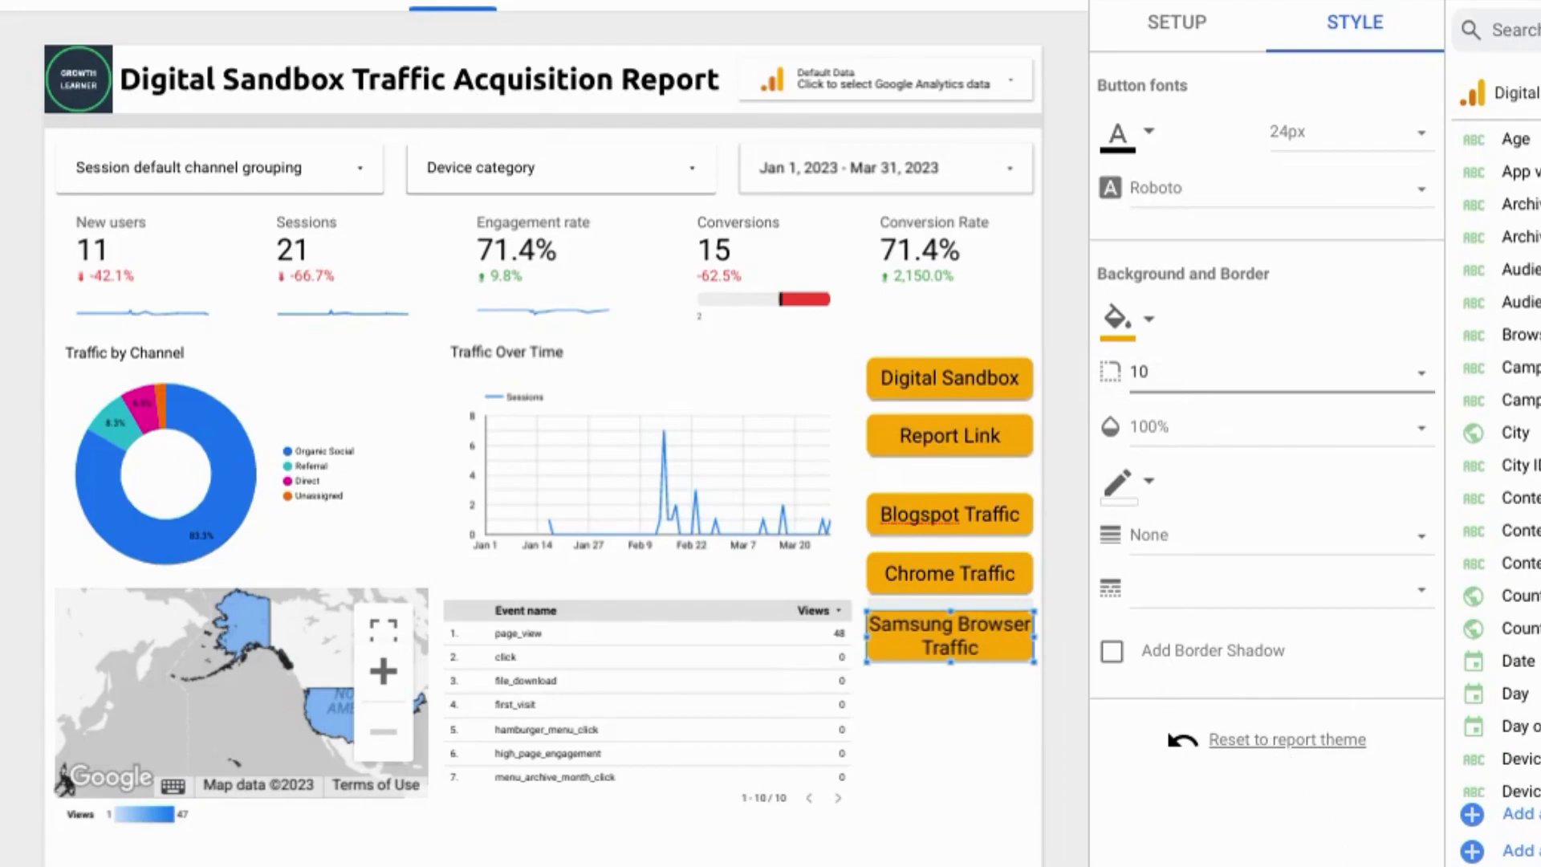
Select the Blogspot, Chrome and Samsung traffic buttons together and nudge them down.
drag(1007, 697, 951, 511)
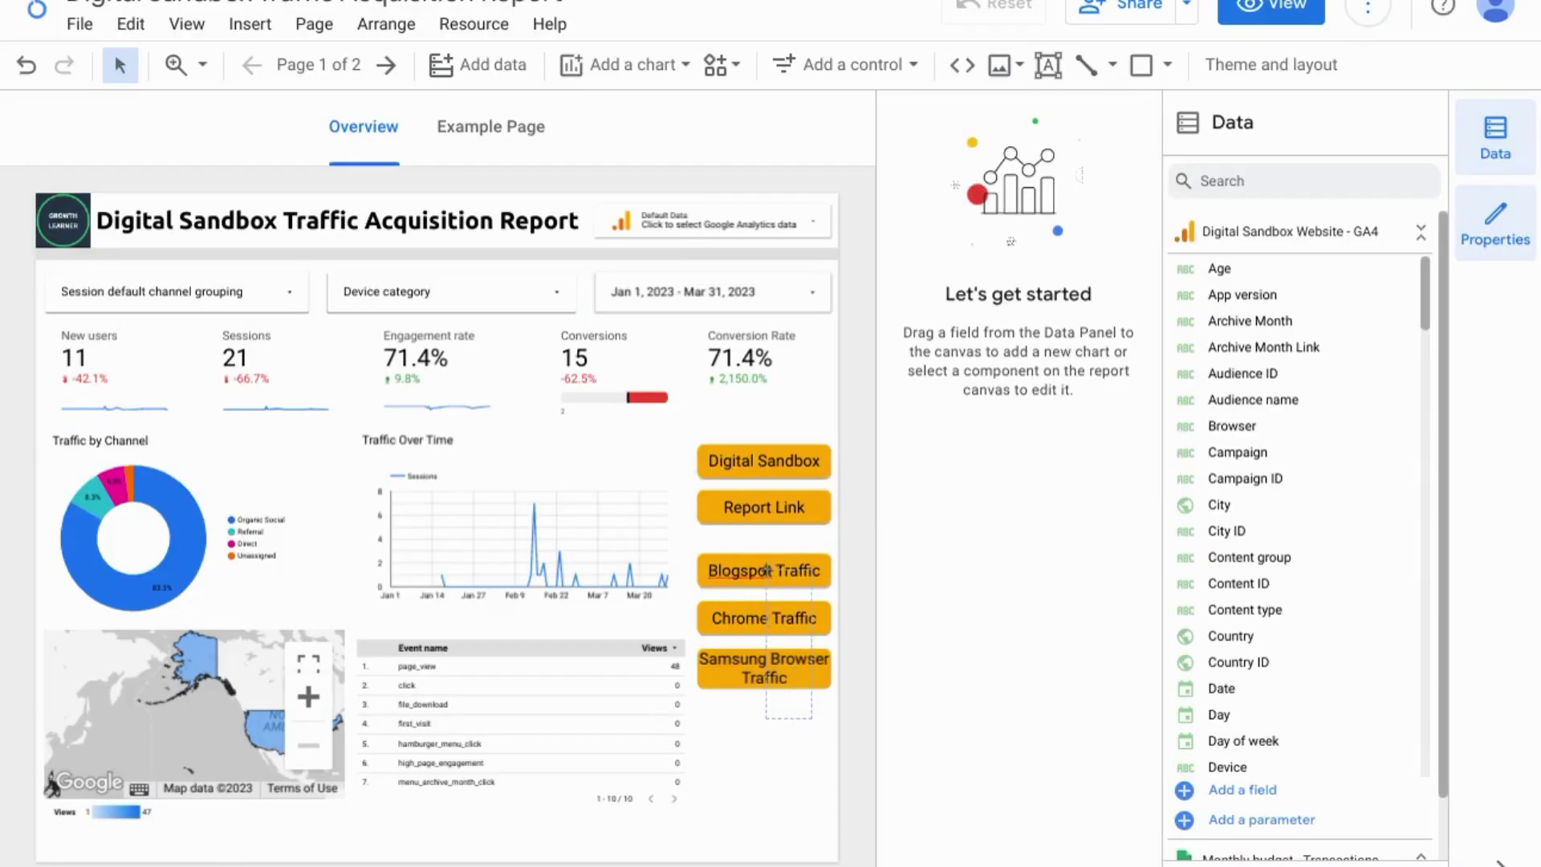
drag(764, 570, 746, 547)
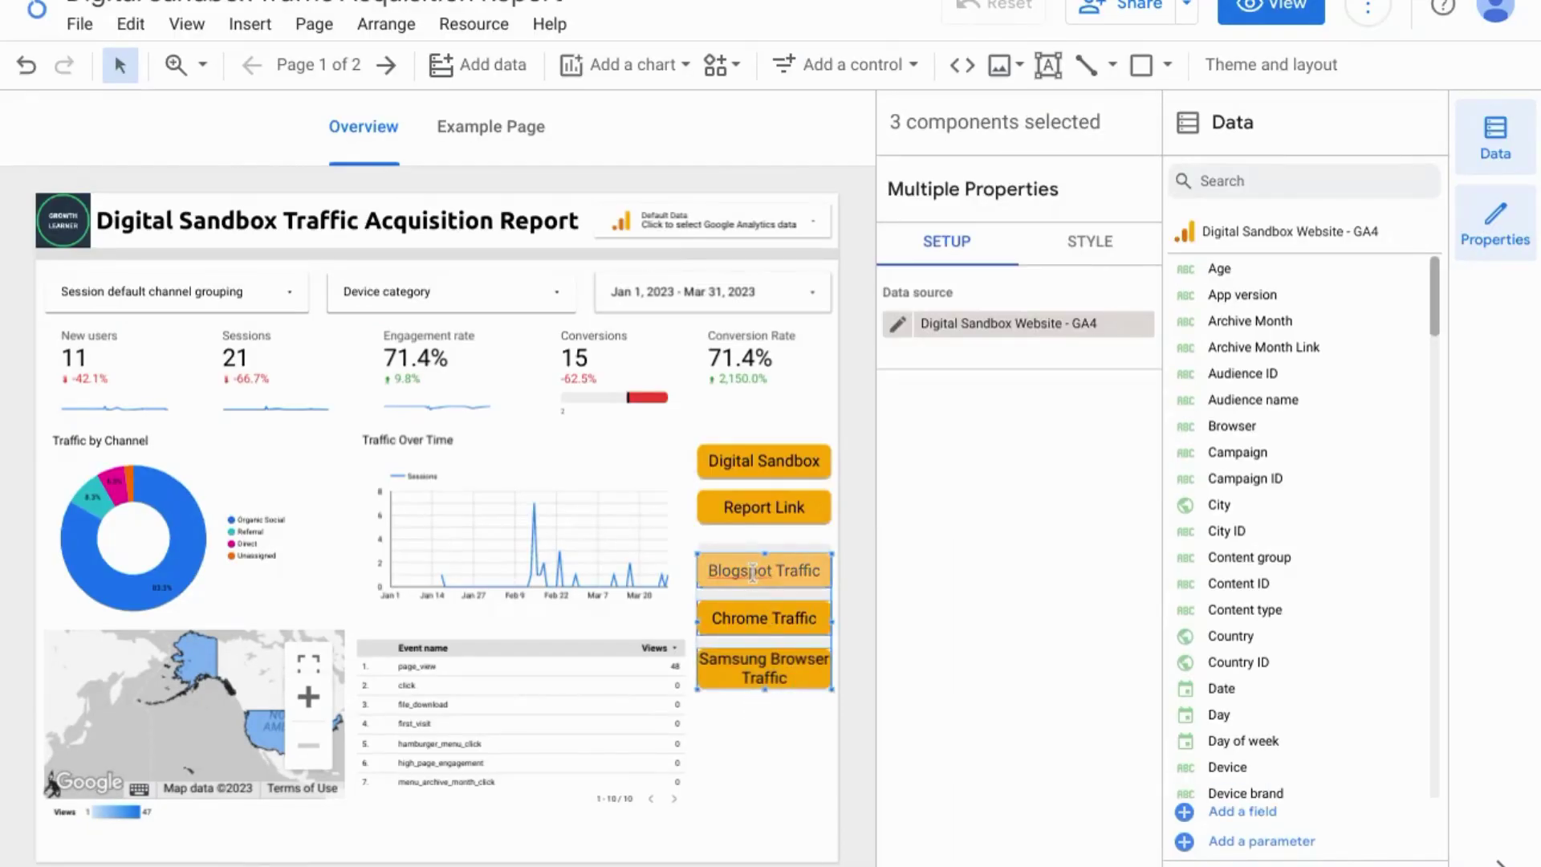
key(Down)
key(Down)
key(Down)
key(Down)
key(Down)
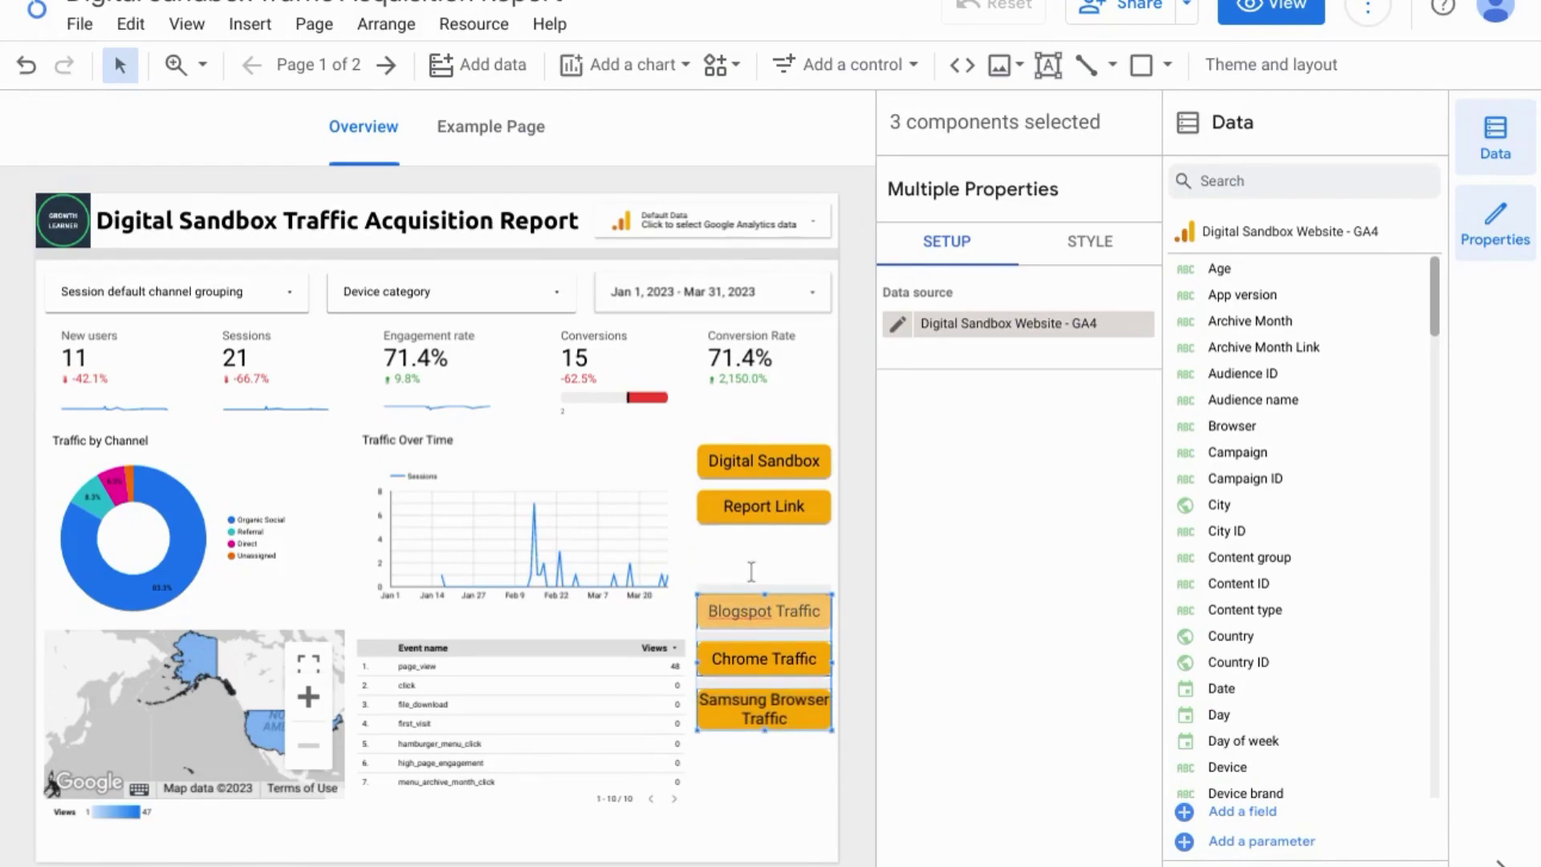
Duplicate the Traffic Over Time title above the buttons and make it a bold 24px 'Filters' heading.
click(397, 440)
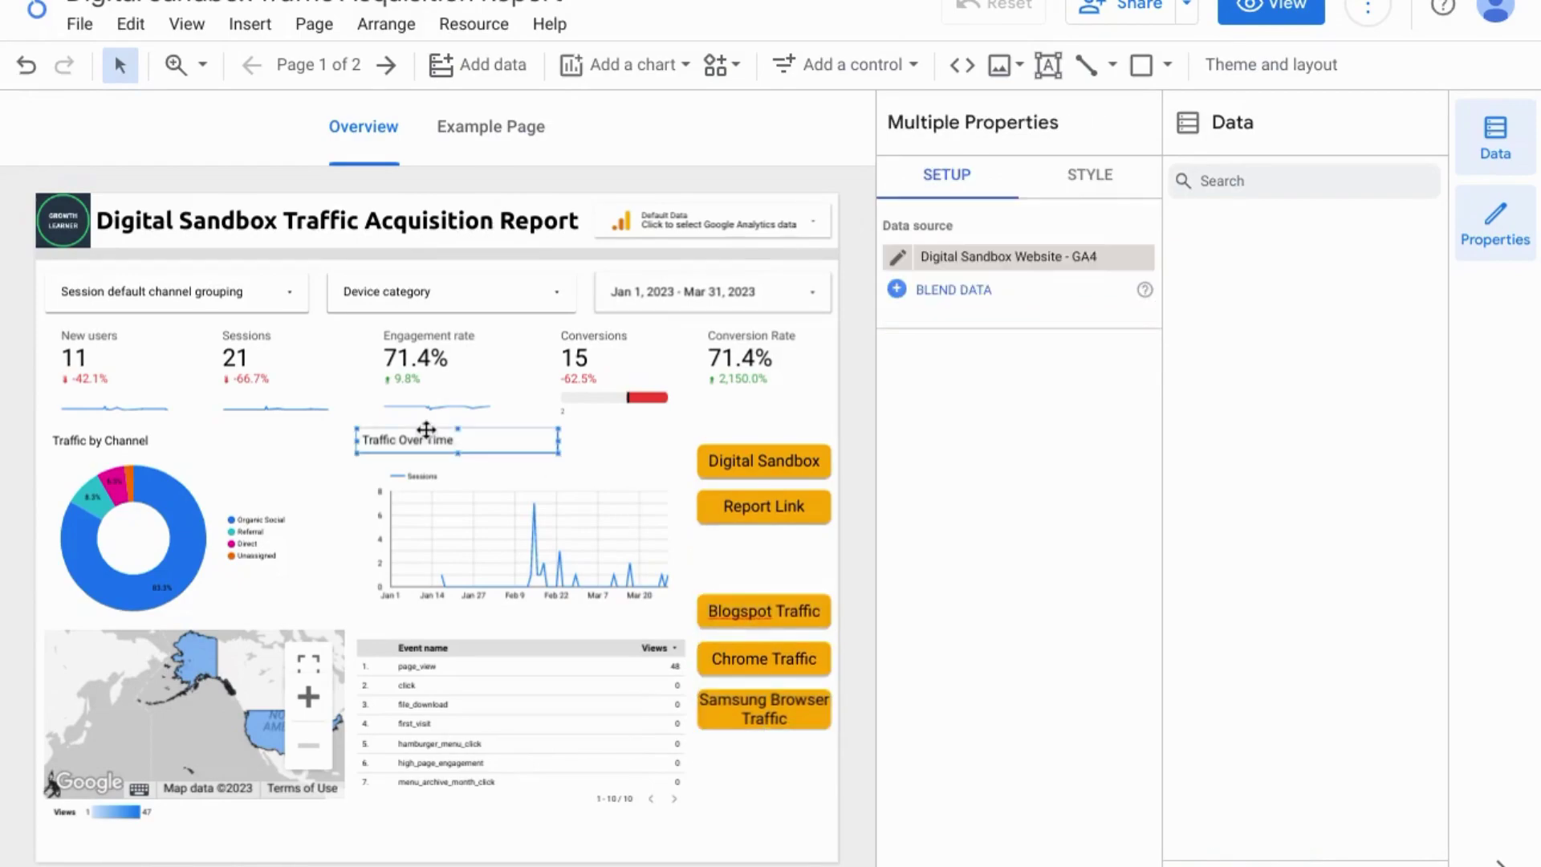
key(ctrl+d)
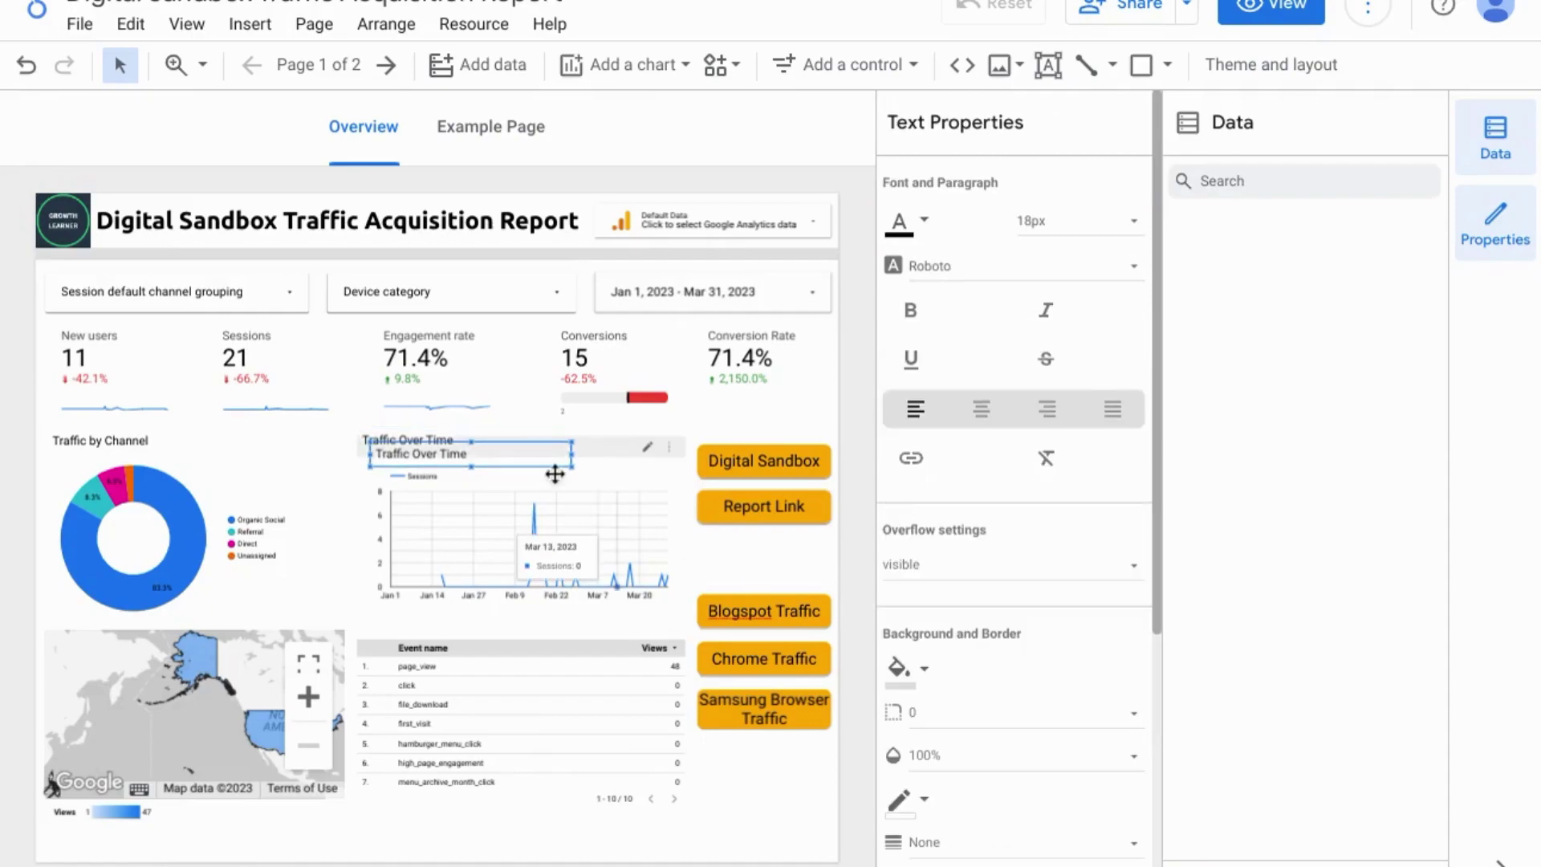
drag(546, 464, 761, 571)
double_click(760, 572)
text(Fi)
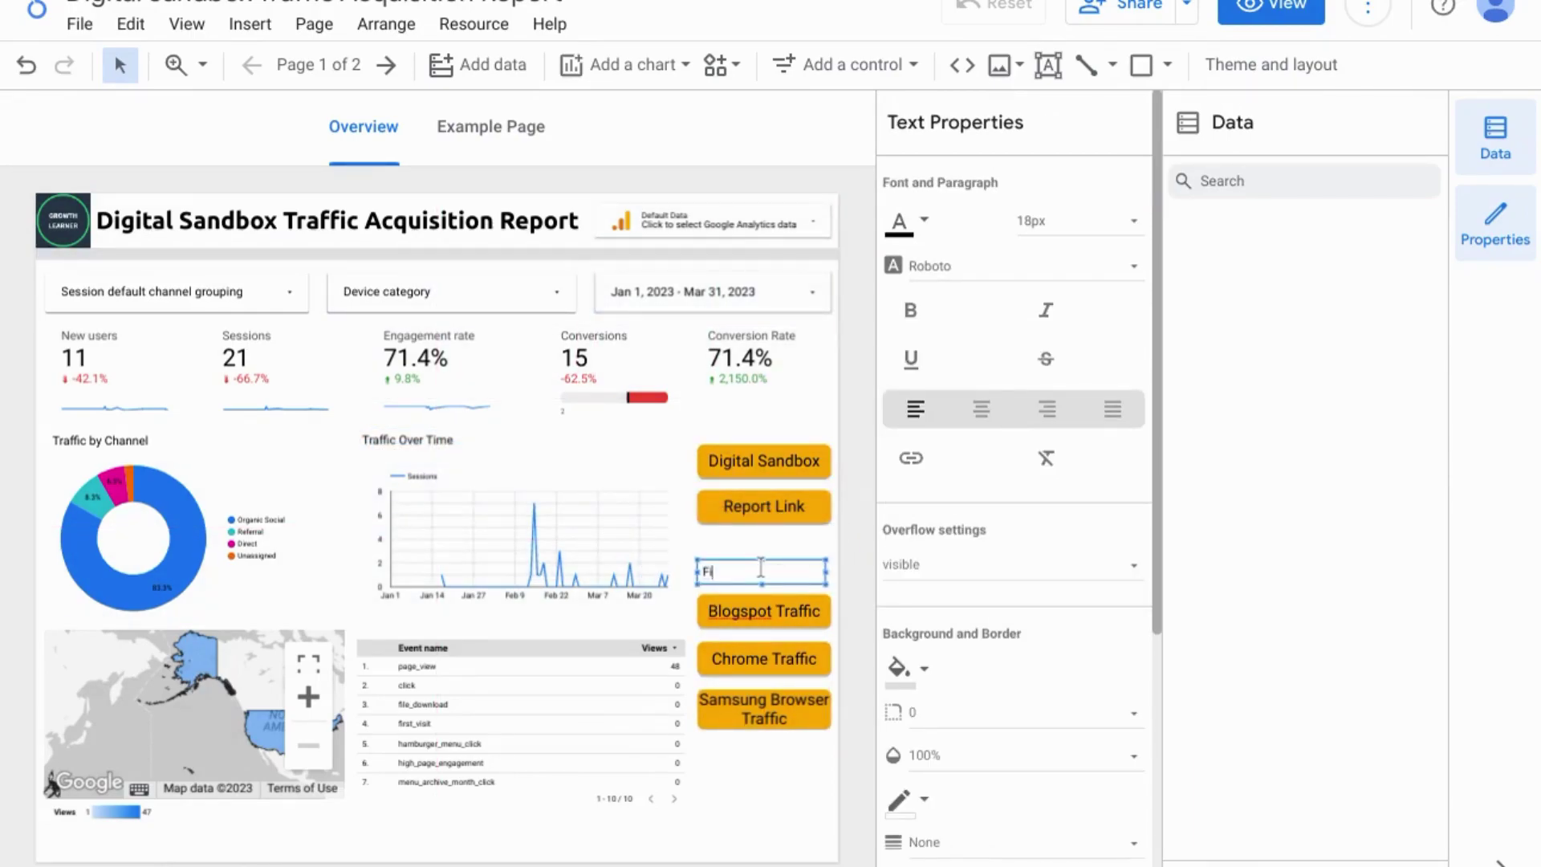
text(lters)
key(ctrl+a)
click(910, 310)
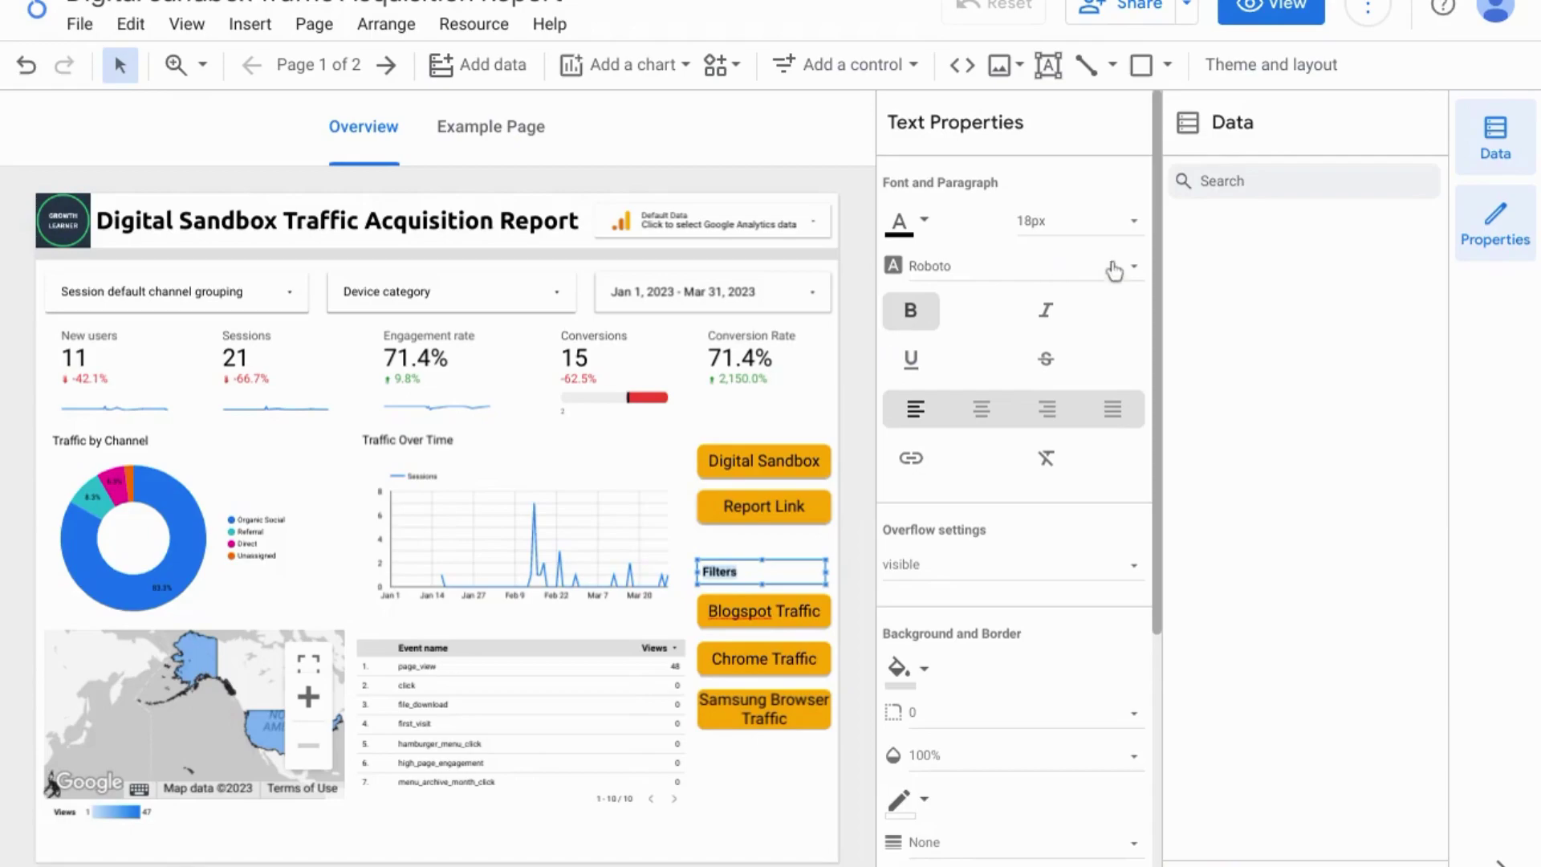
click(1100, 232)
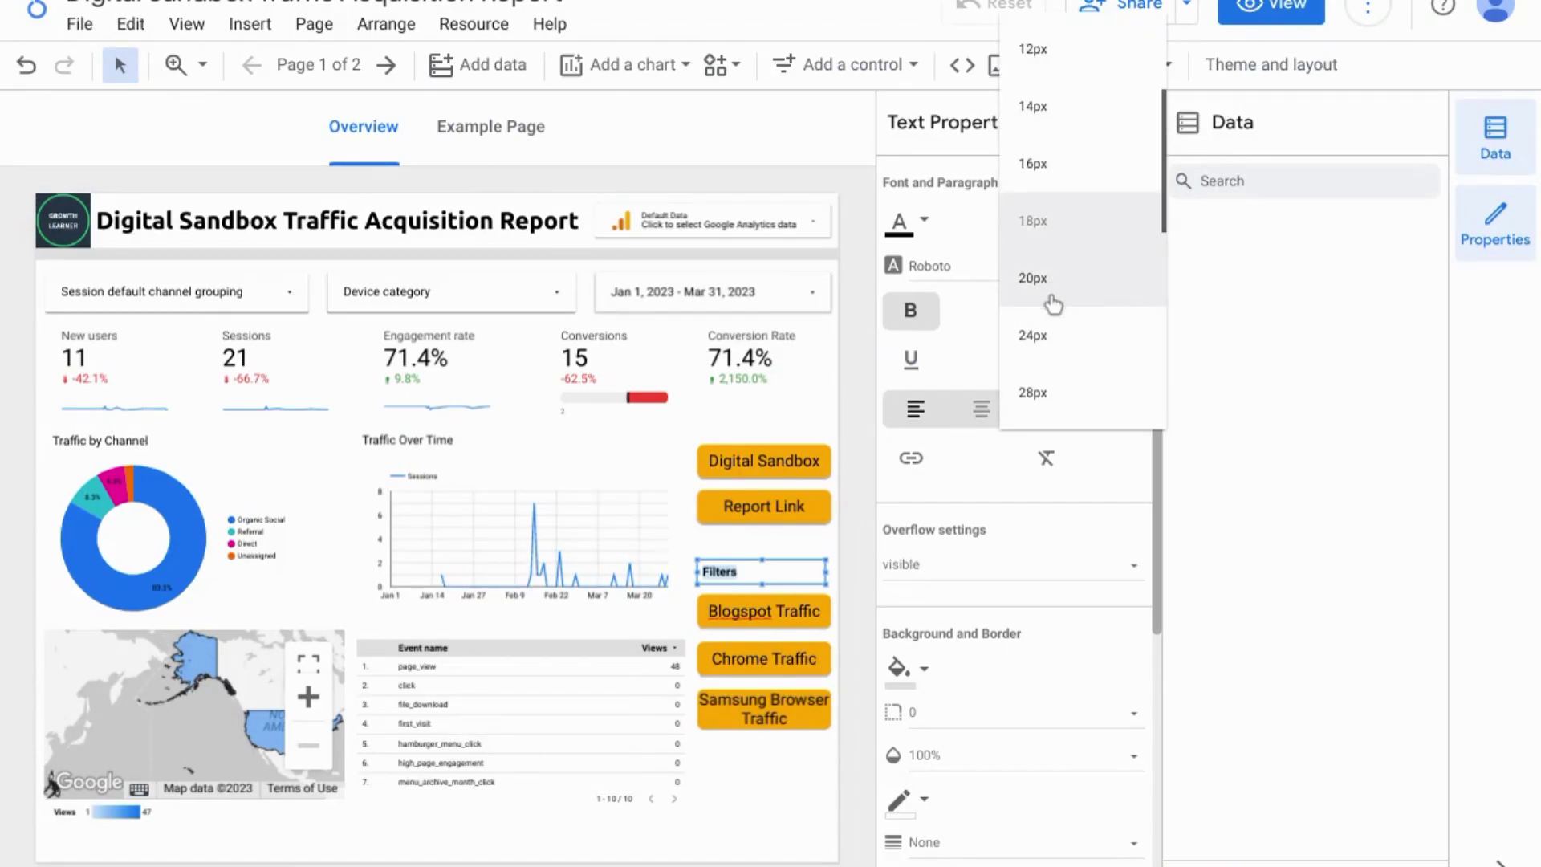
click(1066, 359)
click(860, 434)
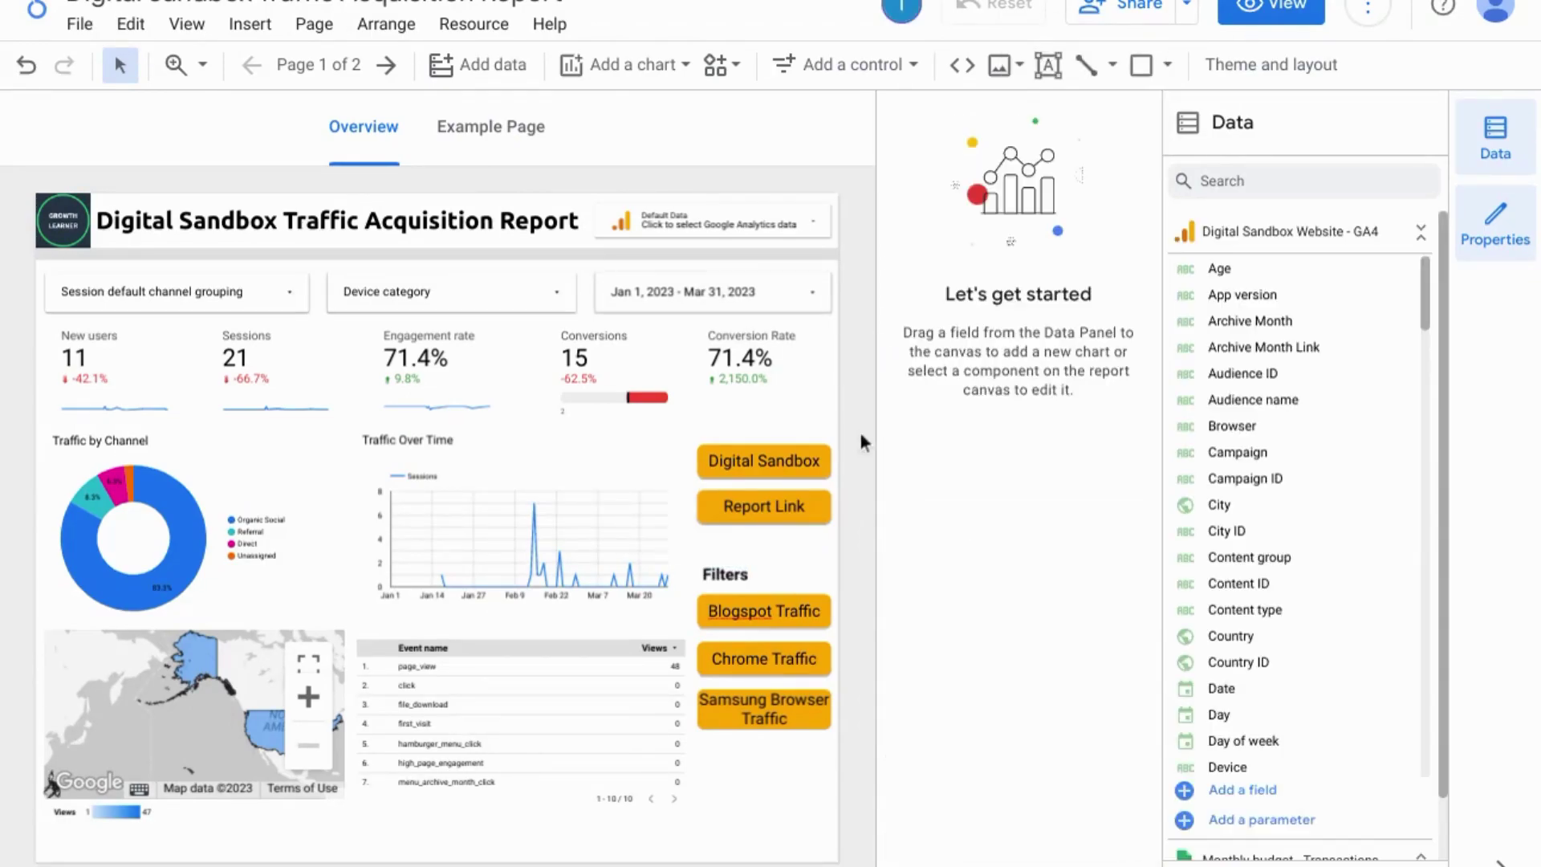
Preview the report in View mode and apply the Blogspot Traffic and Chrome Traffic filters.
key(ctrl+shift+e)
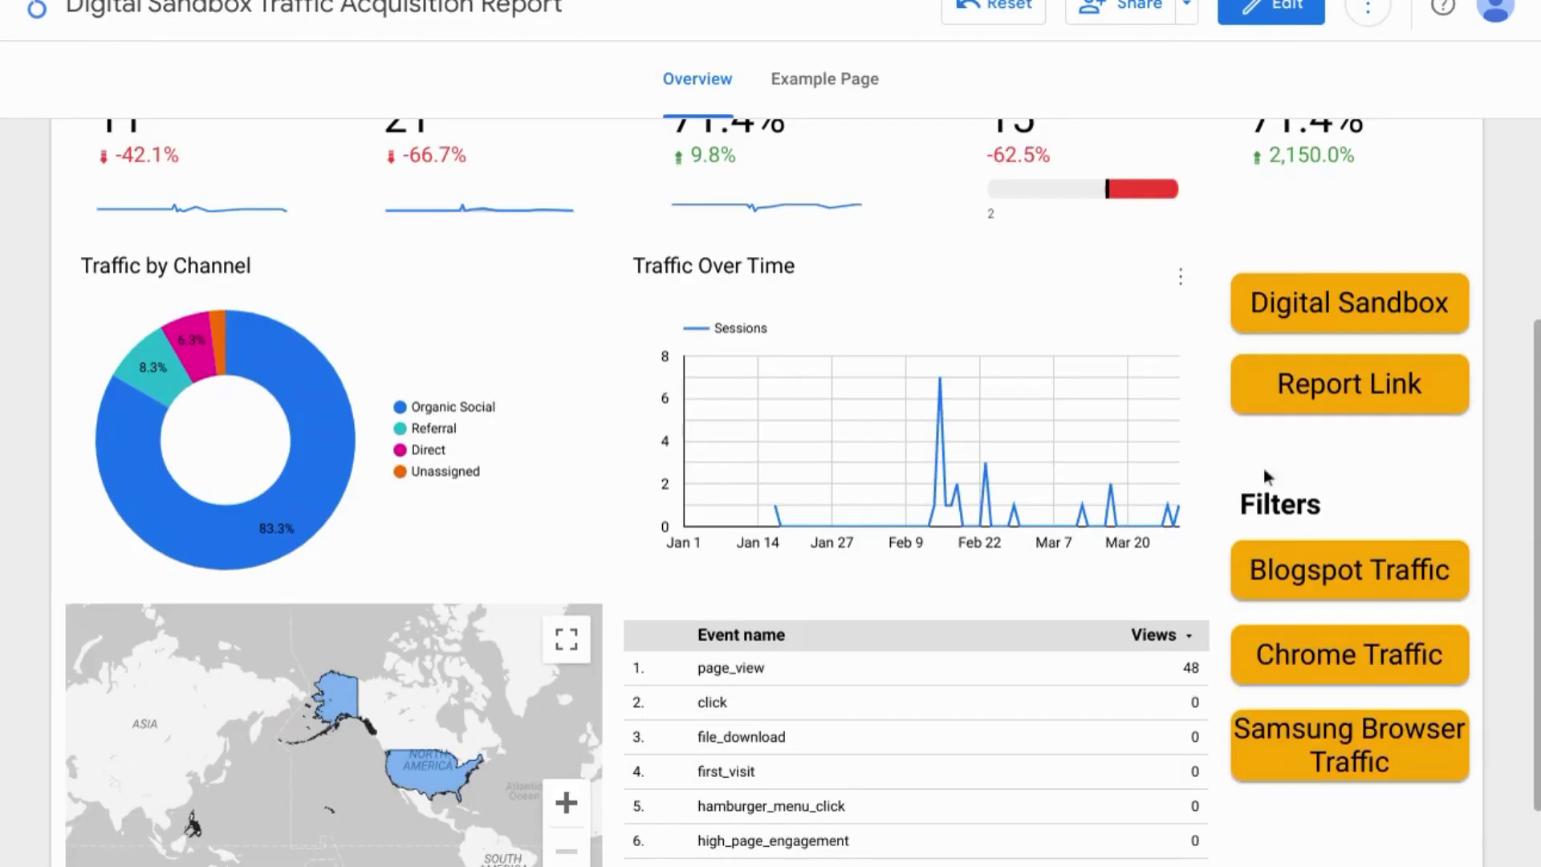
scroll(1226, 509, down, 1)
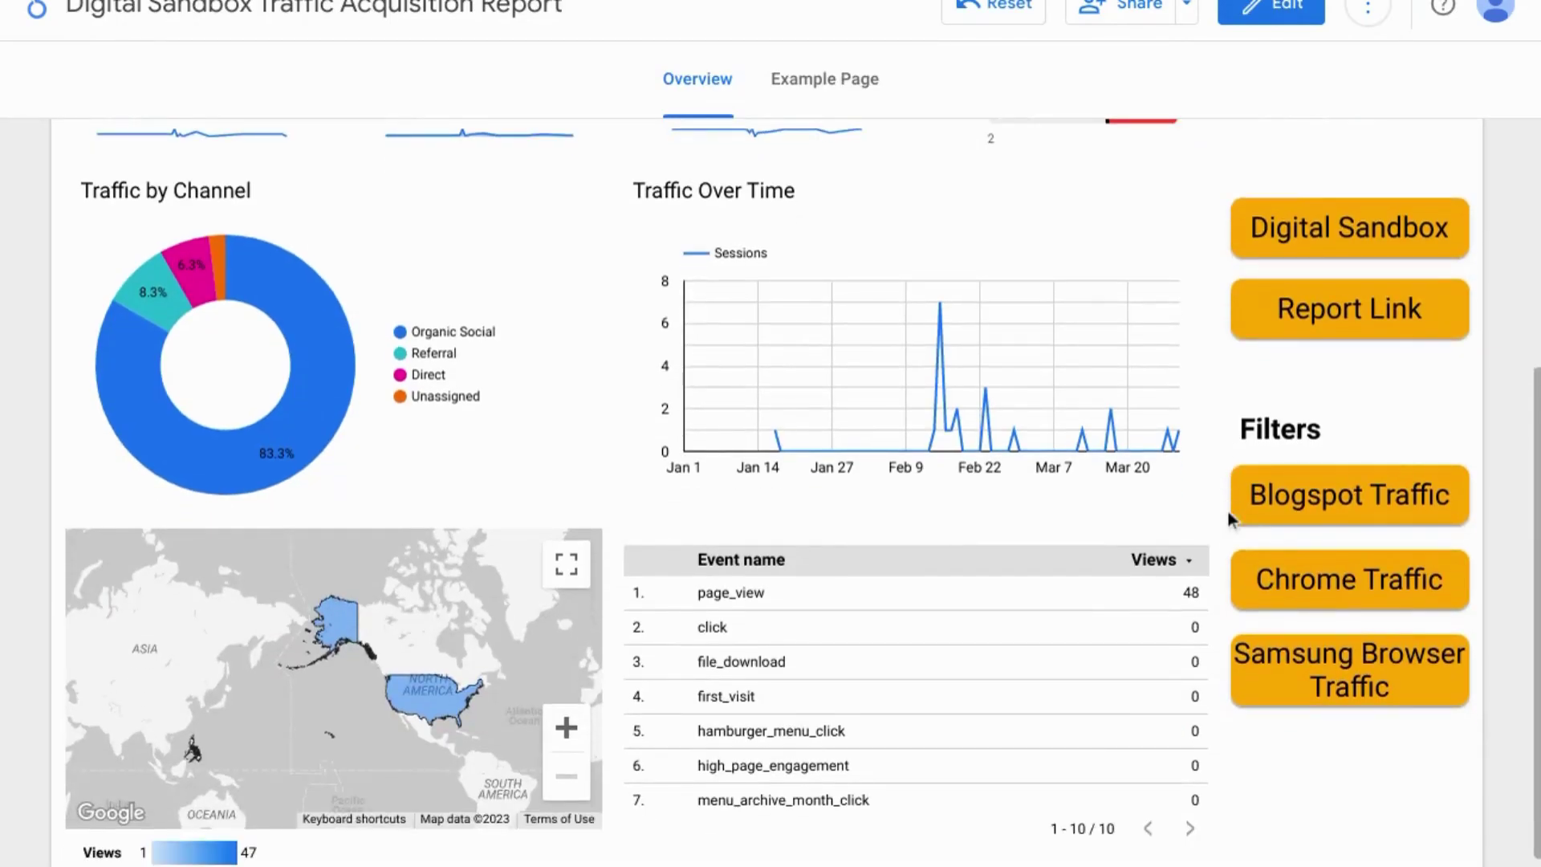
click(1249, 515)
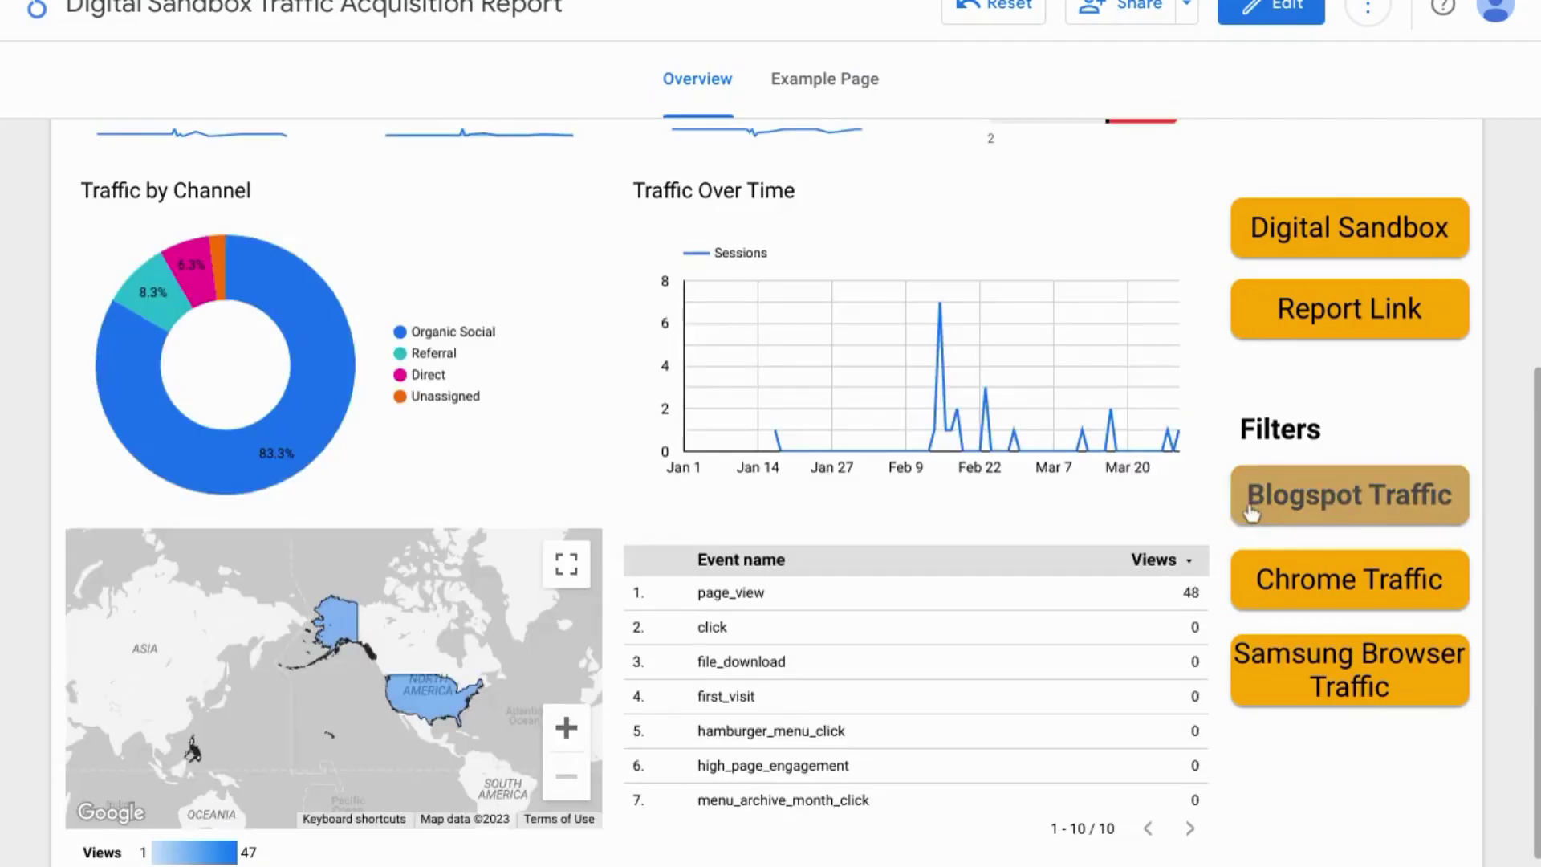
click(1244, 584)
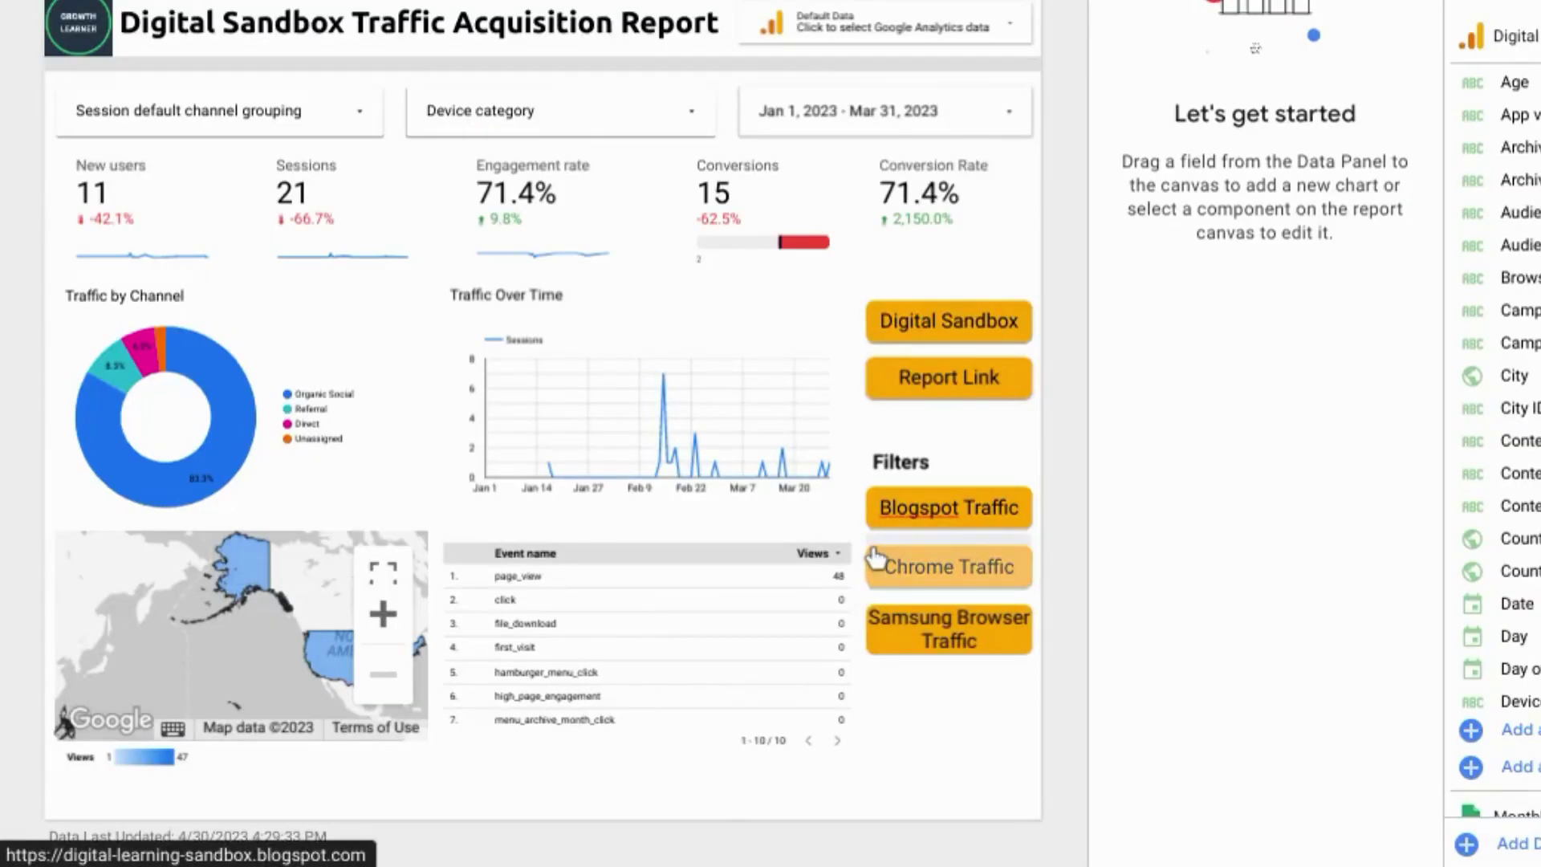
Paste a copy of the Chrome Traffic button below Samsung Browser Traffic and label it 'Reset Filters'.
click(878, 561)
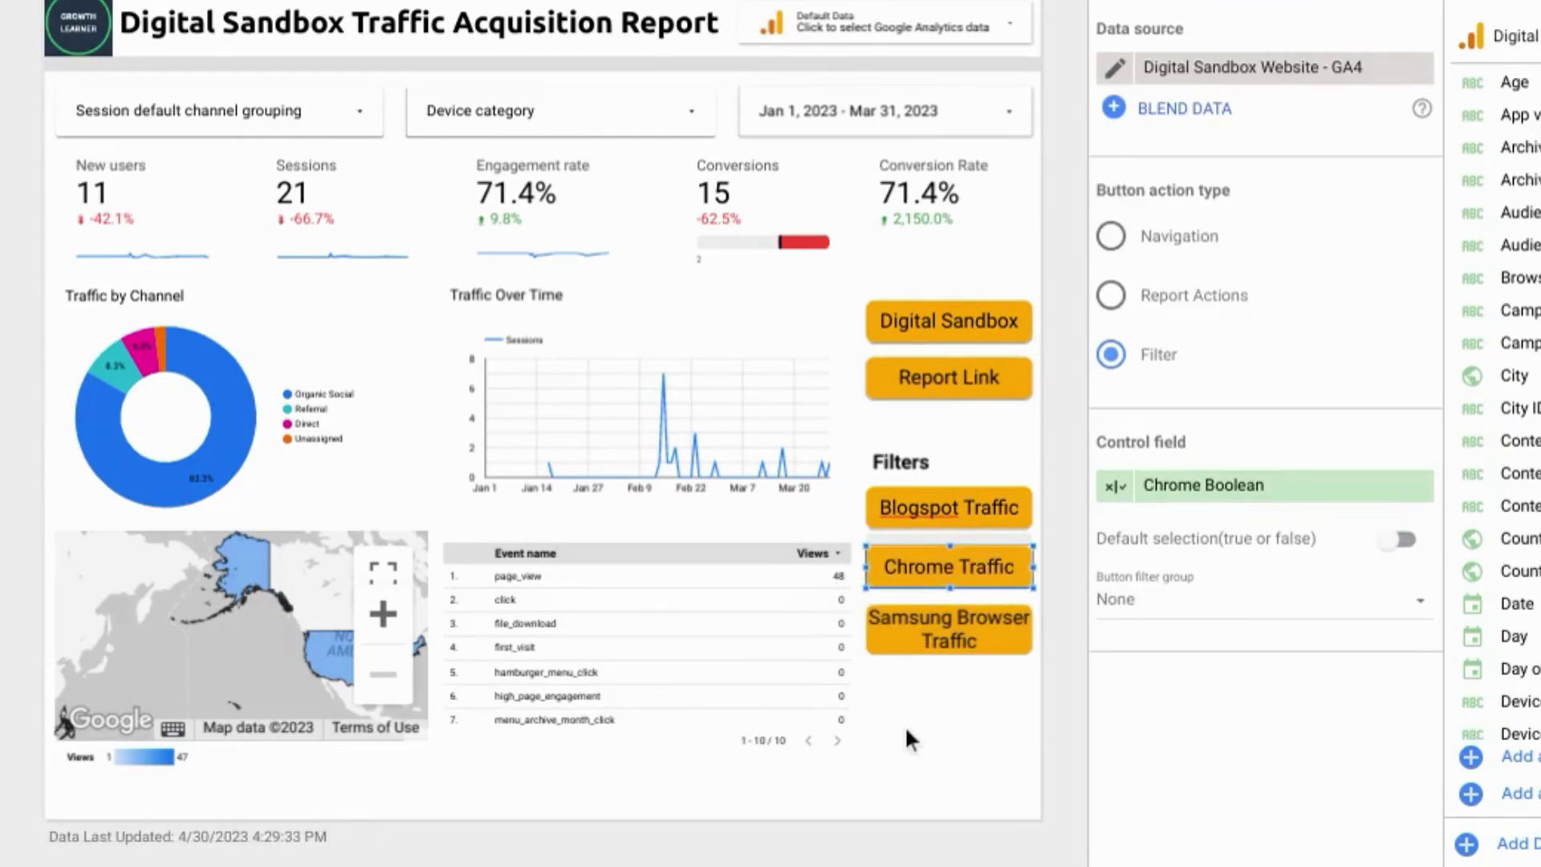
click(877, 685)
key(ctrl+v)
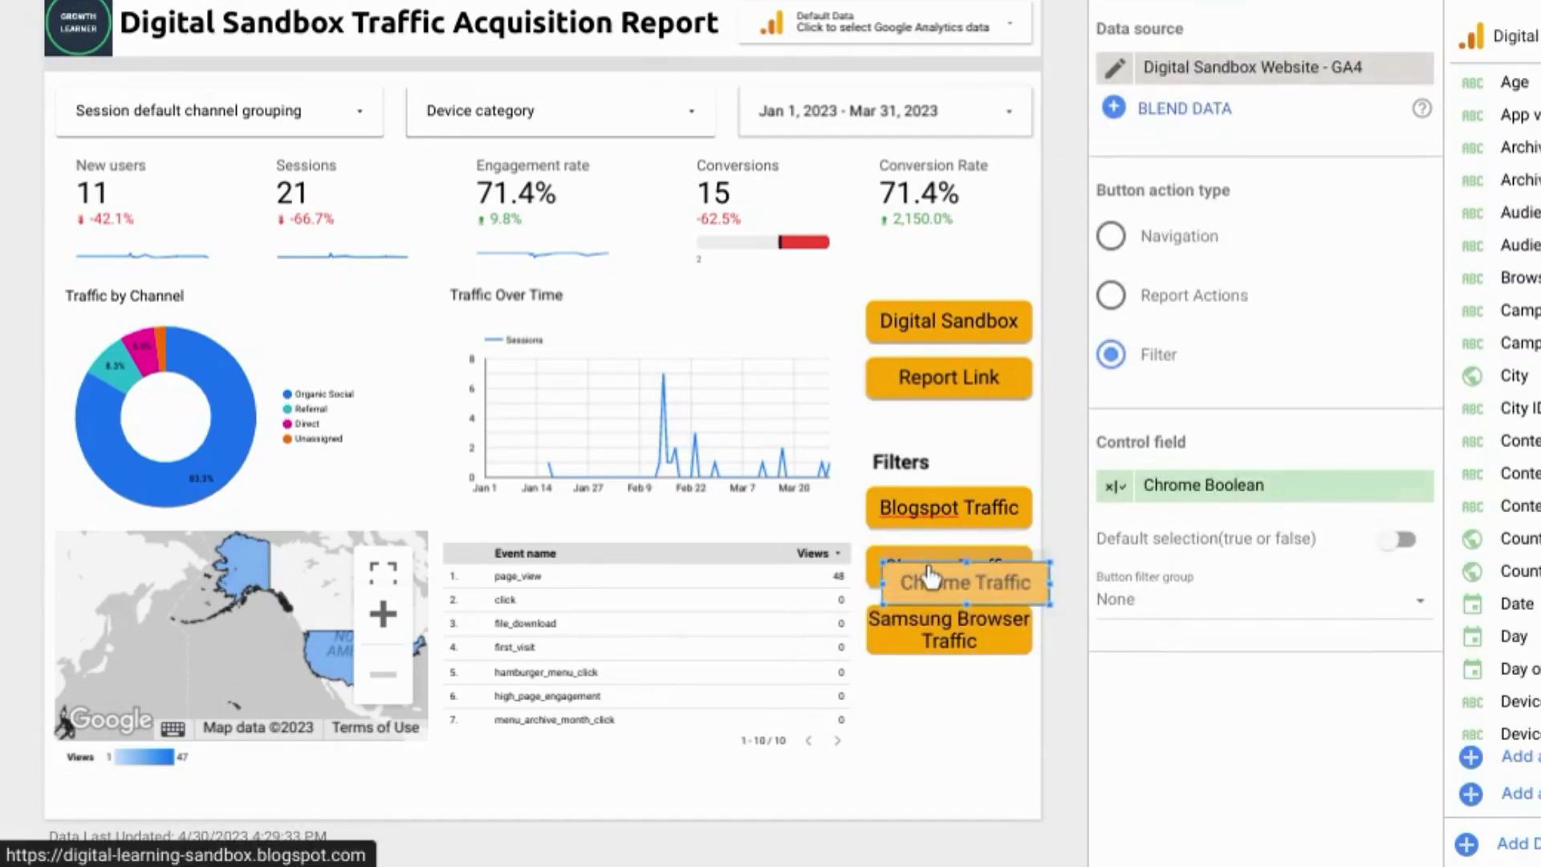
drag(929, 577, 917, 675)
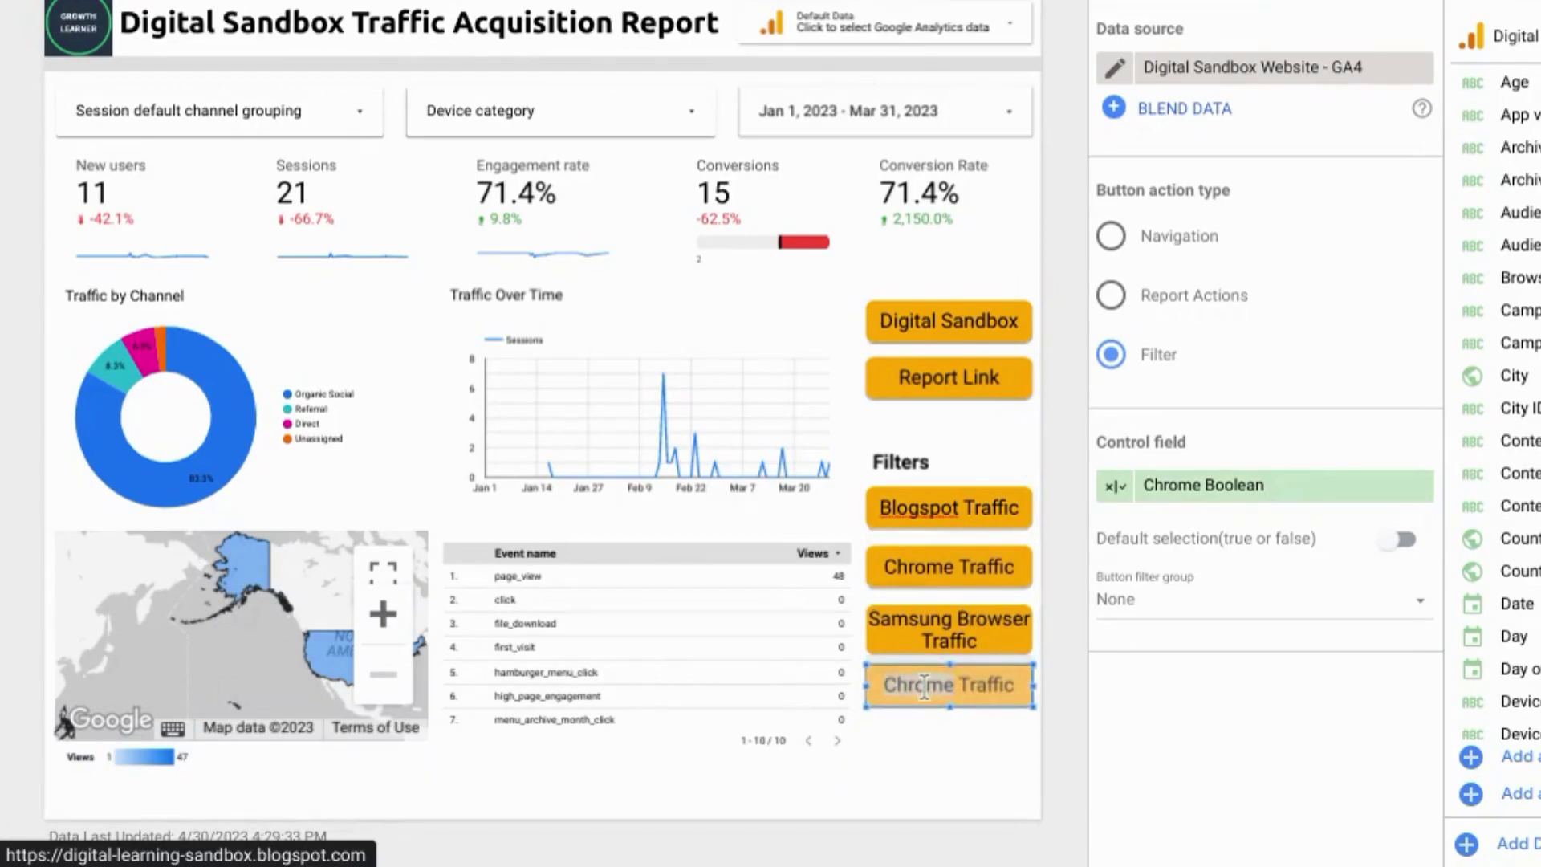
text(REse)
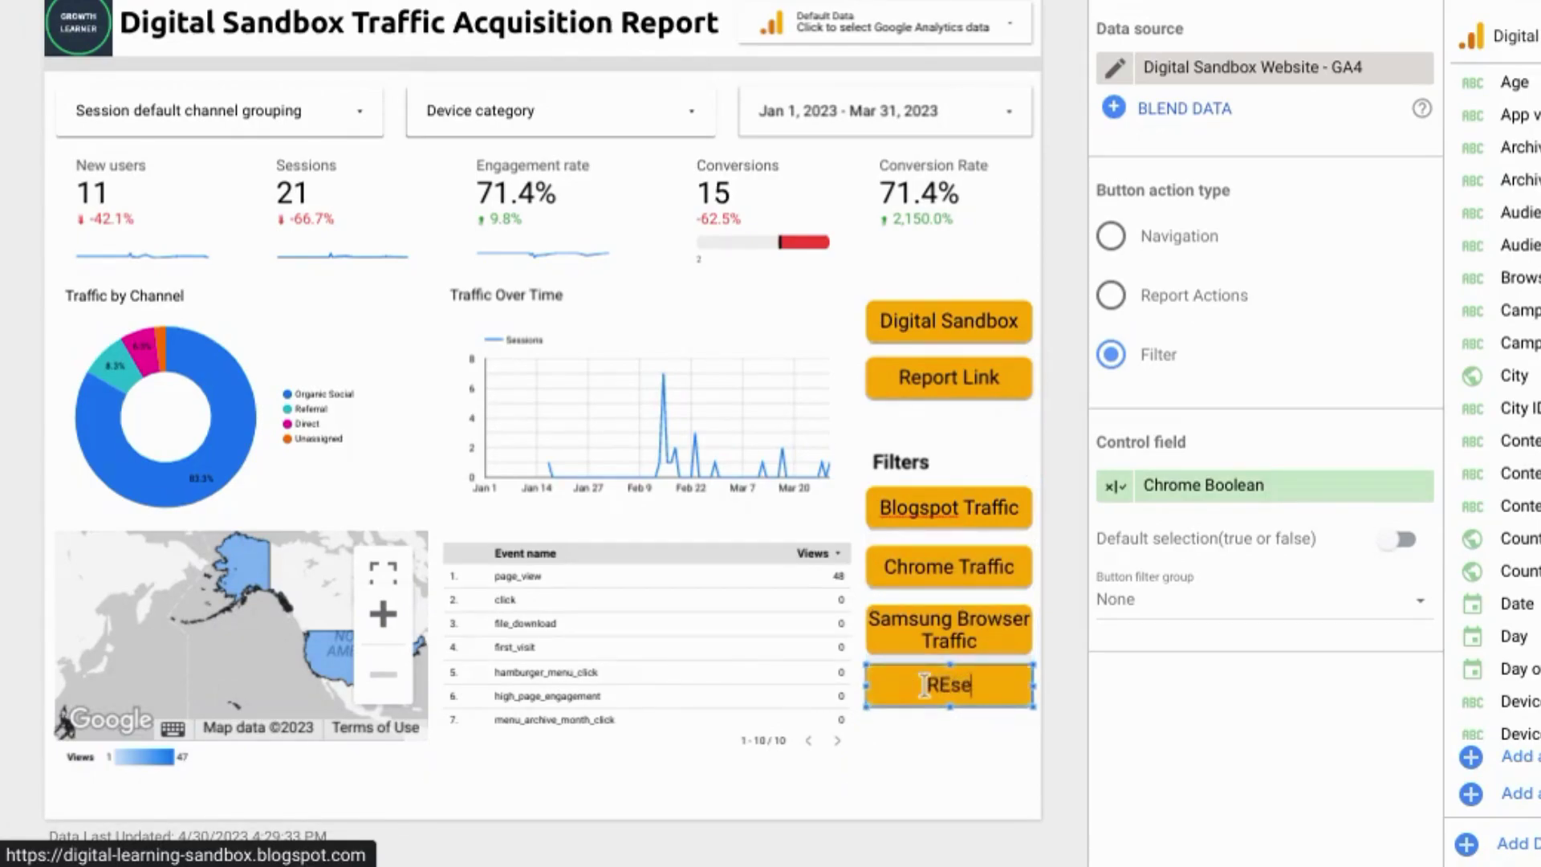
key(BackSpace)
key(BackSpace)
key(BackSpace)
text(eset Filters)
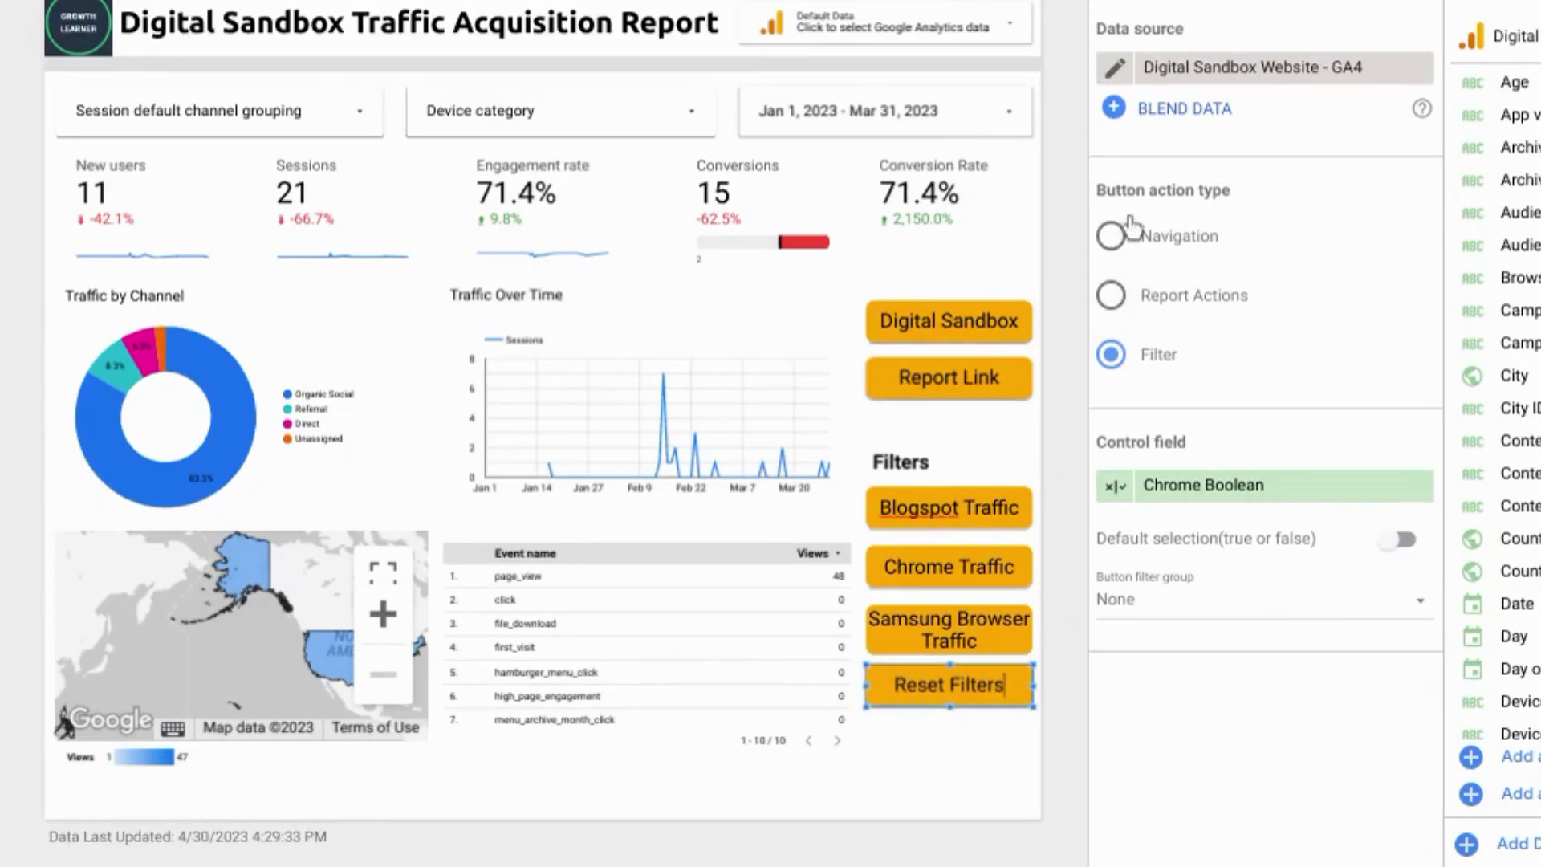
Set the new button's action to Report Actions > Reset filters and preview the report.
click(1112, 298)
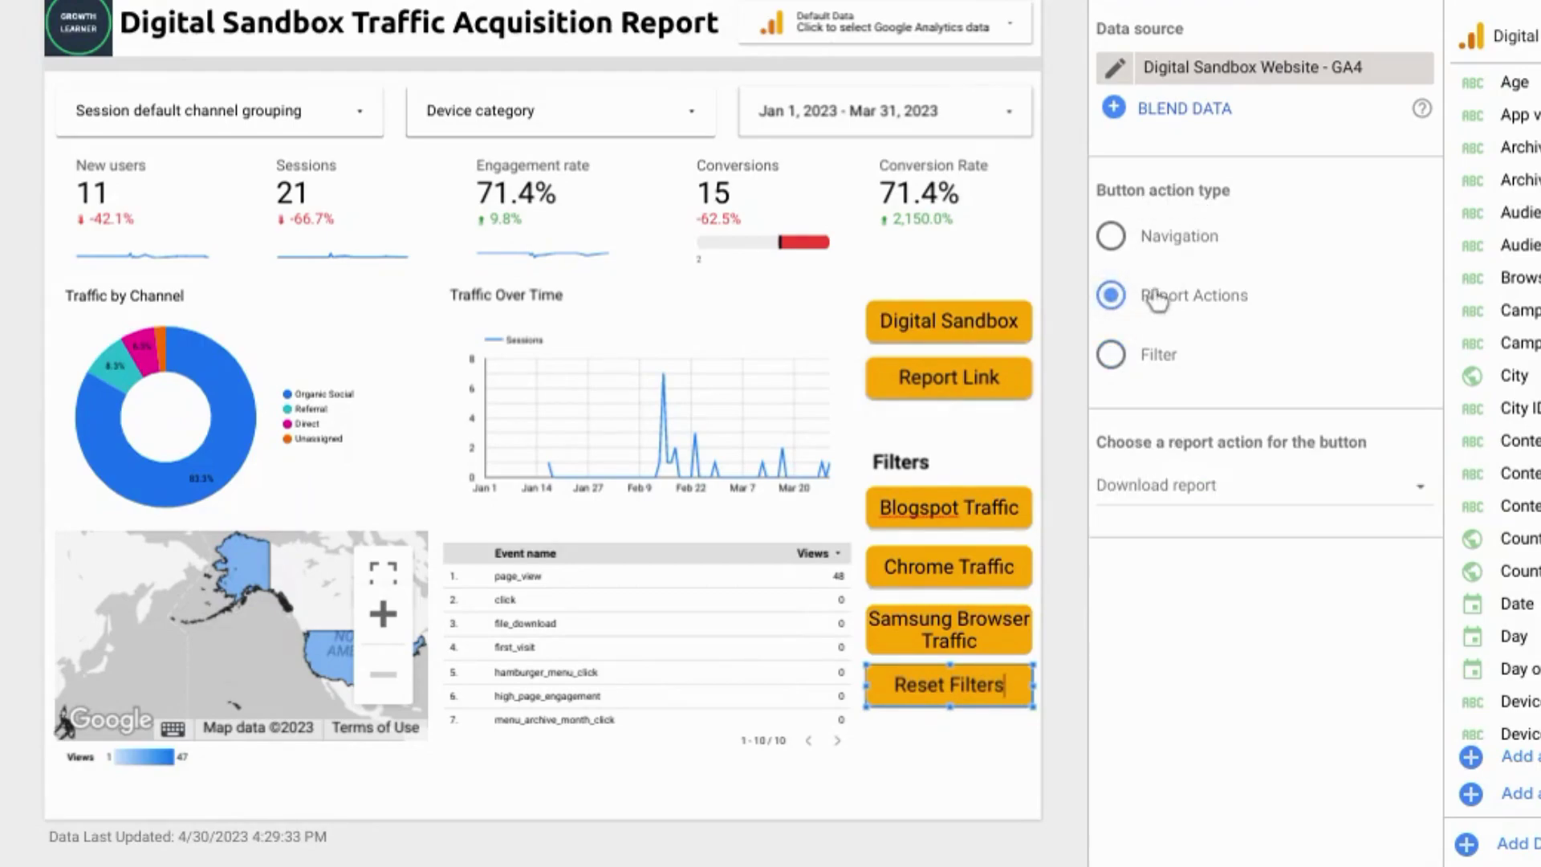
click(1186, 497)
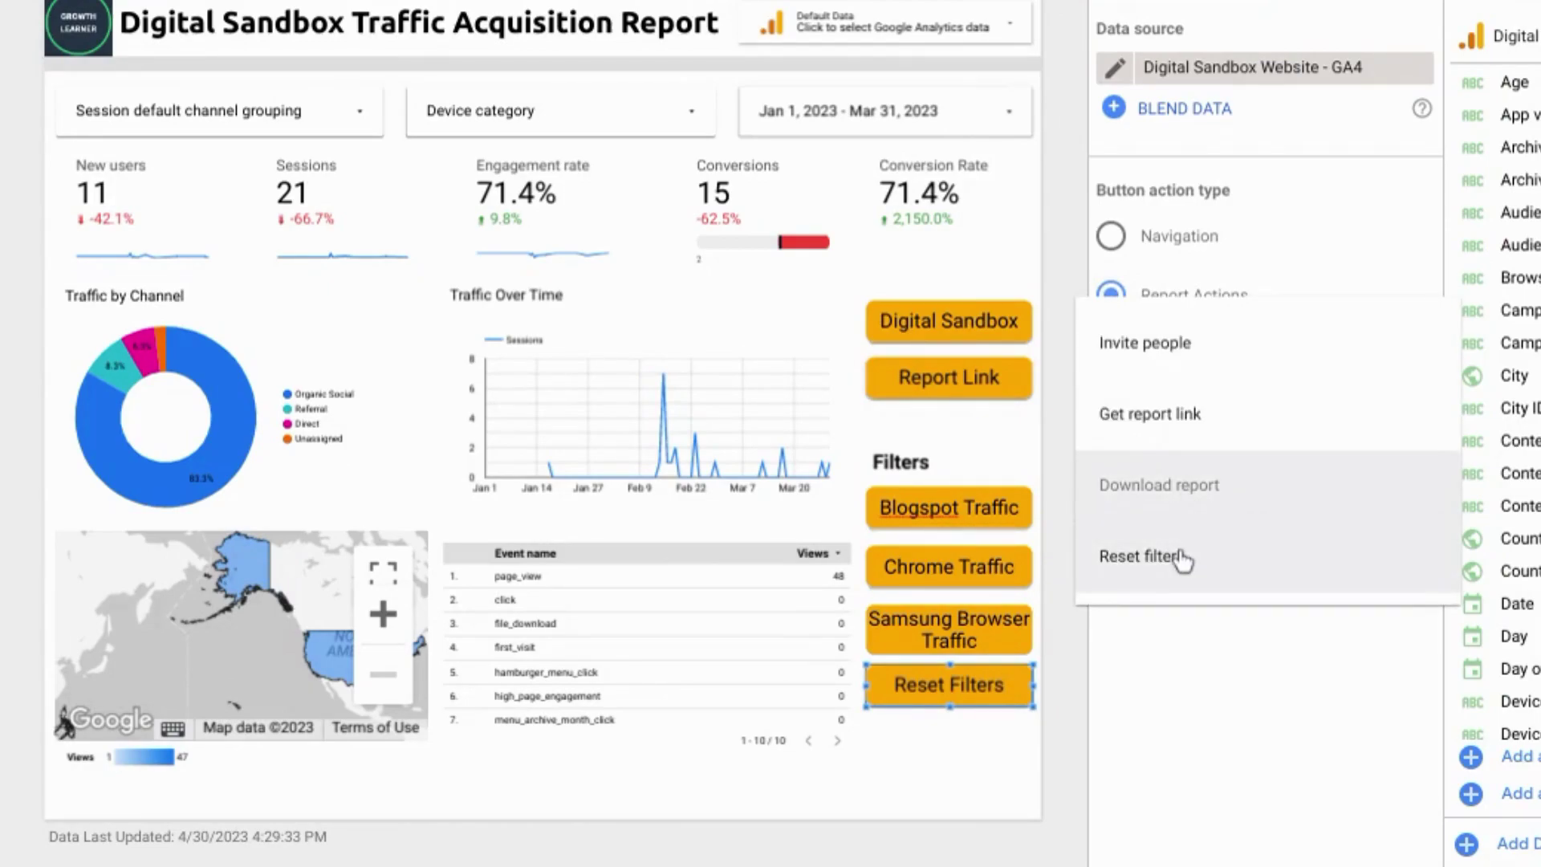
click(1183, 557)
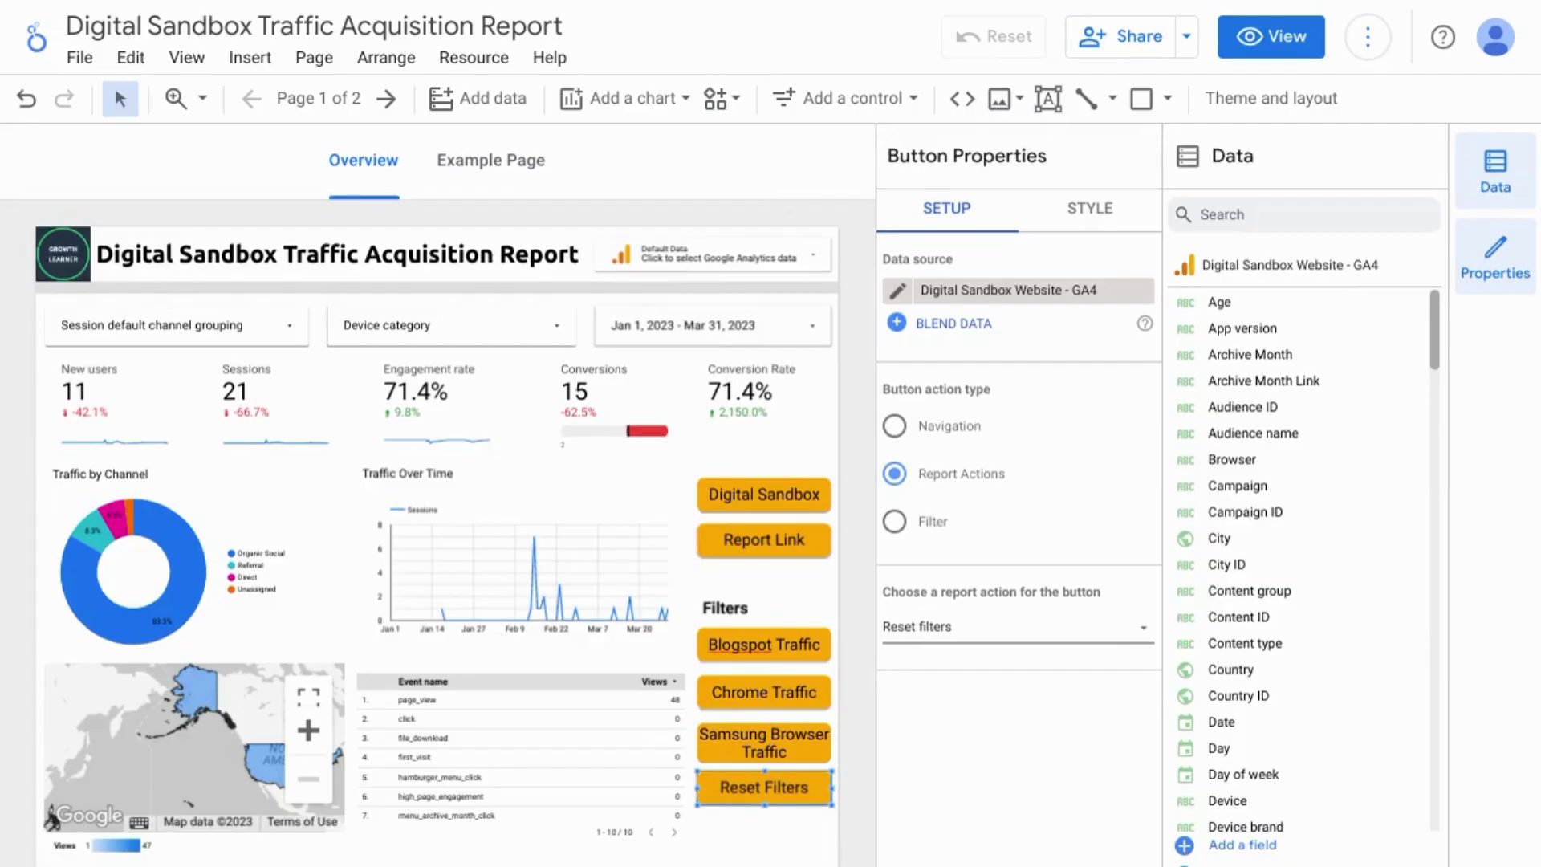
click(1272, 34)
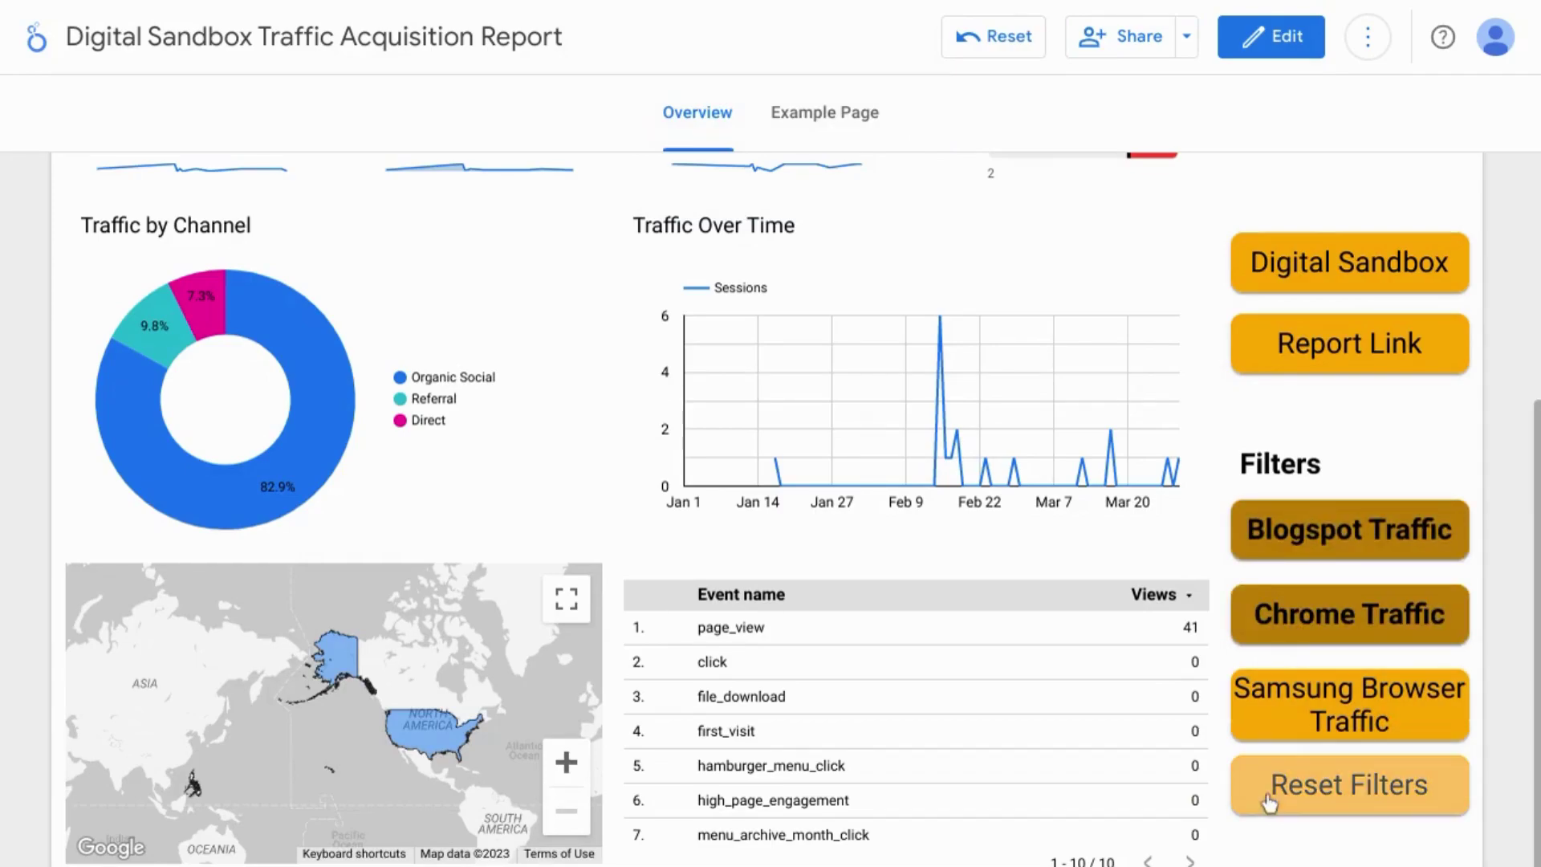
Use the Reset Filters button to clear the Blogspot and Chrome filters, then open another report.
click(1294, 795)
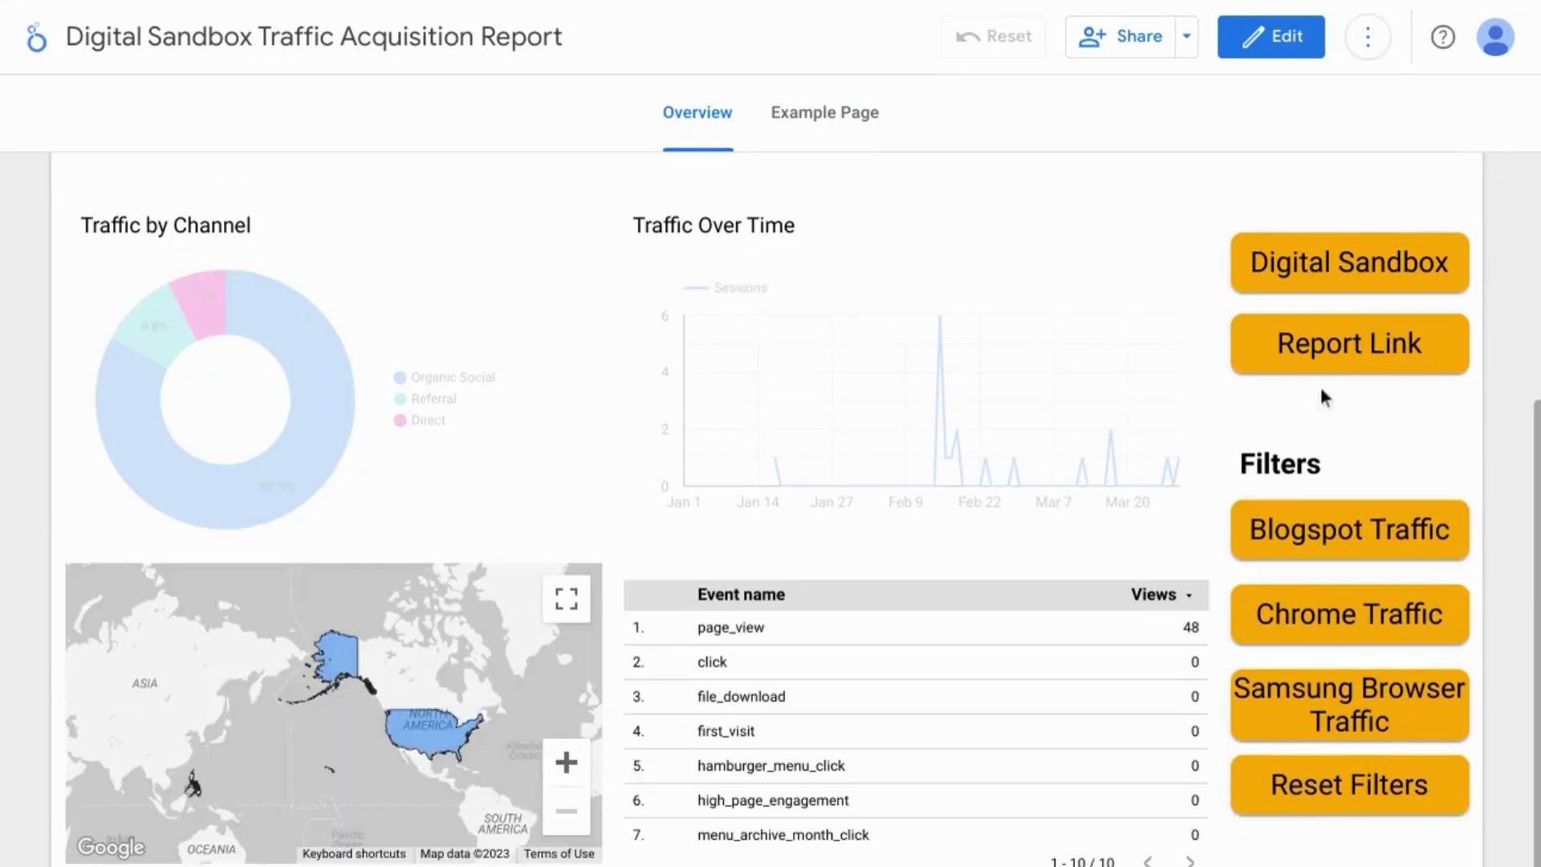
click(1190, 619)
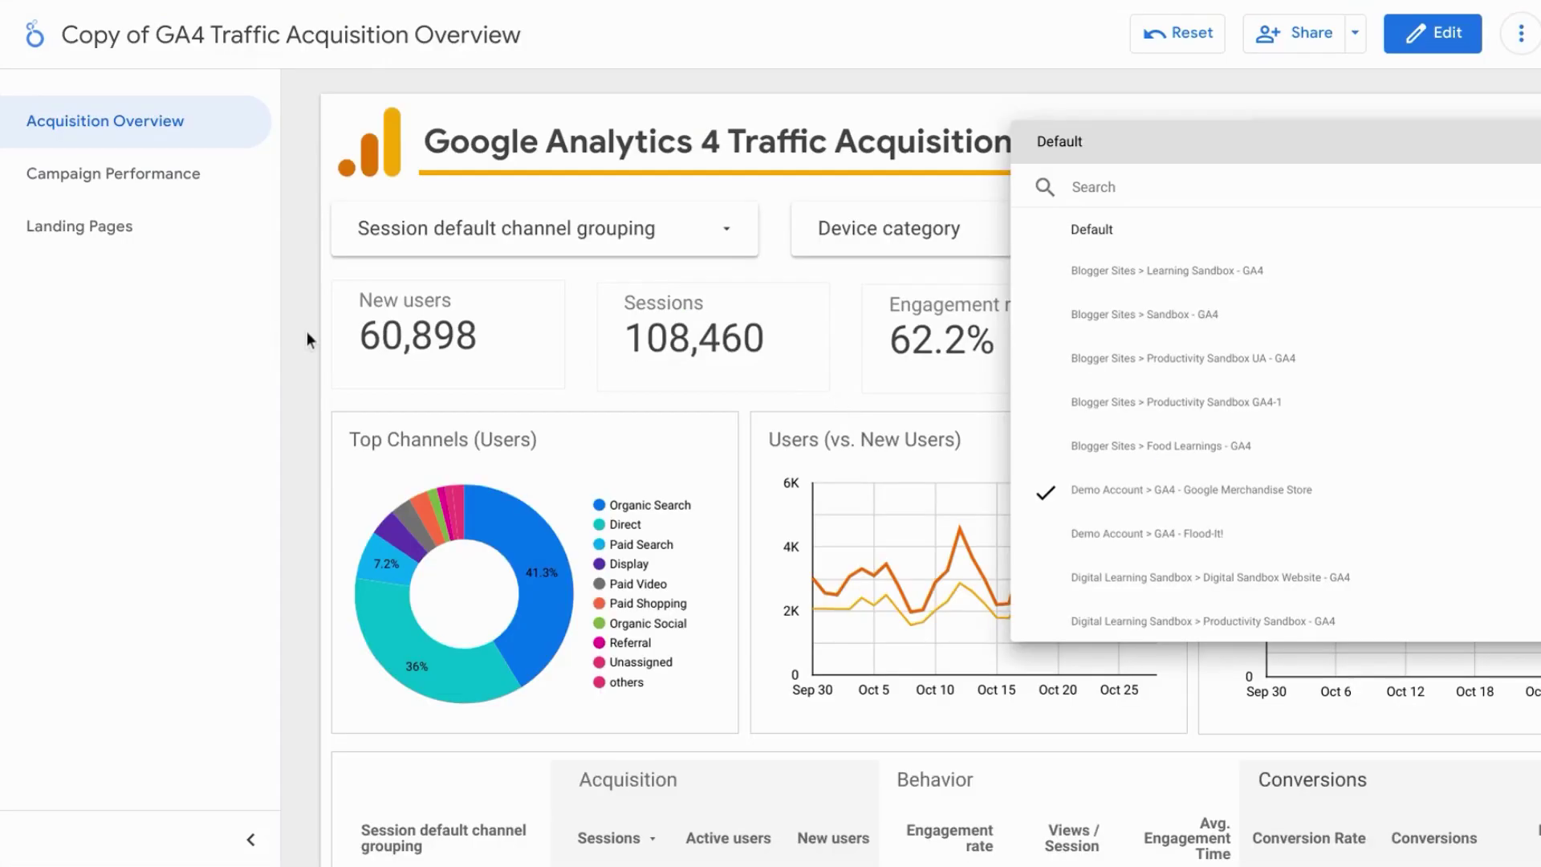
Close the data source dropdown on the Copy of GA4 Traffic Acquisition Overview report.
click(309, 332)
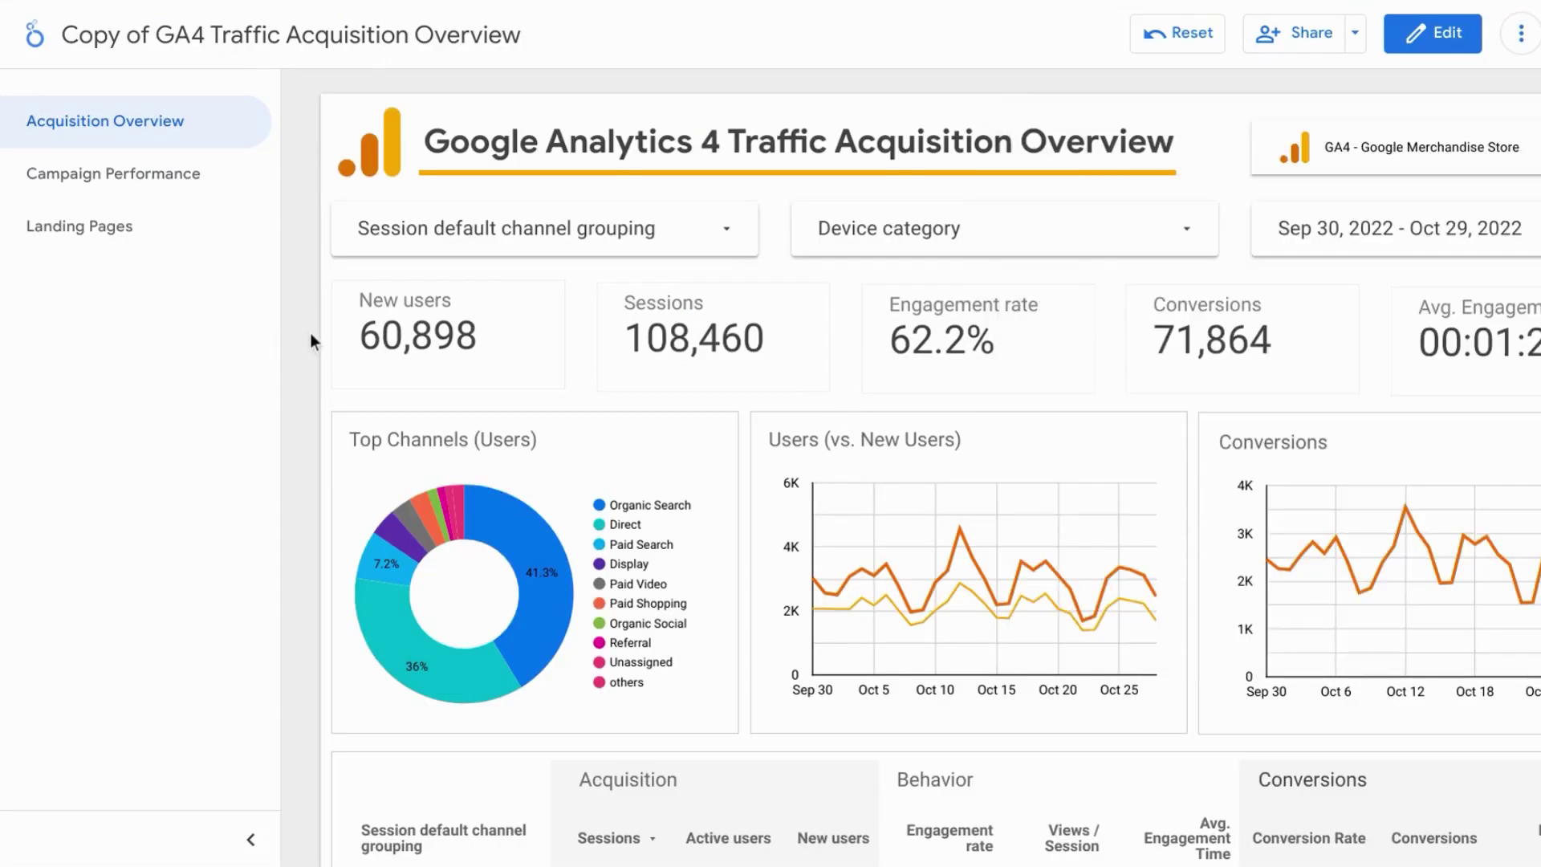